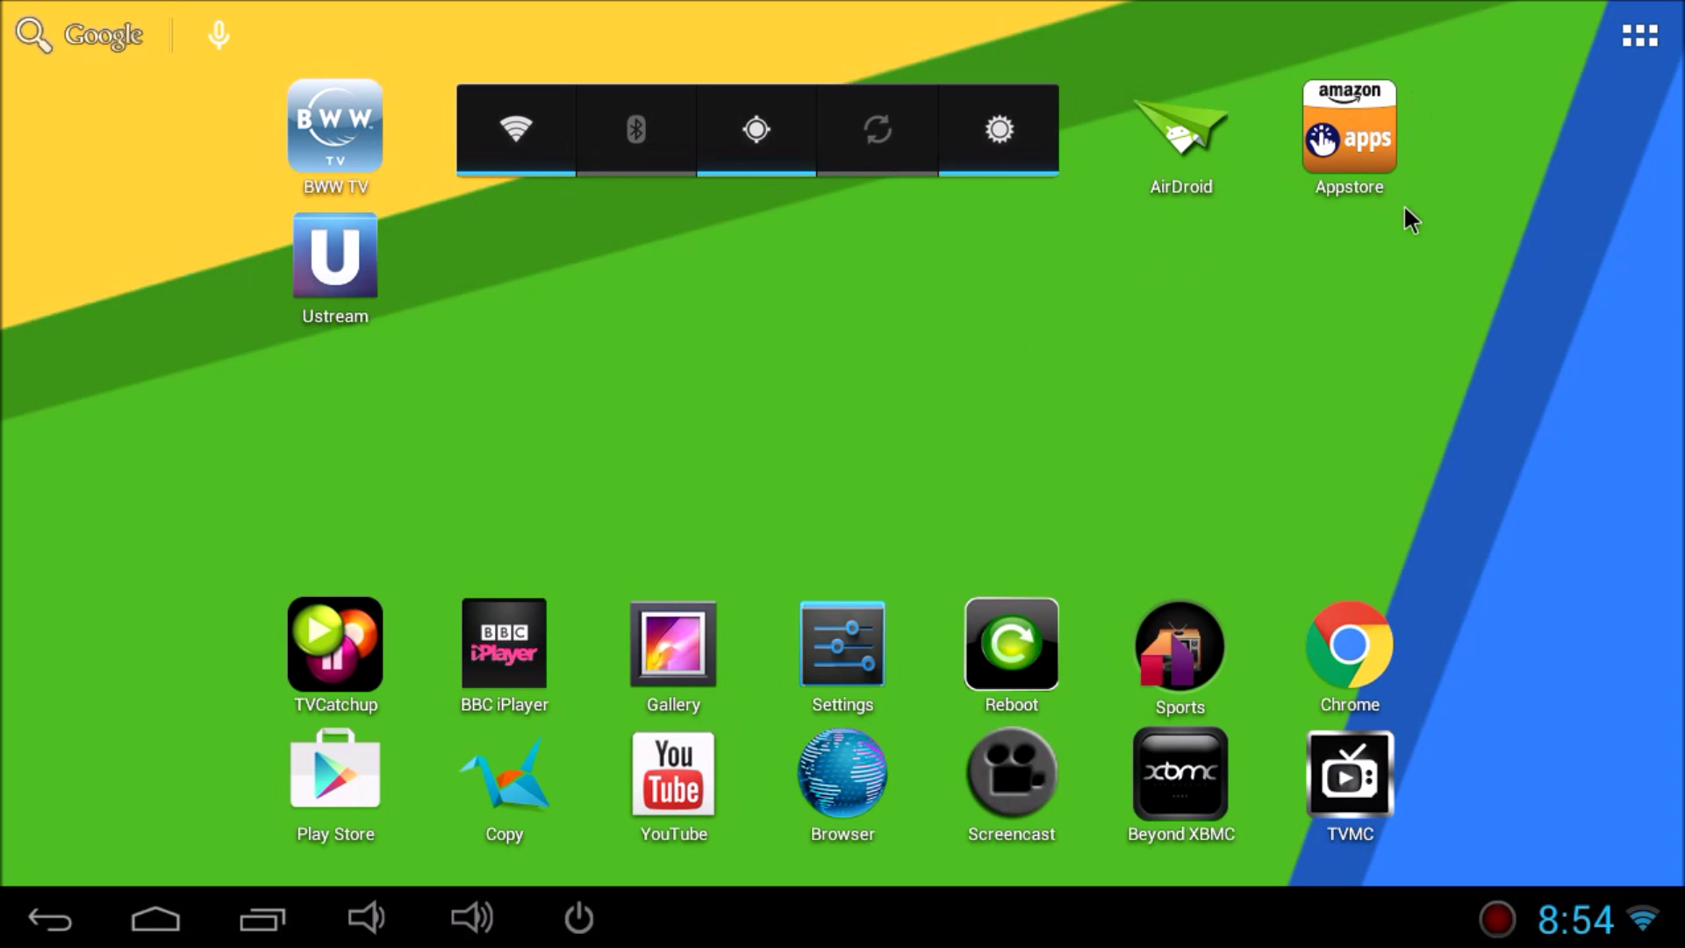
Open the Android app drawer, swipe to the widgets page and swipe back to the apps list.
click(1640, 36)
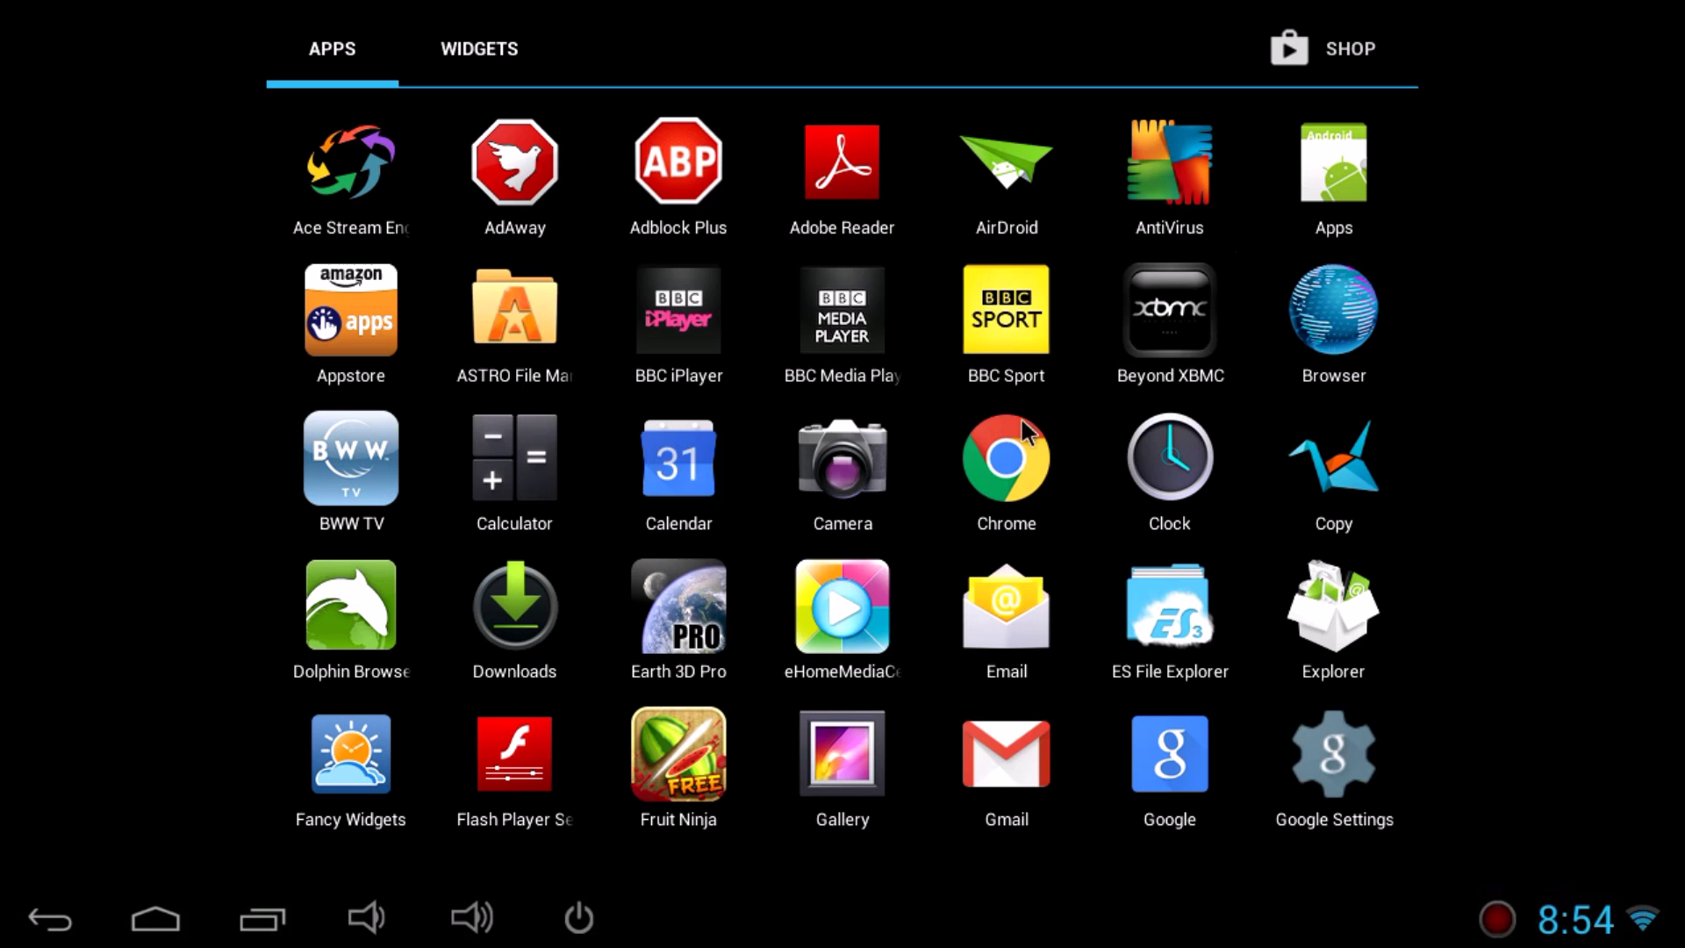
scroll(1389, 338, down, 1)
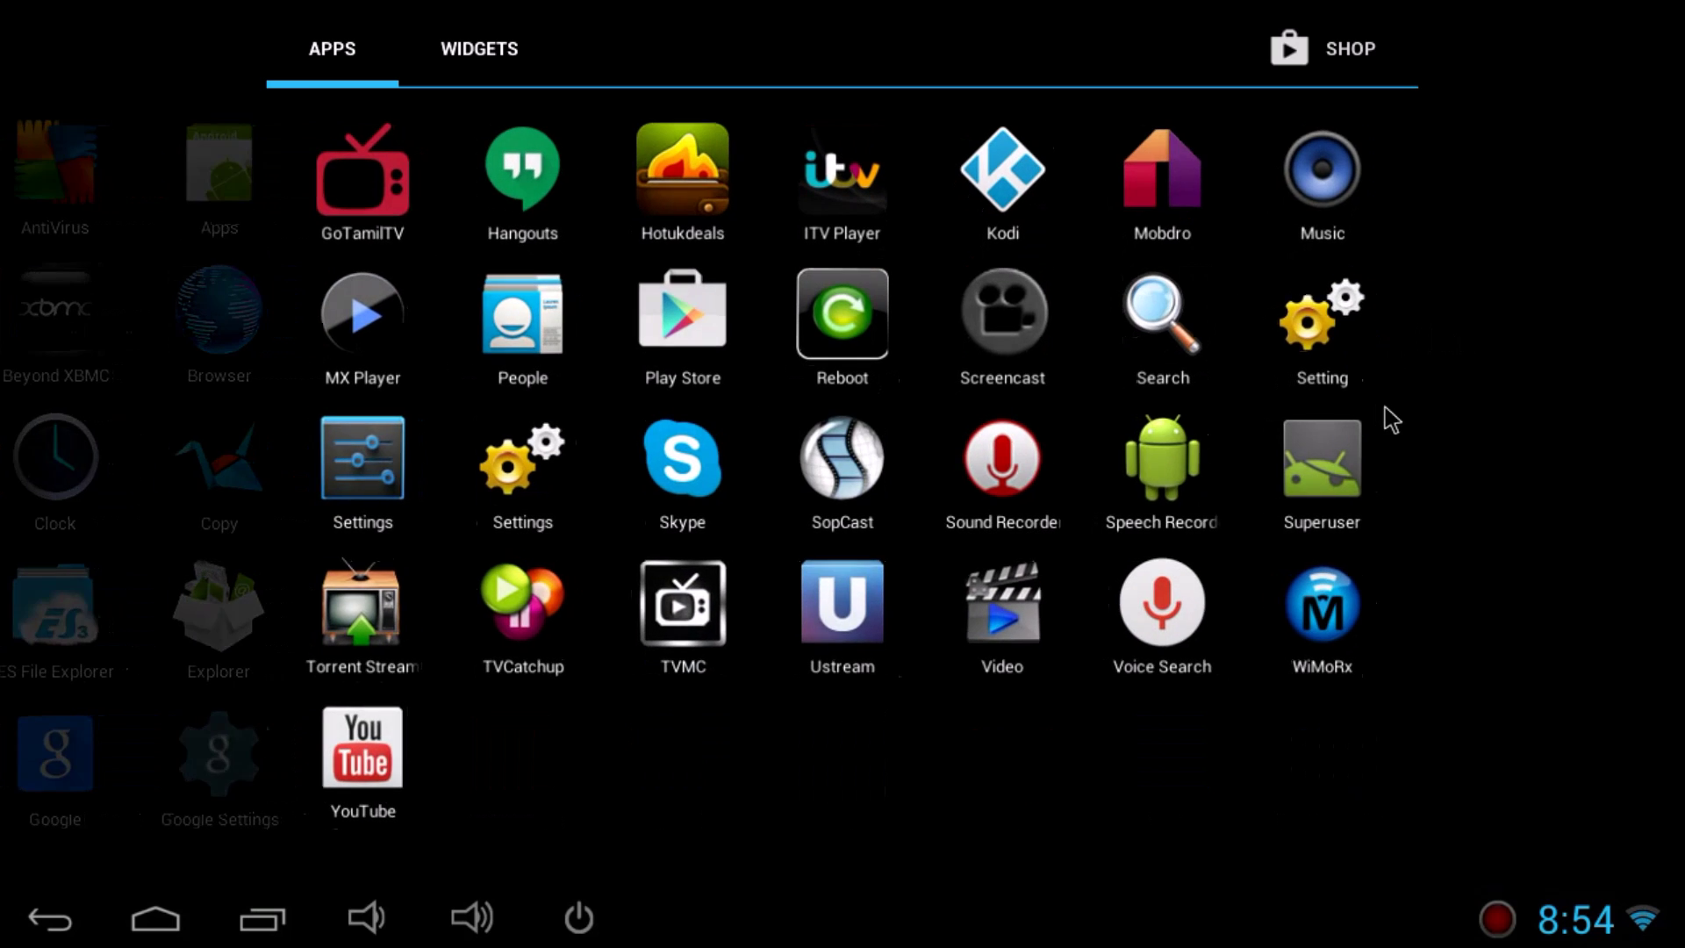
drag(1435, 413, 842, 180)
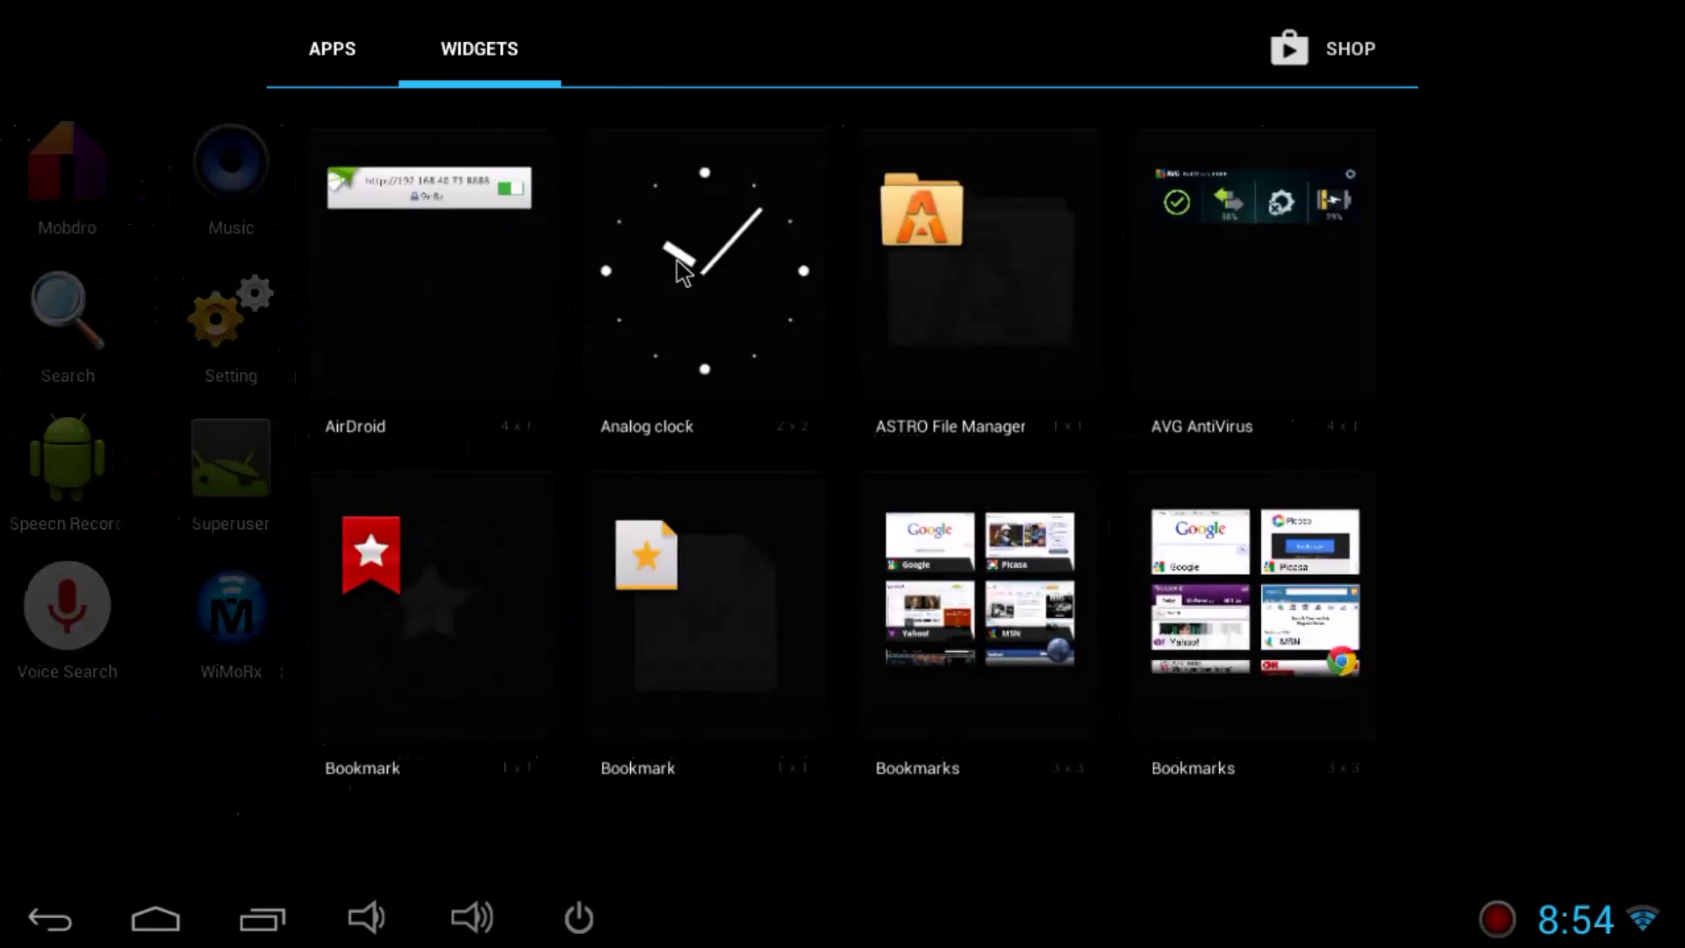
drag(659, 276, 746, 190)
Launch Kodi and start adding a new source in the file manager.
click(1025, 168)
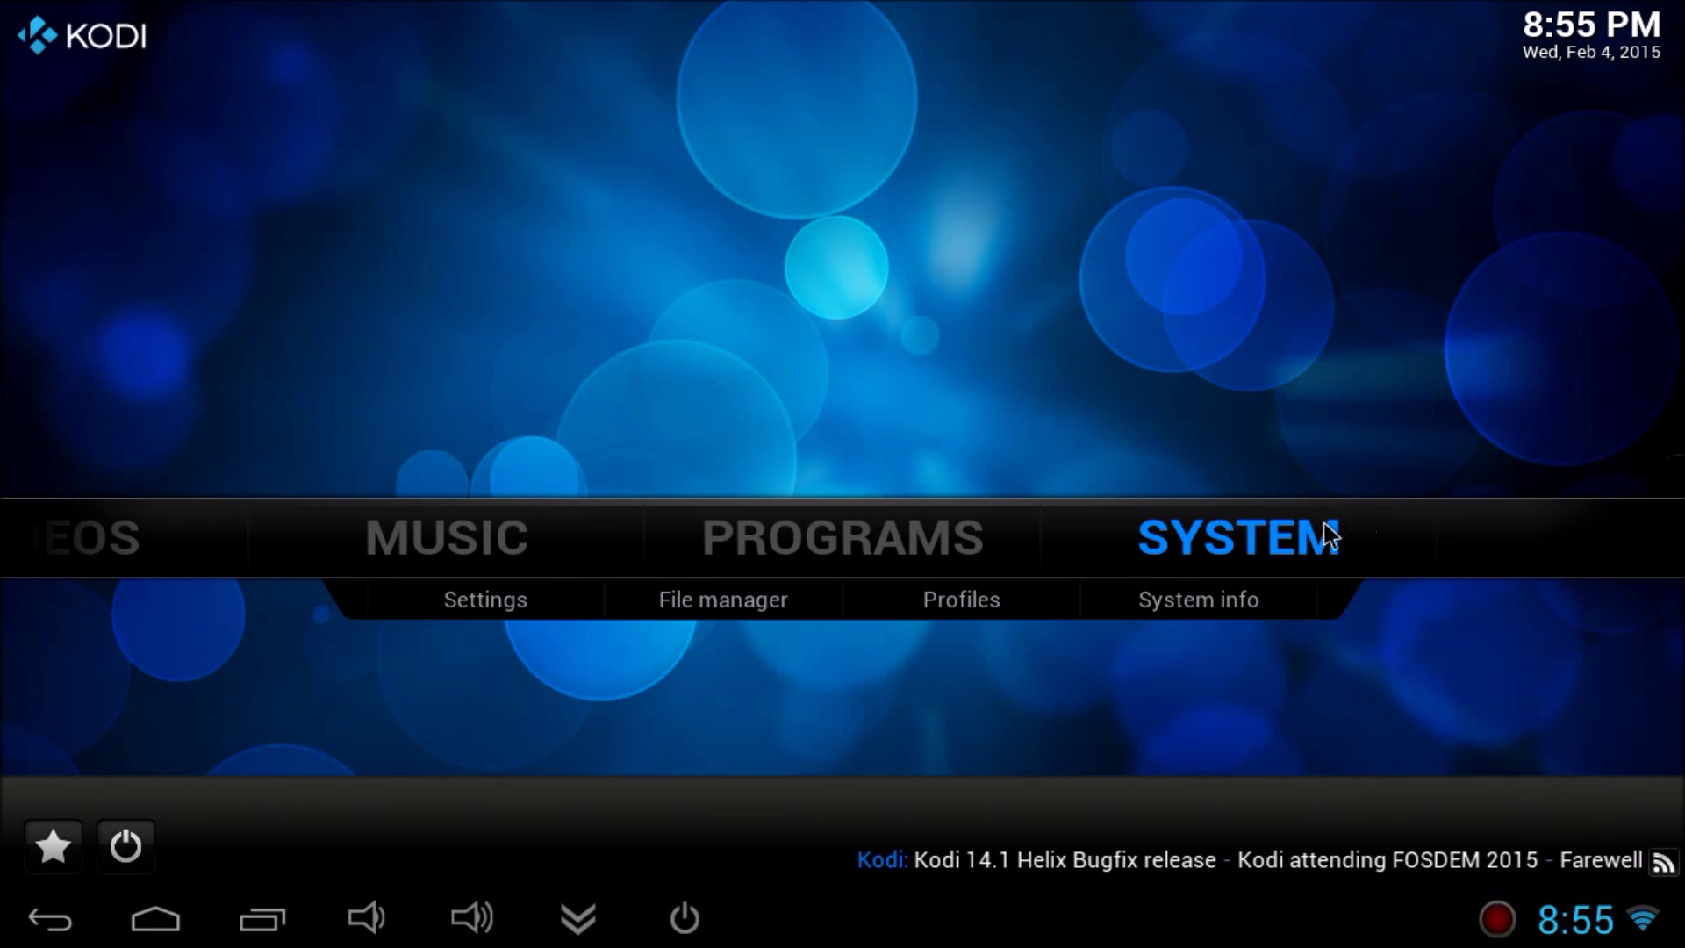
click(713, 592)
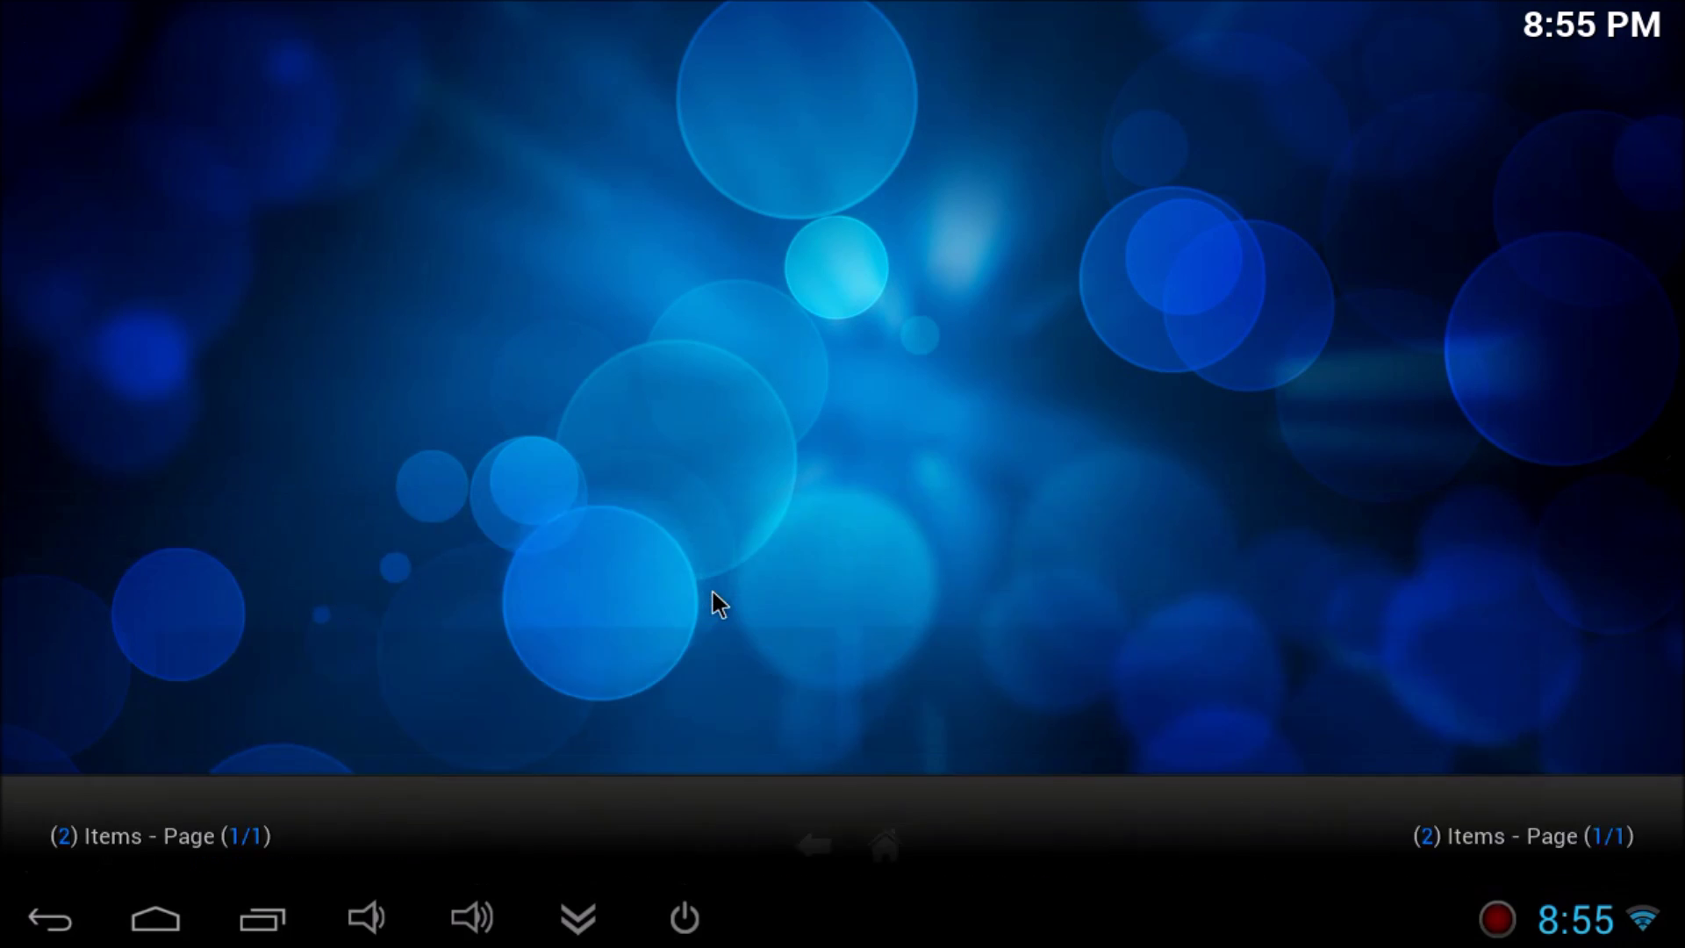
click(408, 273)
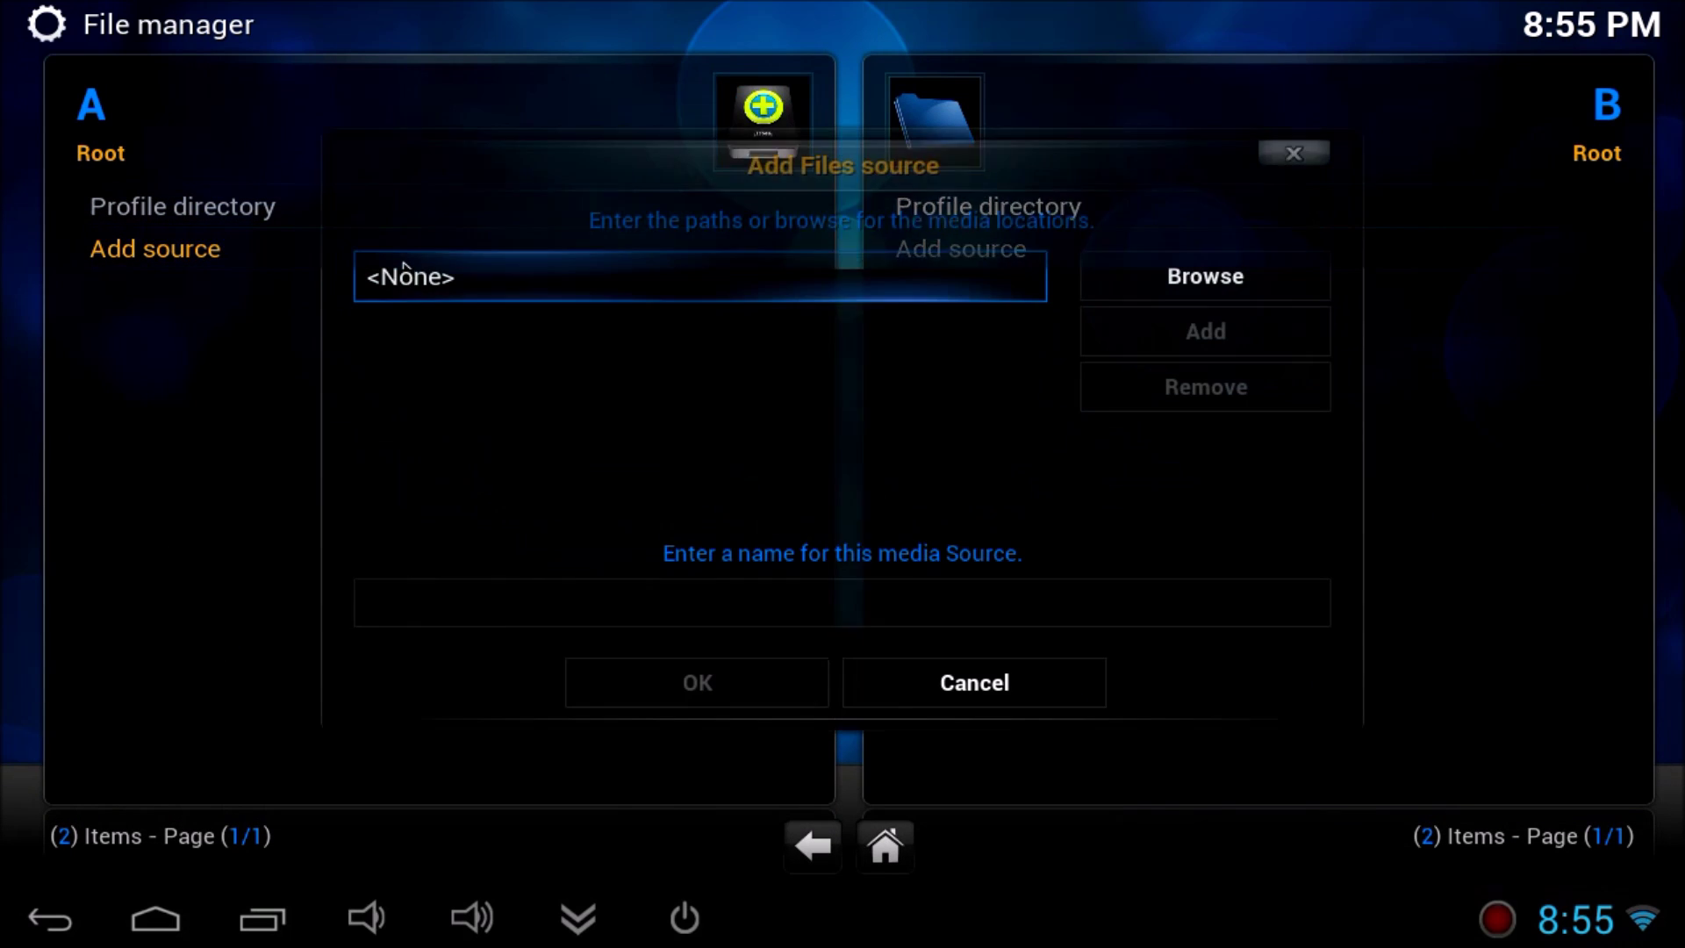
click(525, 274)
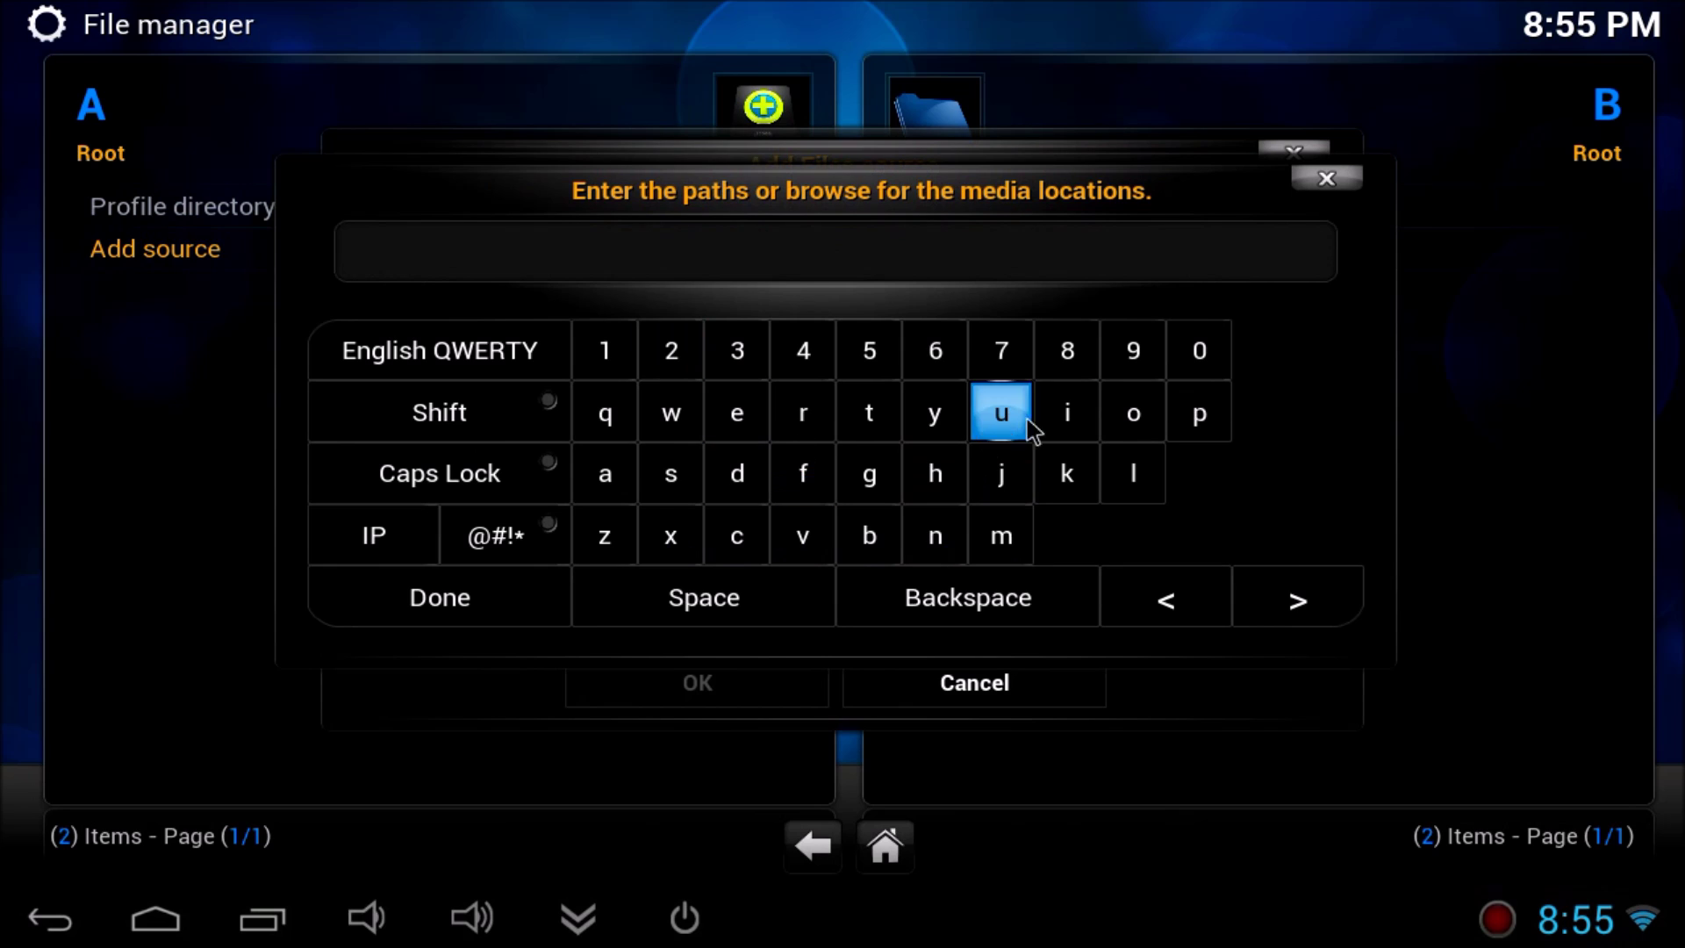
click(937, 474)
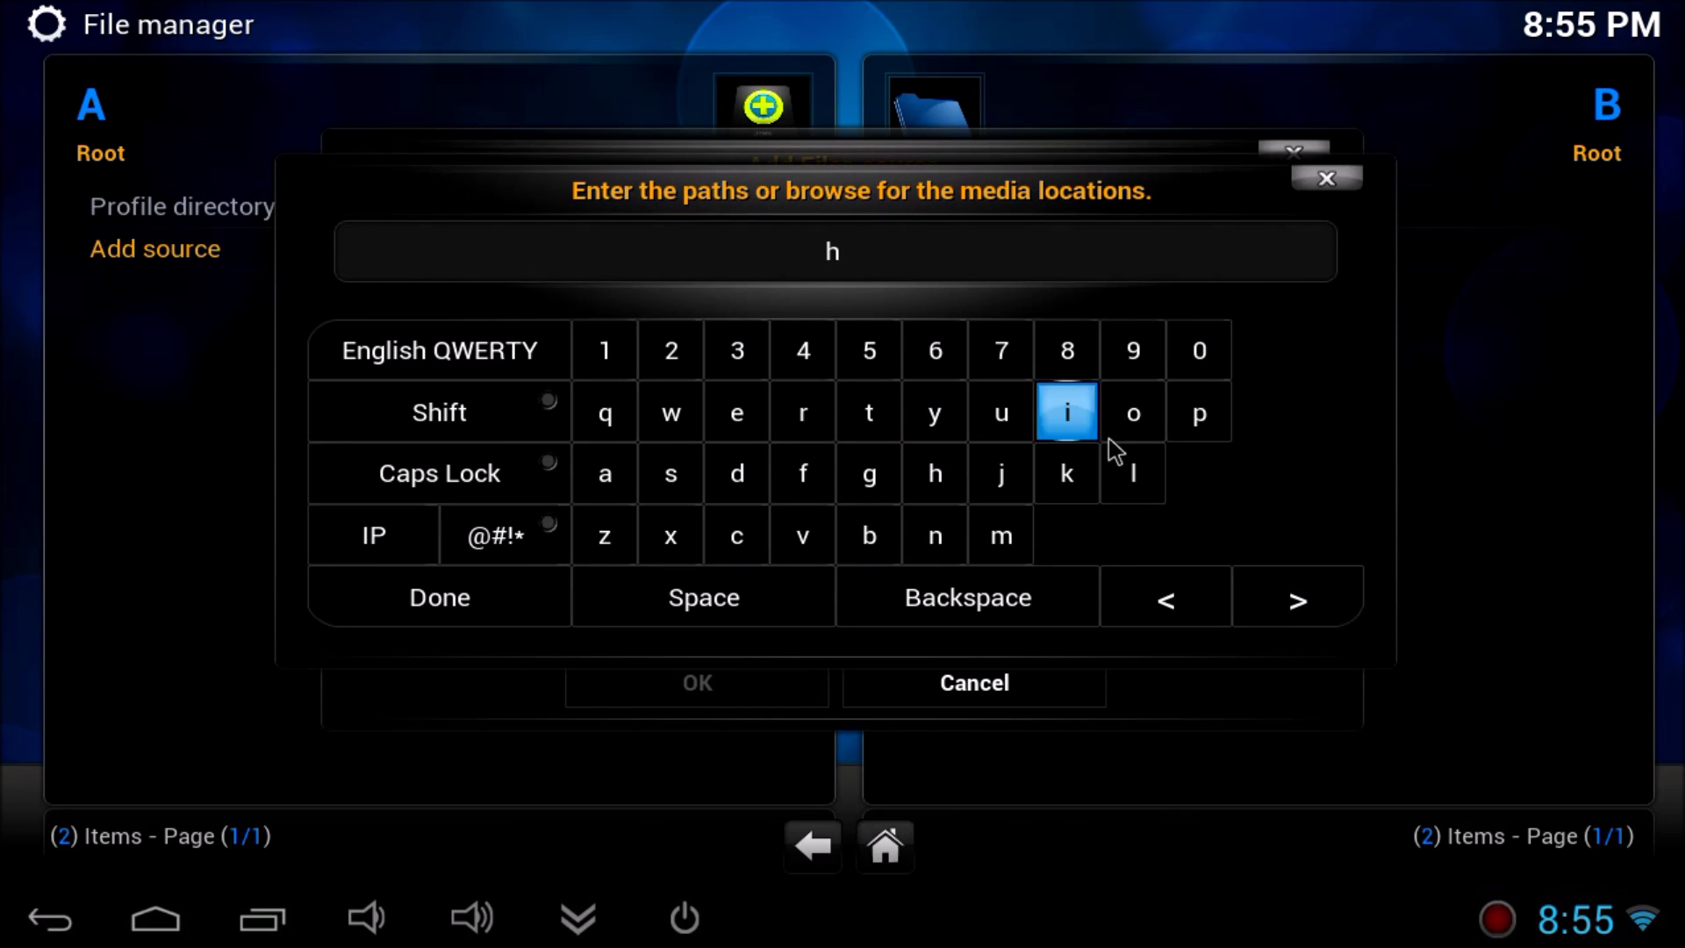
click(865, 429)
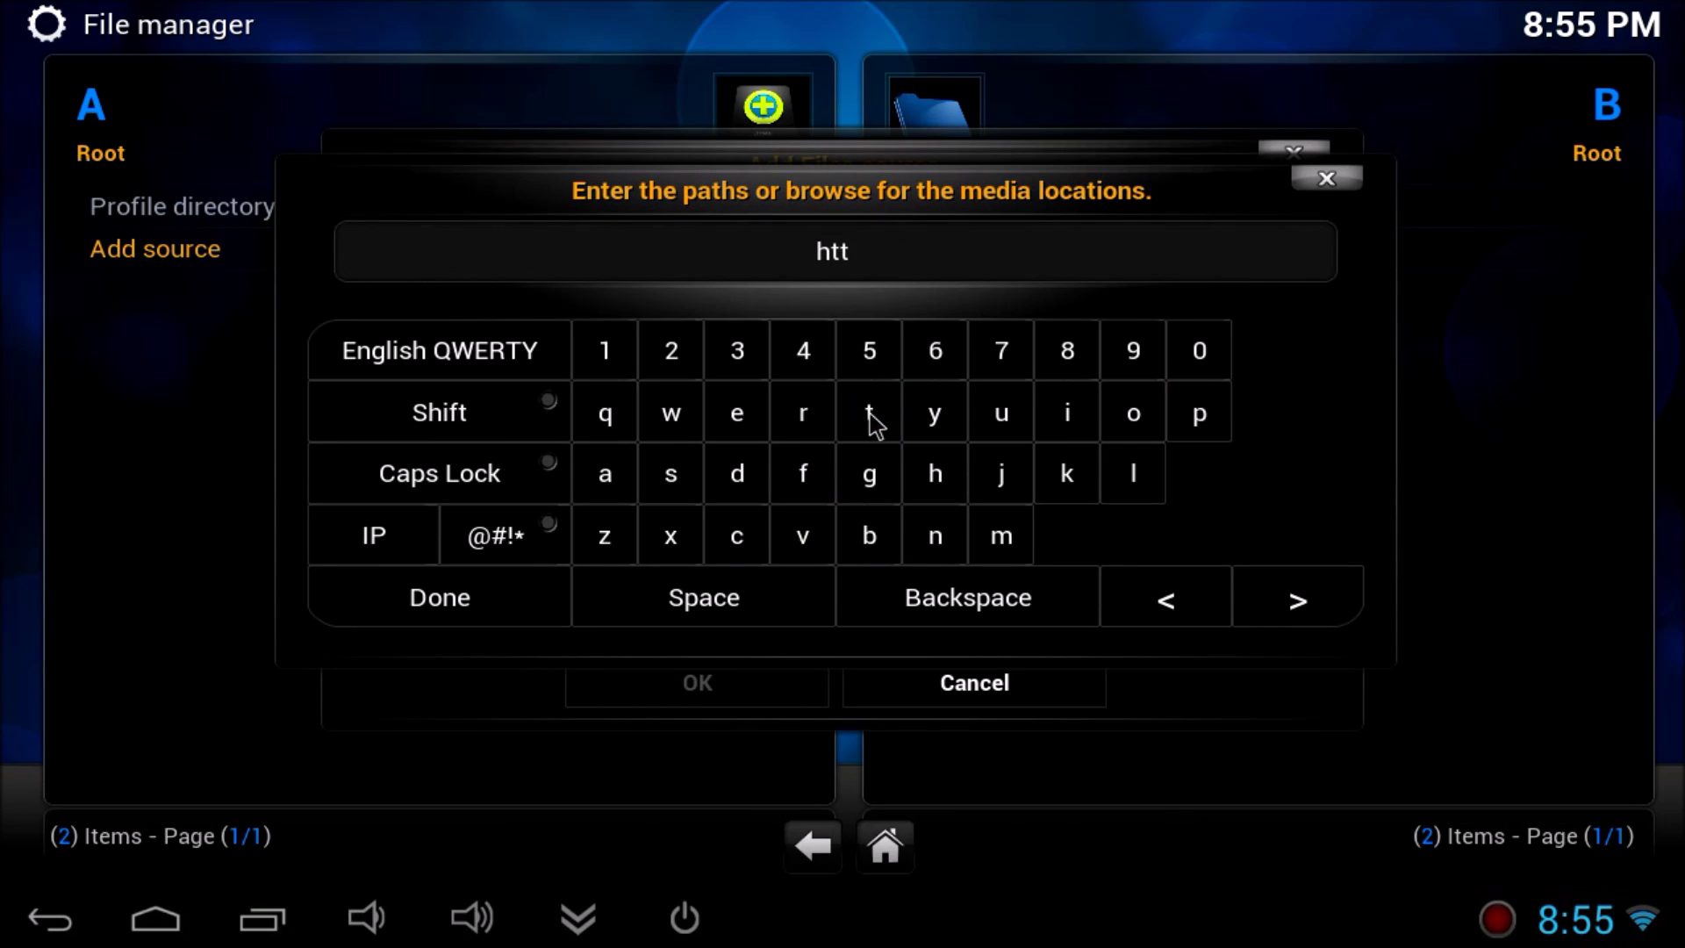
click(479, 538)
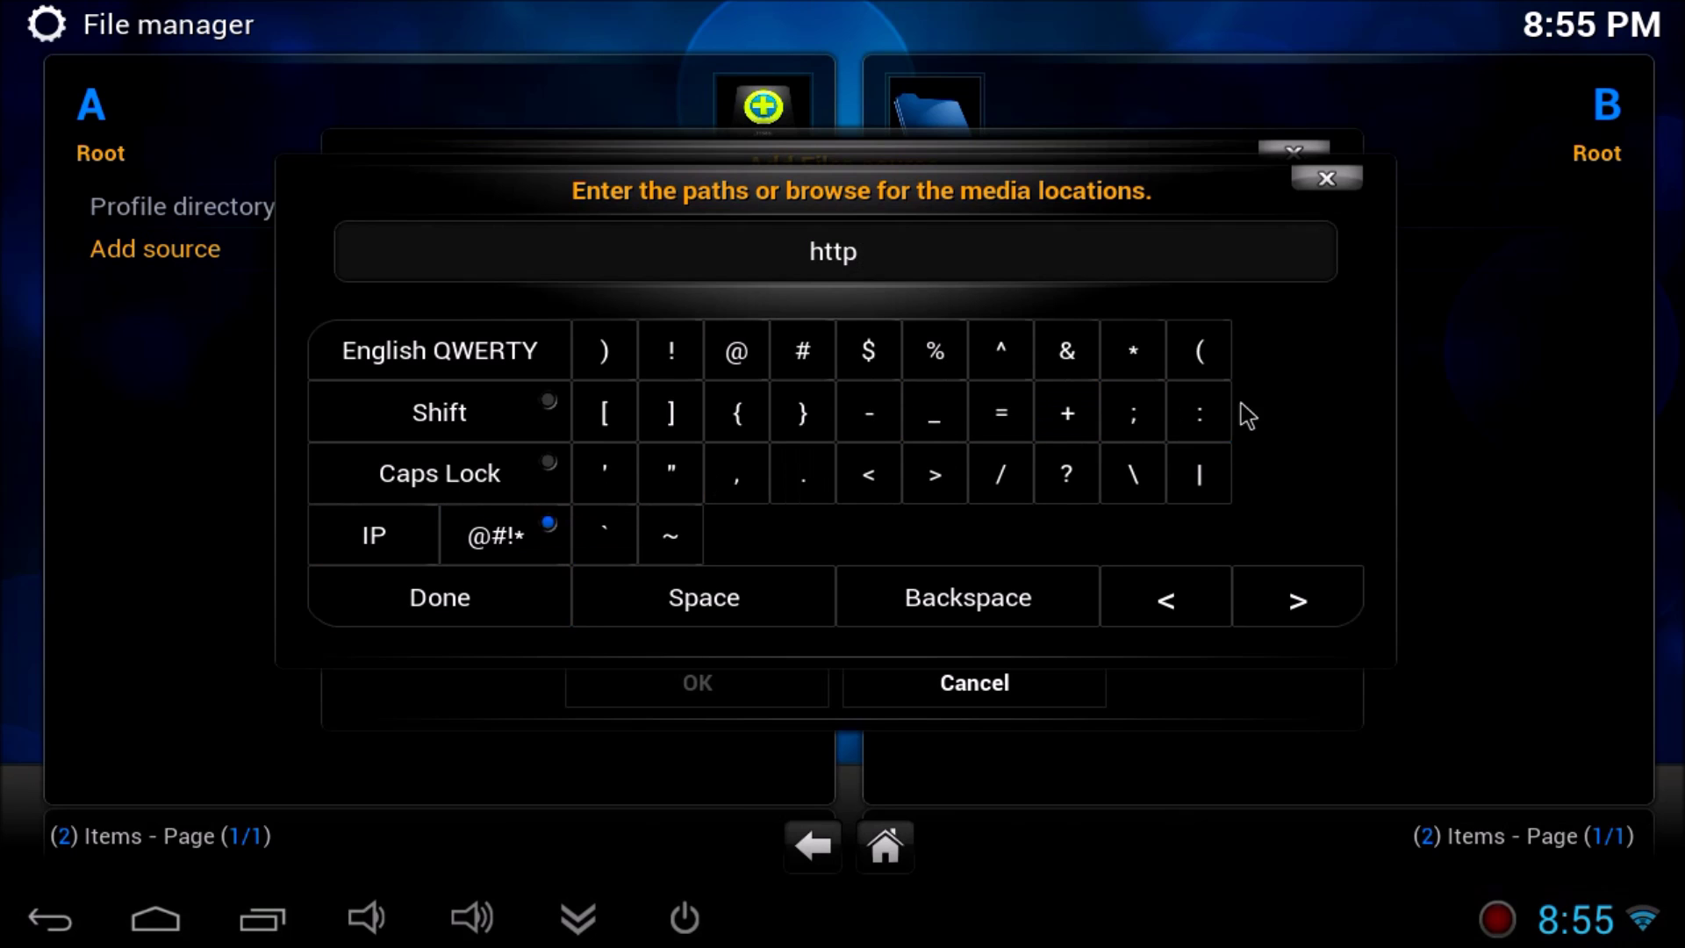
click(1202, 409)
click(1001, 477)
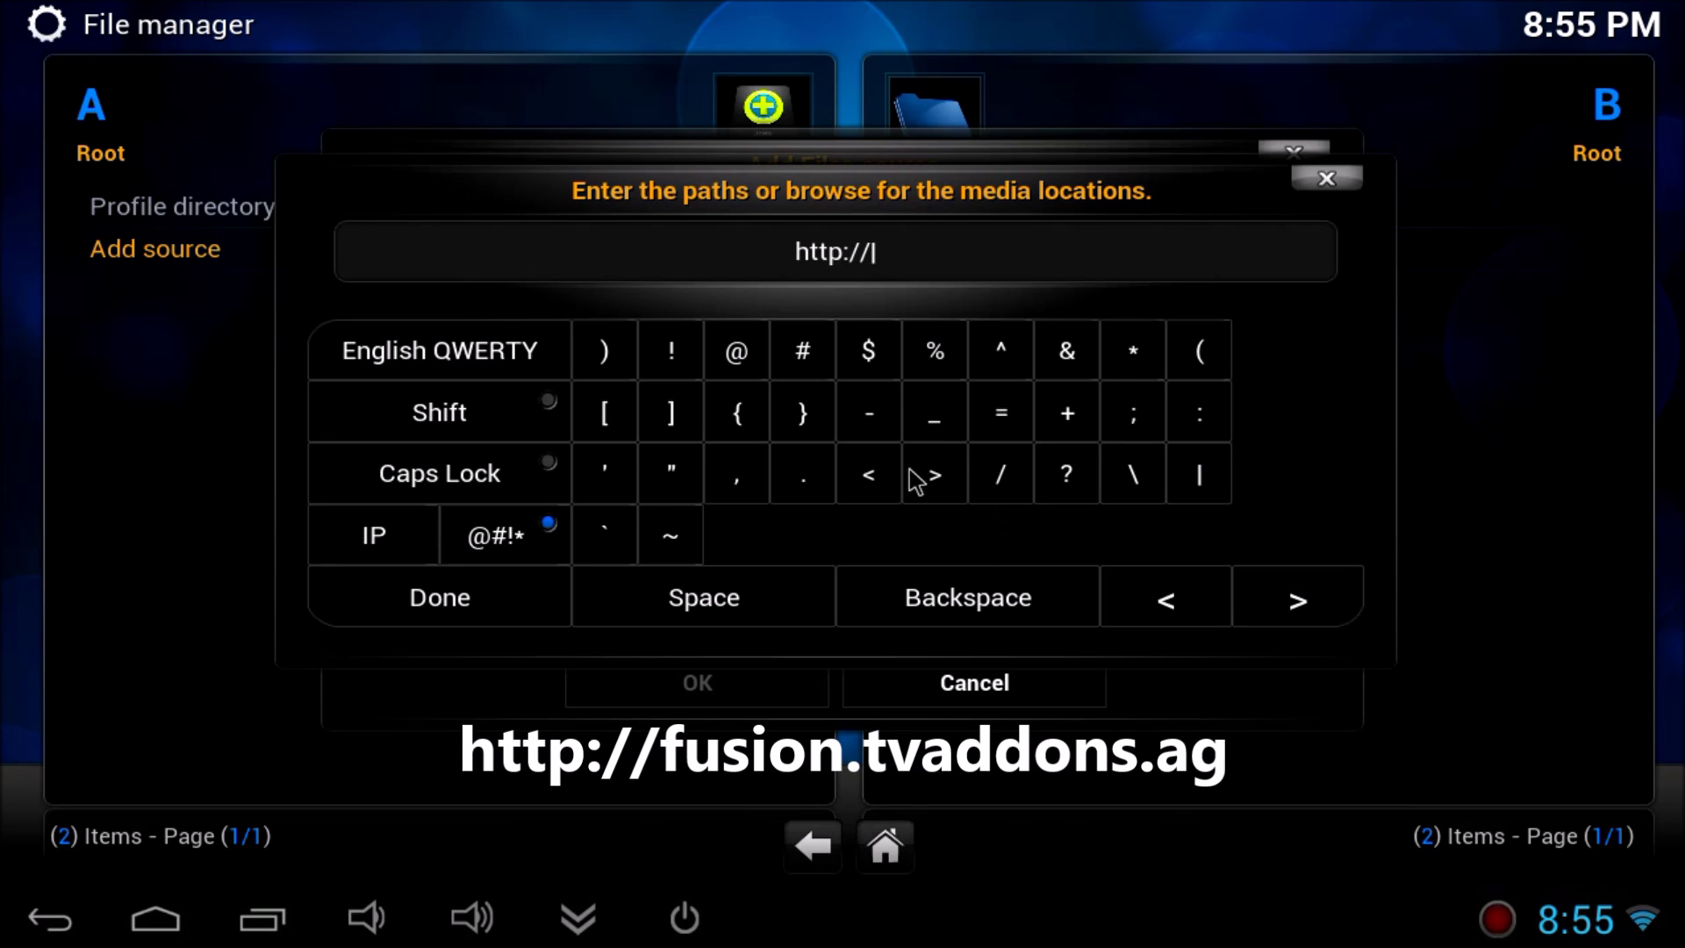
click(527, 537)
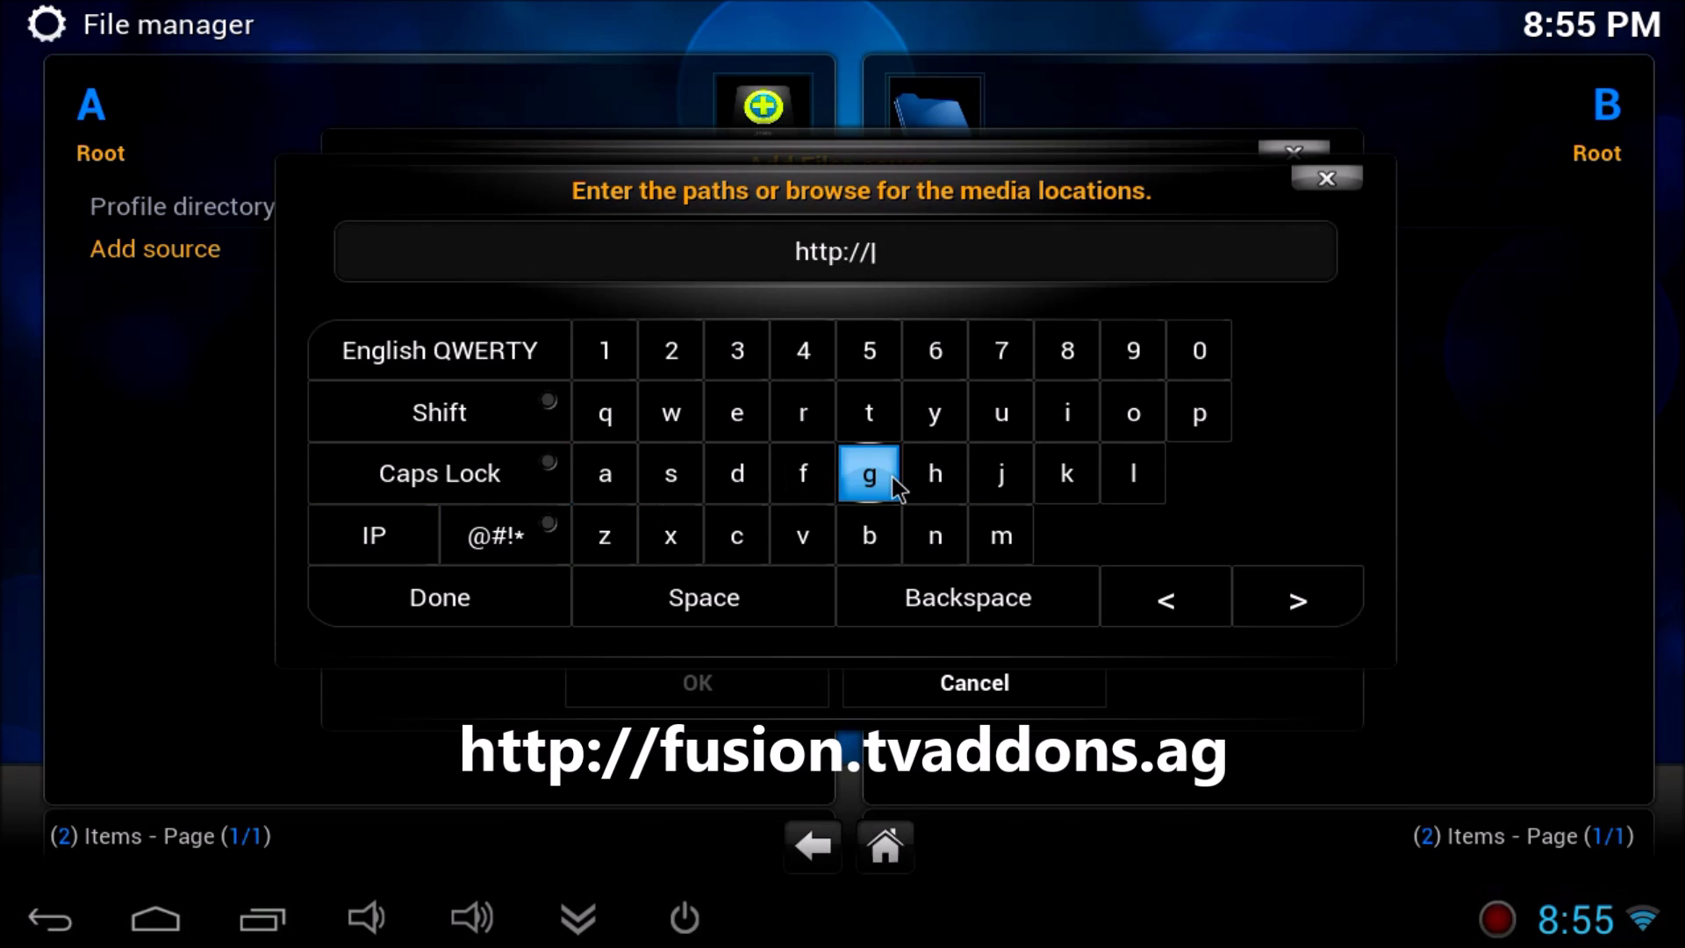
click(814, 476)
click(1007, 420)
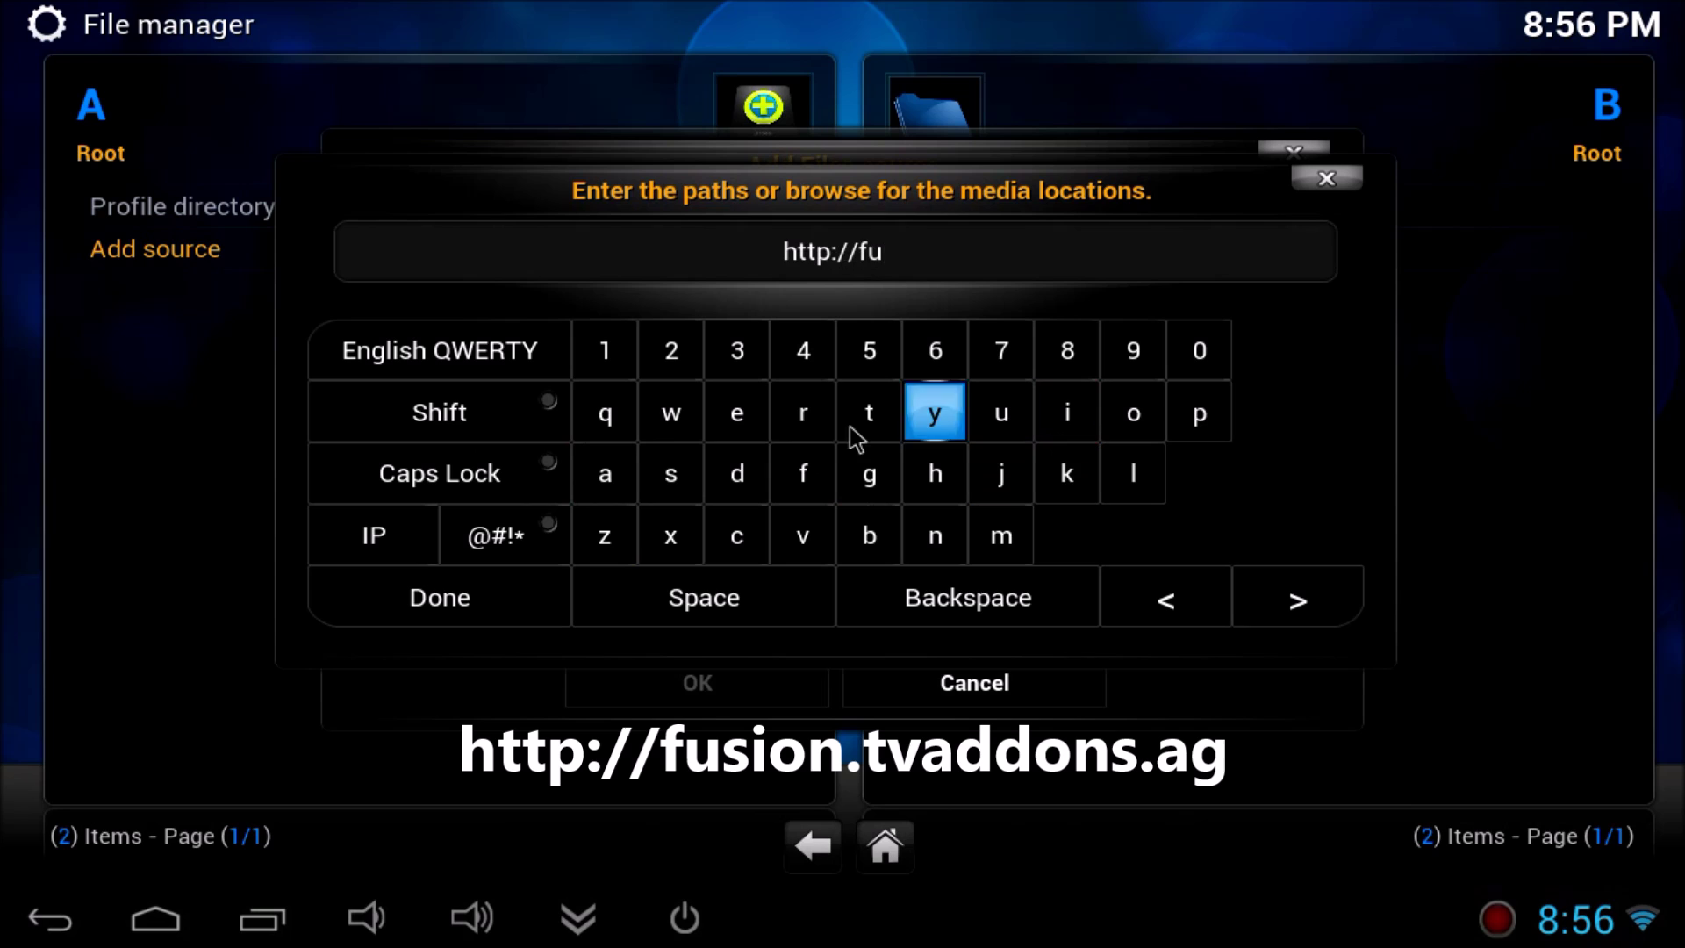
click(1071, 414)
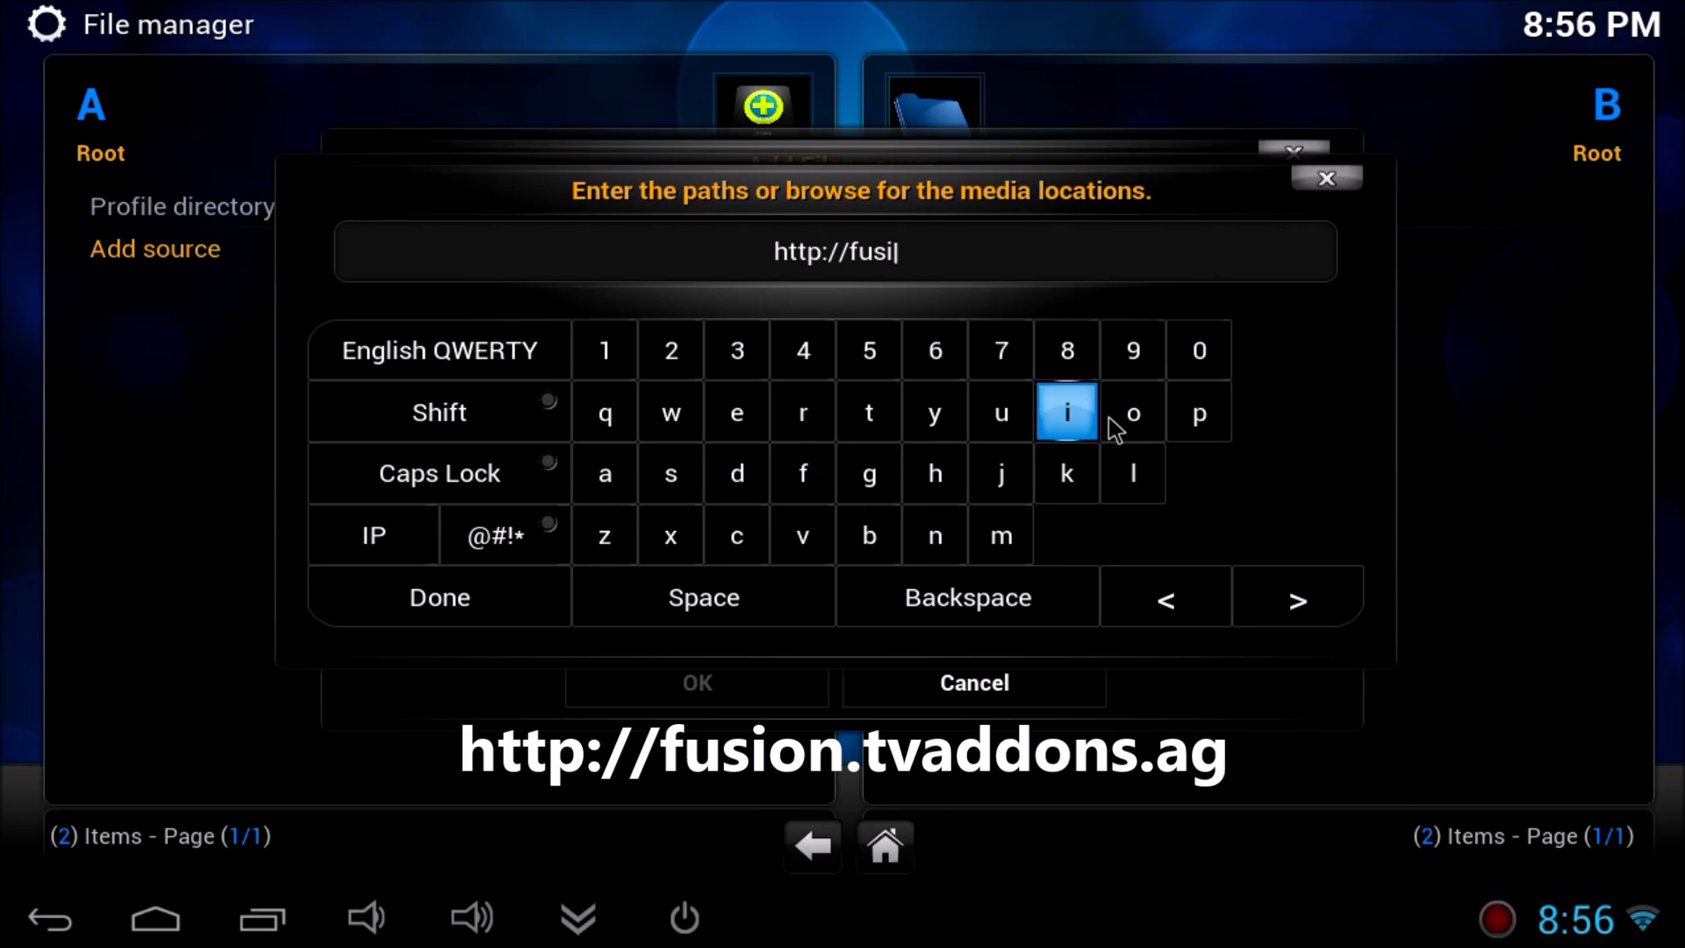
click(1138, 419)
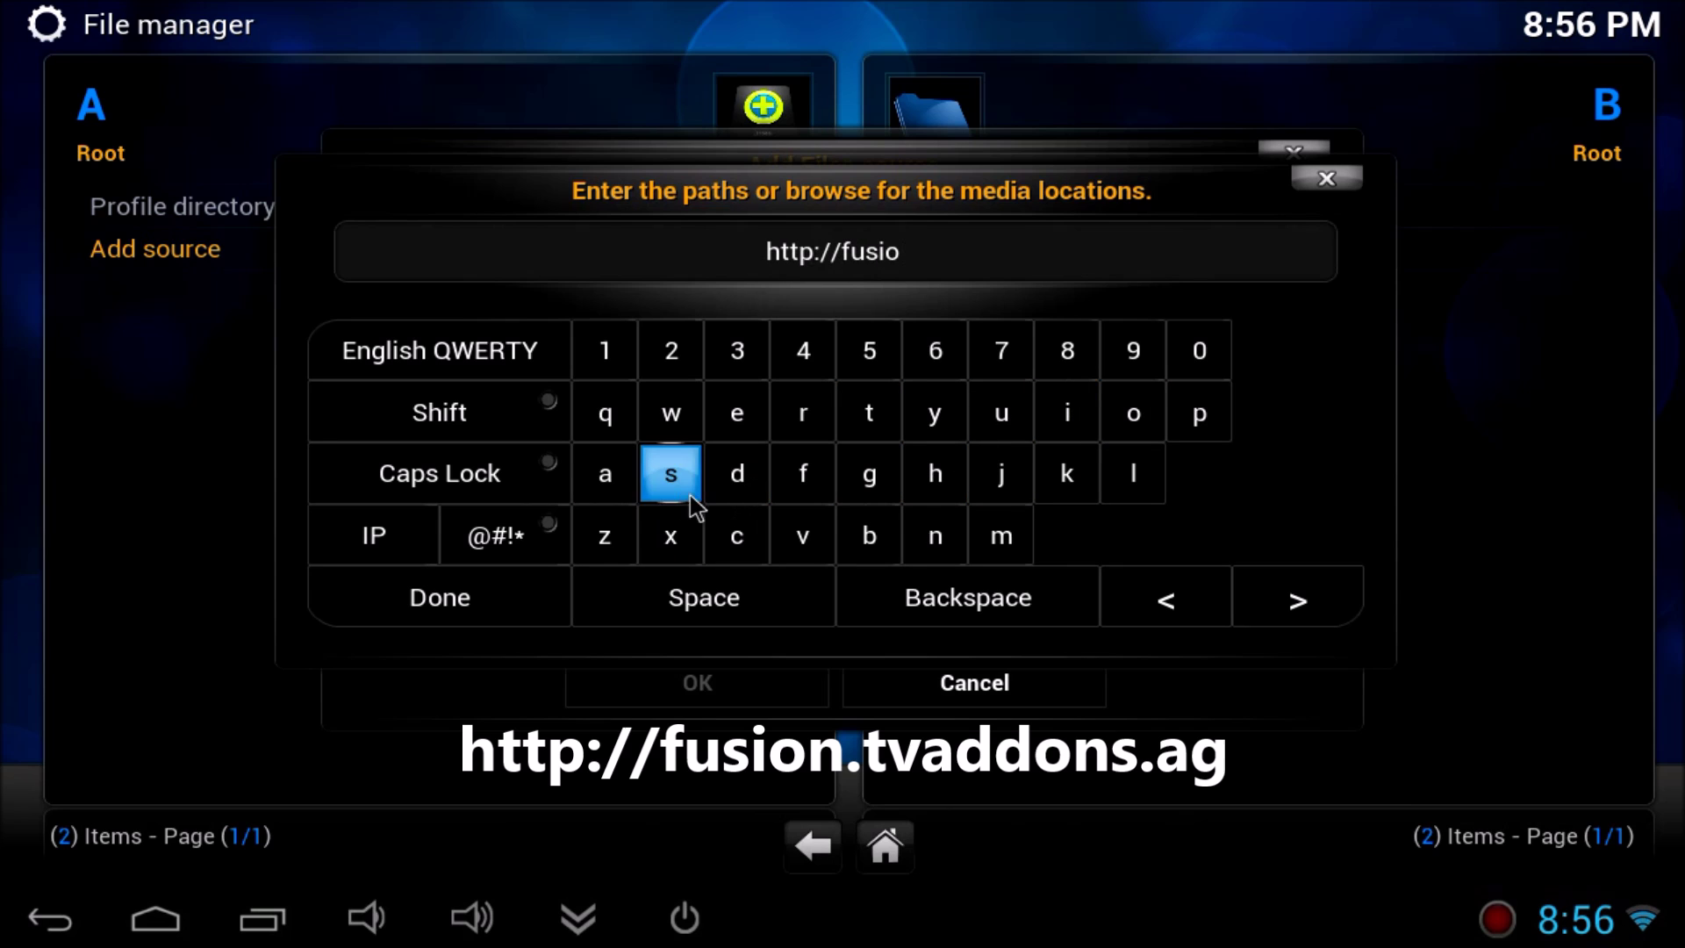
click(944, 544)
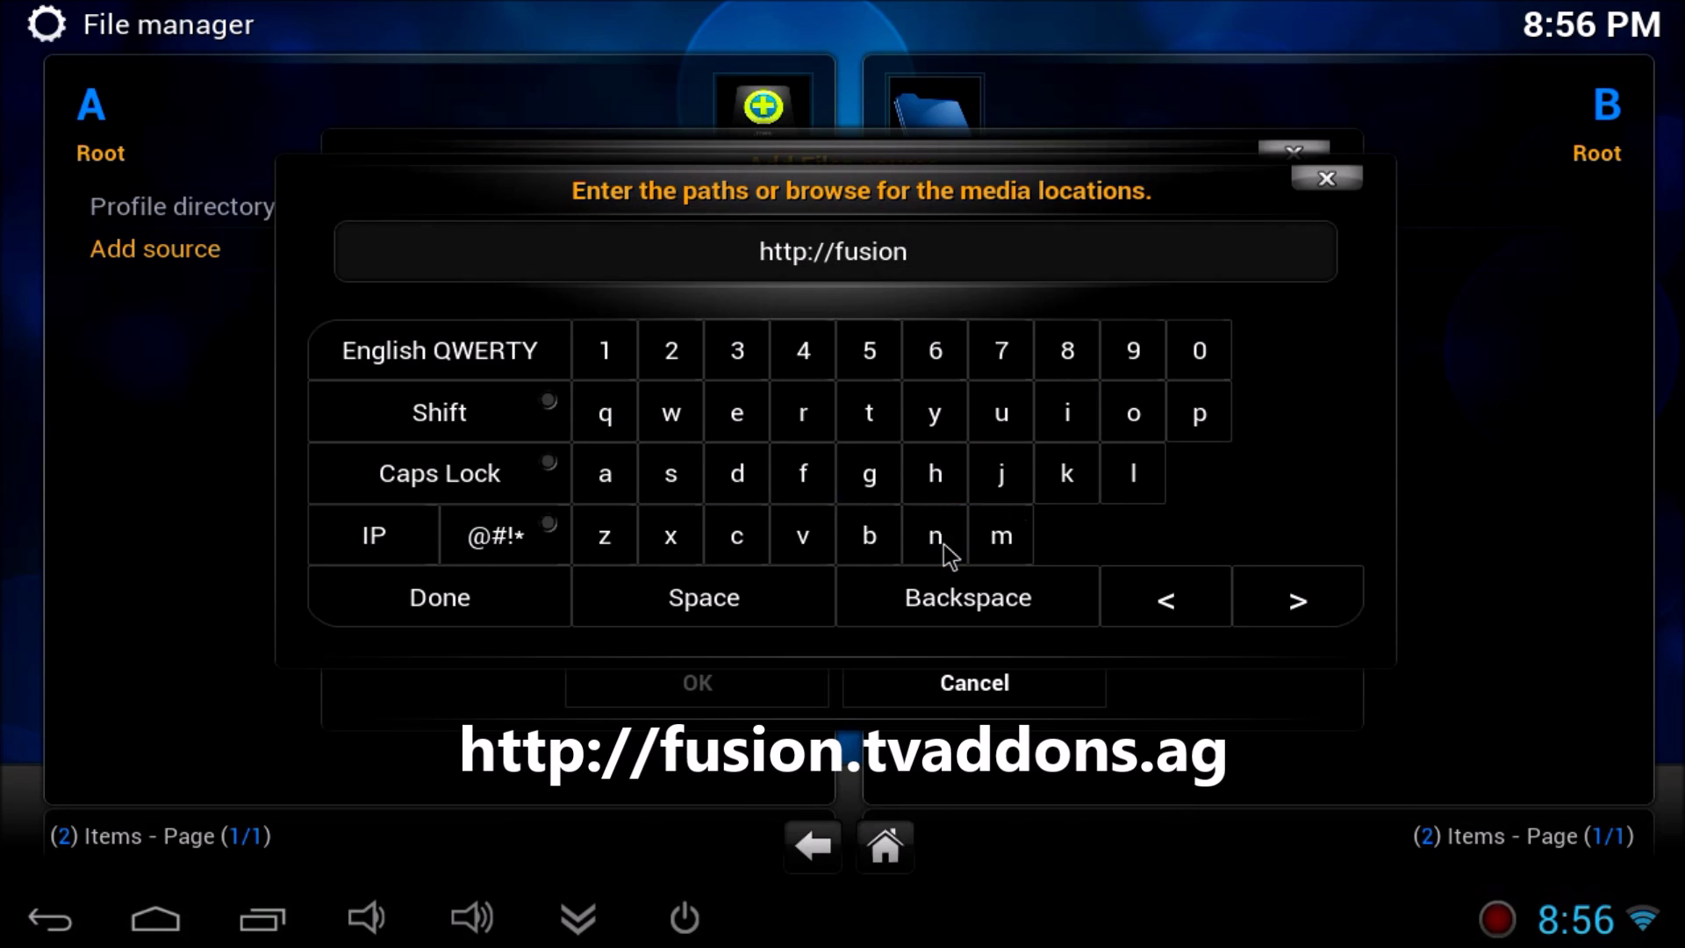
click(524, 541)
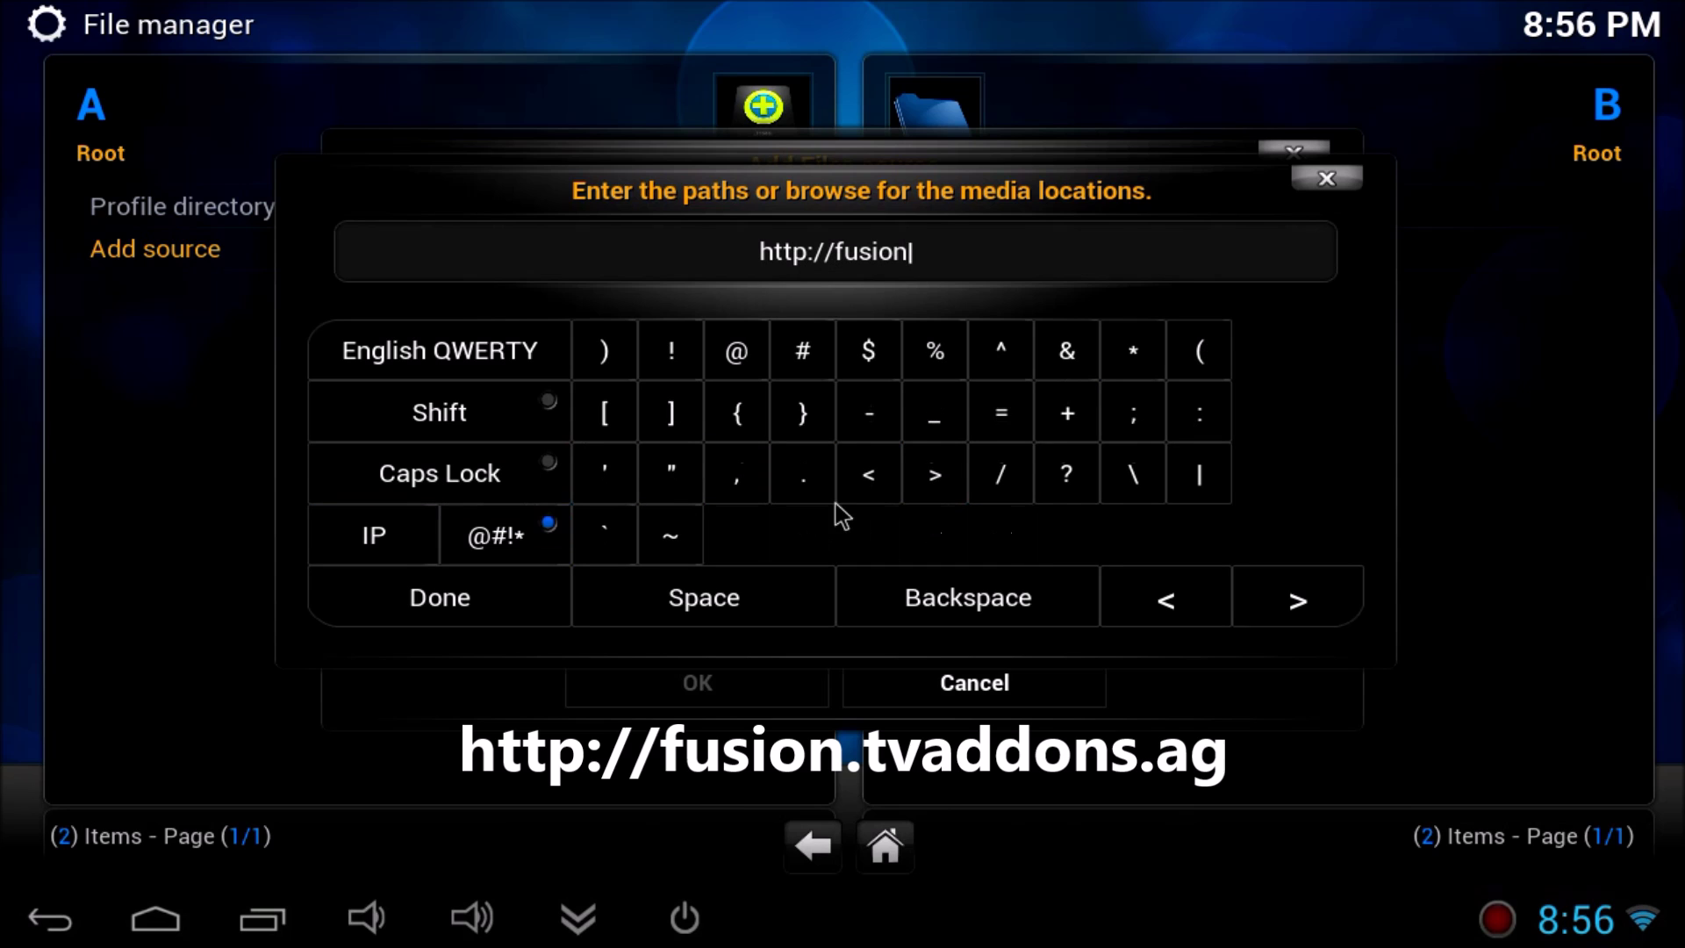
click(820, 488)
click(507, 539)
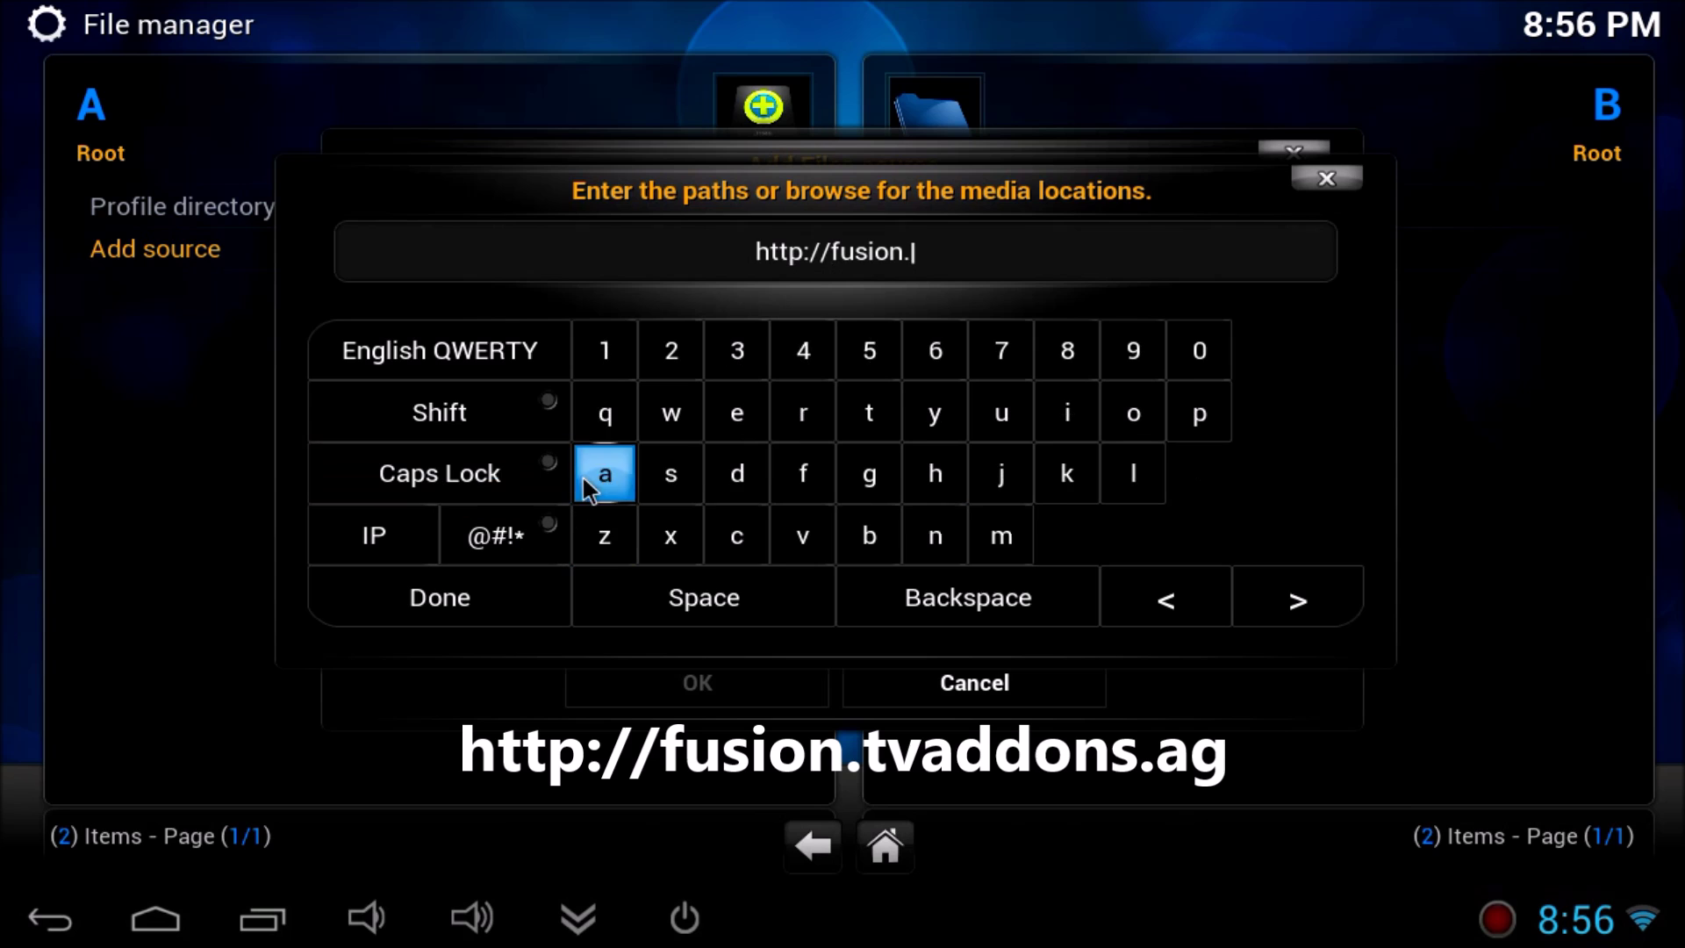
click(870, 412)
click(804, 535)
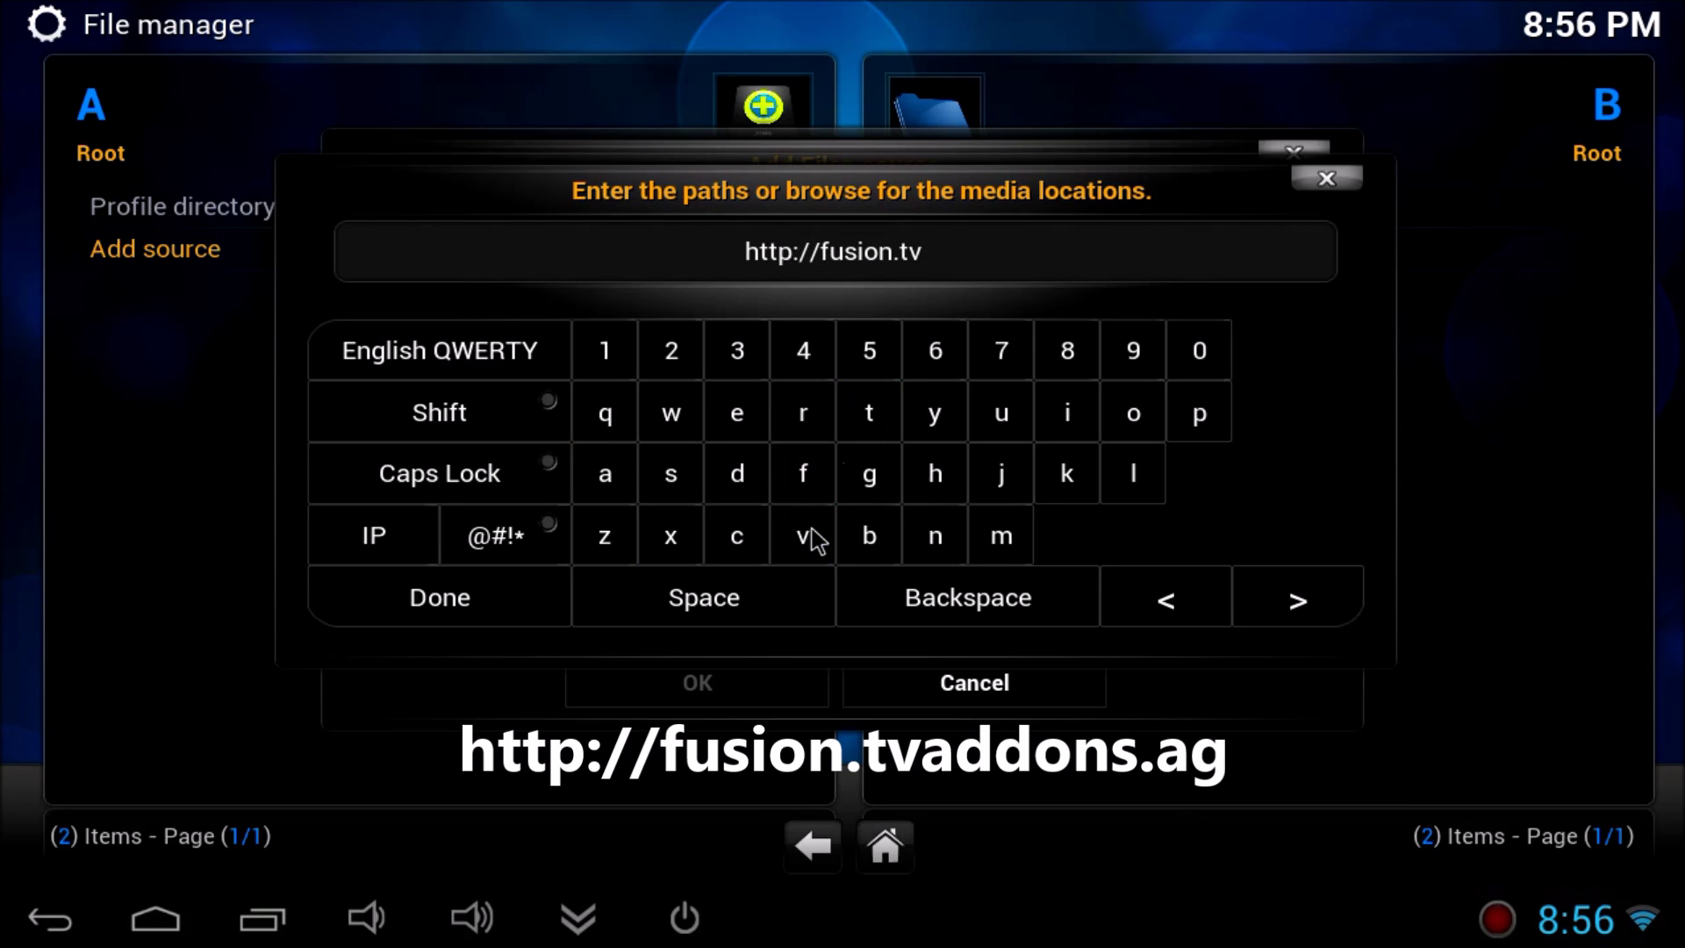
click(602, 479)
click(741, 487)
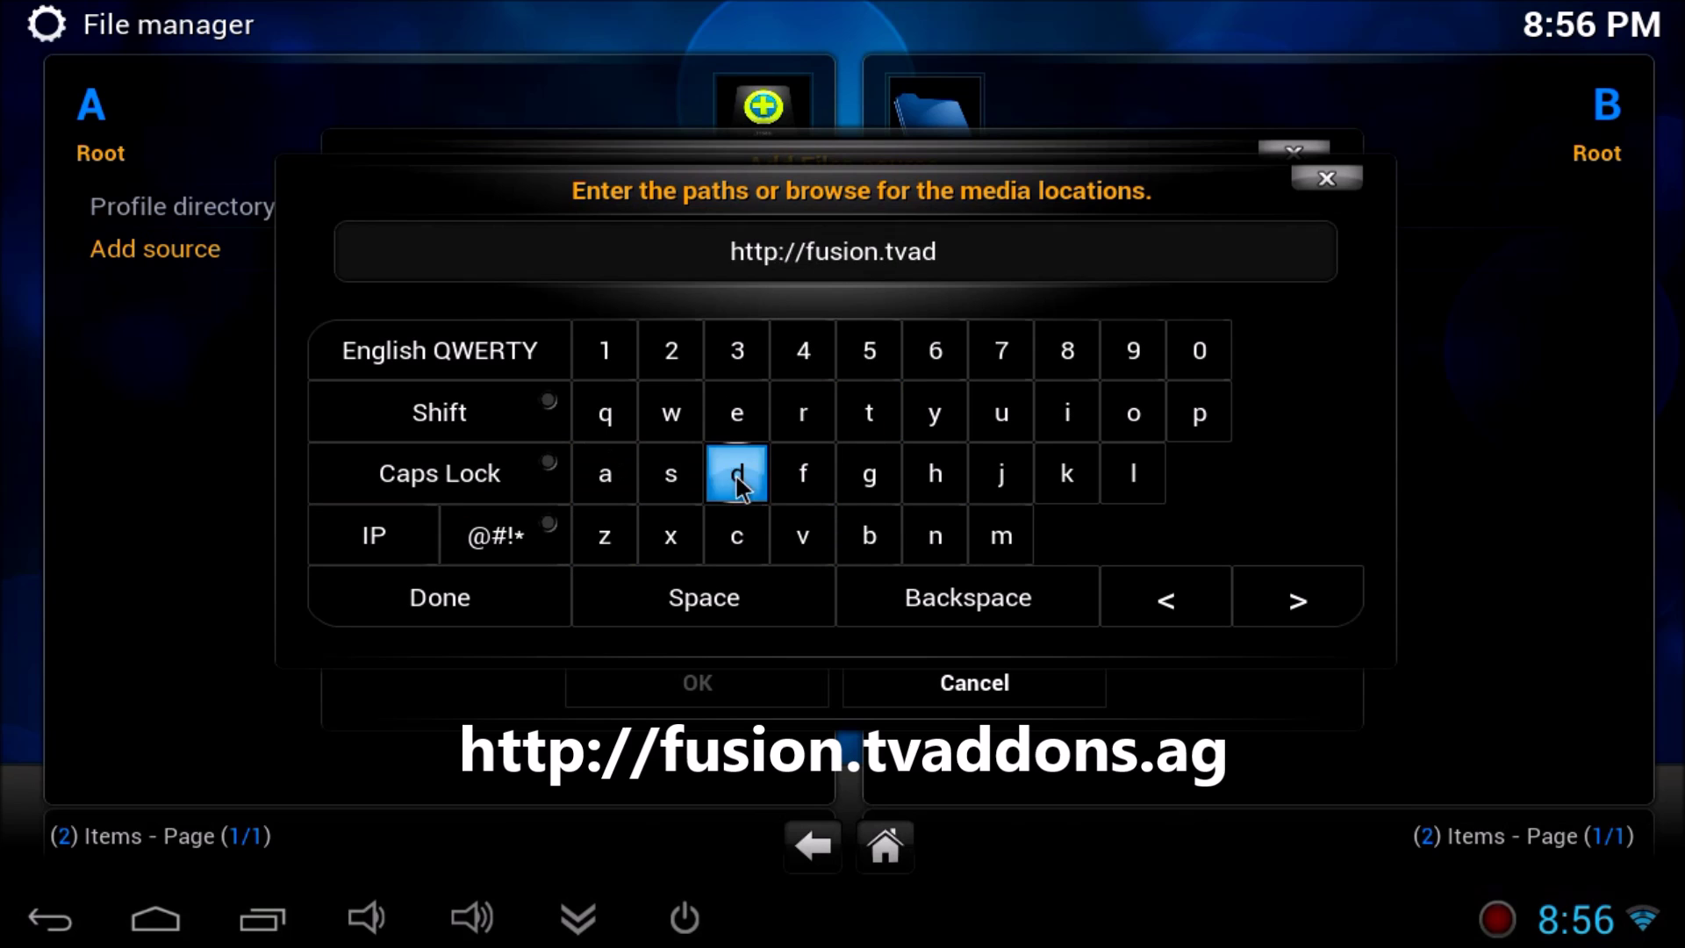
click(740, 482)
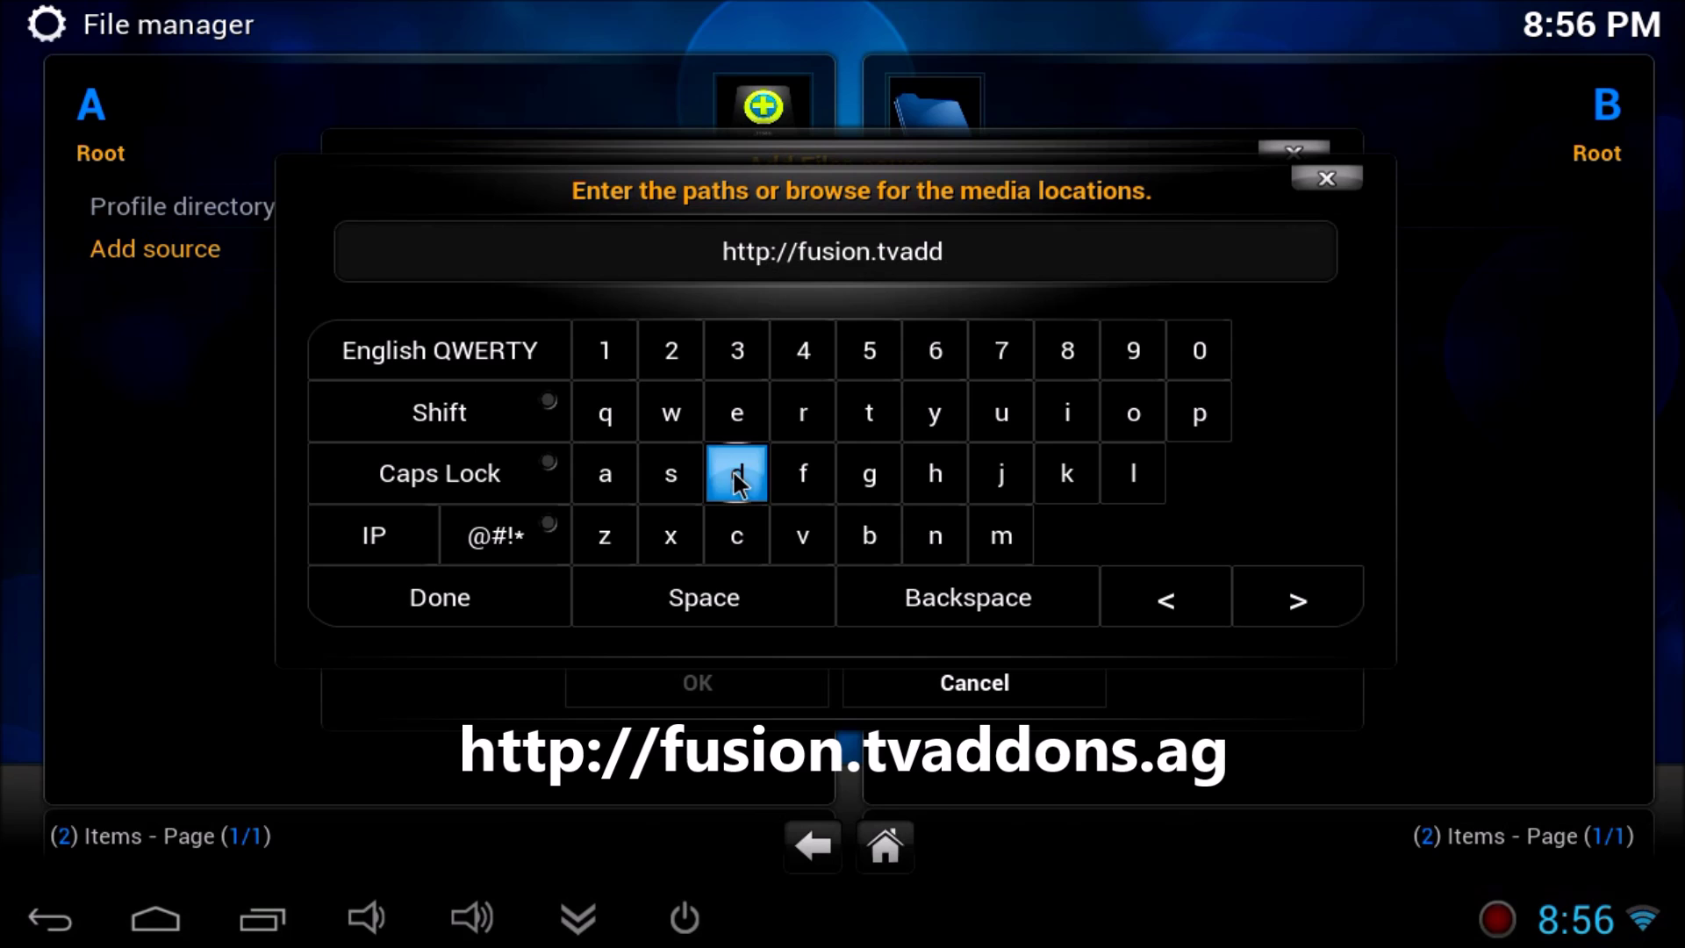
click(1133, 415)
click(933, 540)
click(671, 474)
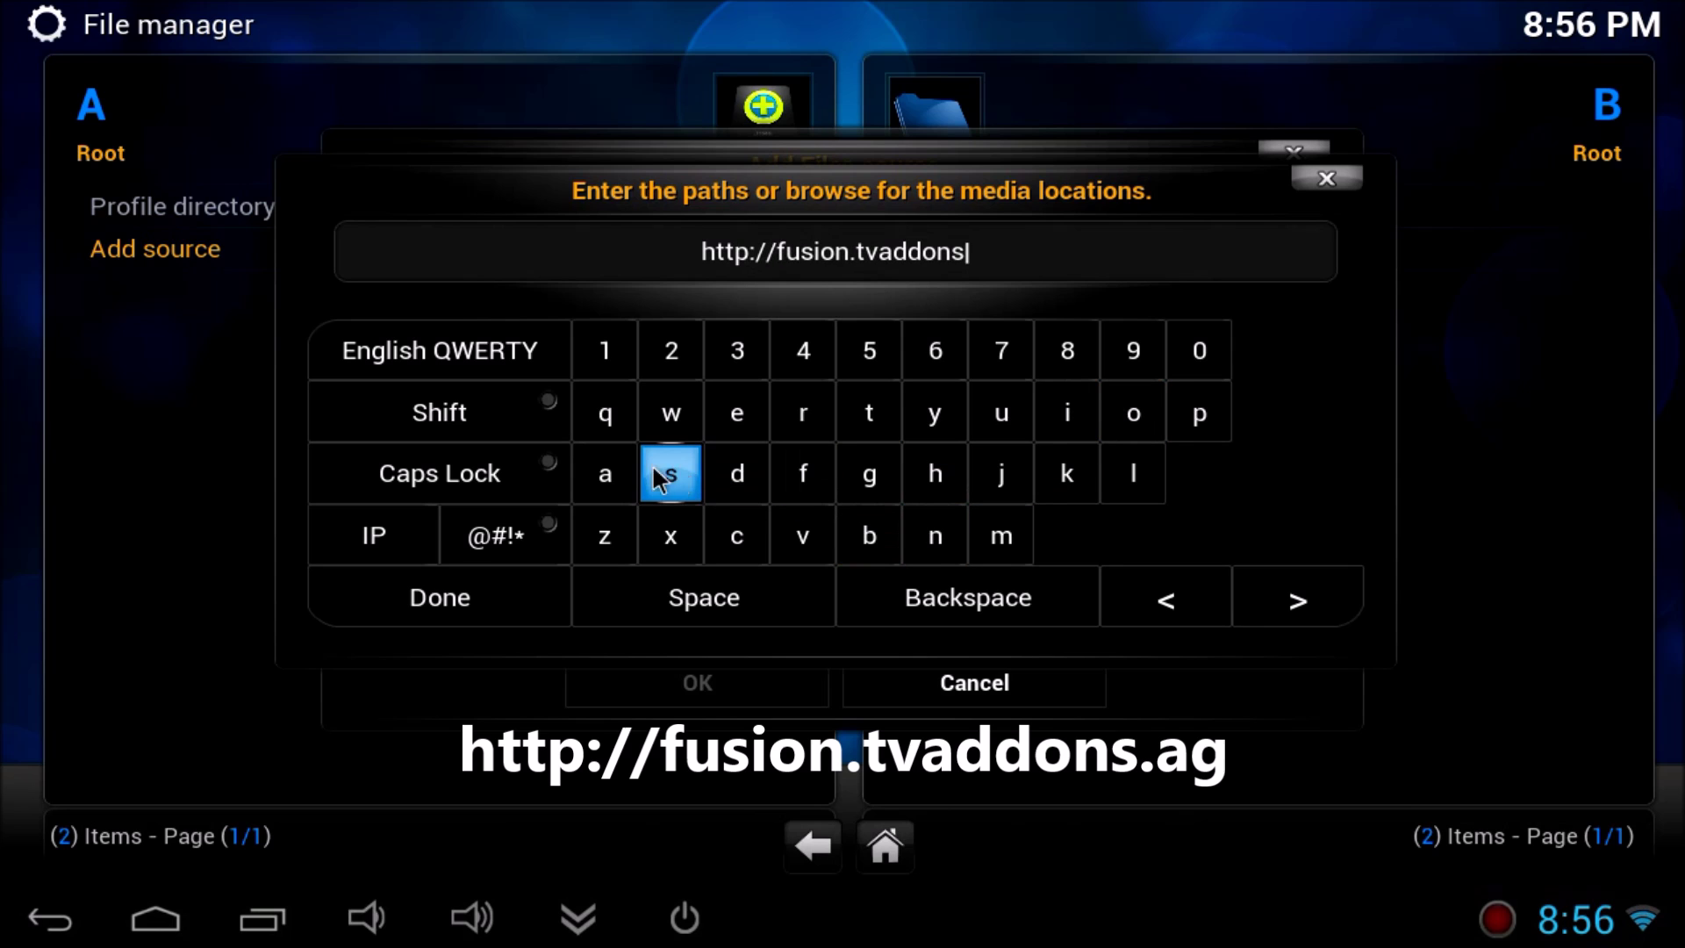
click(507, 534)
click(813, 475)
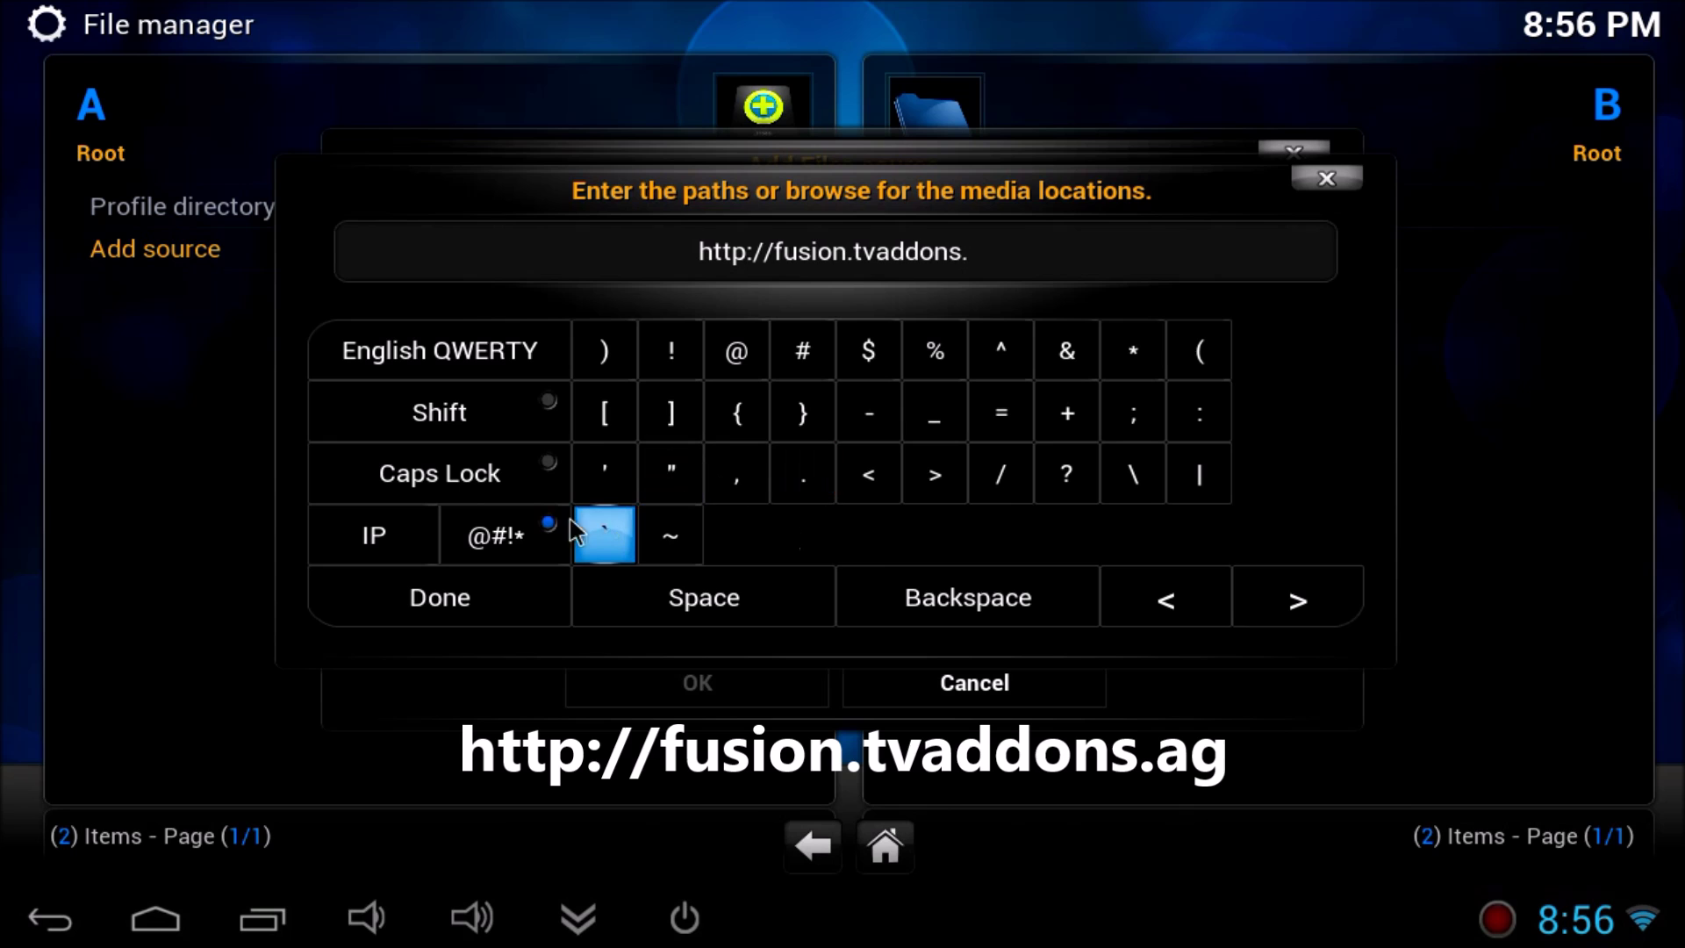
click(538, 528)
click(611, 471)
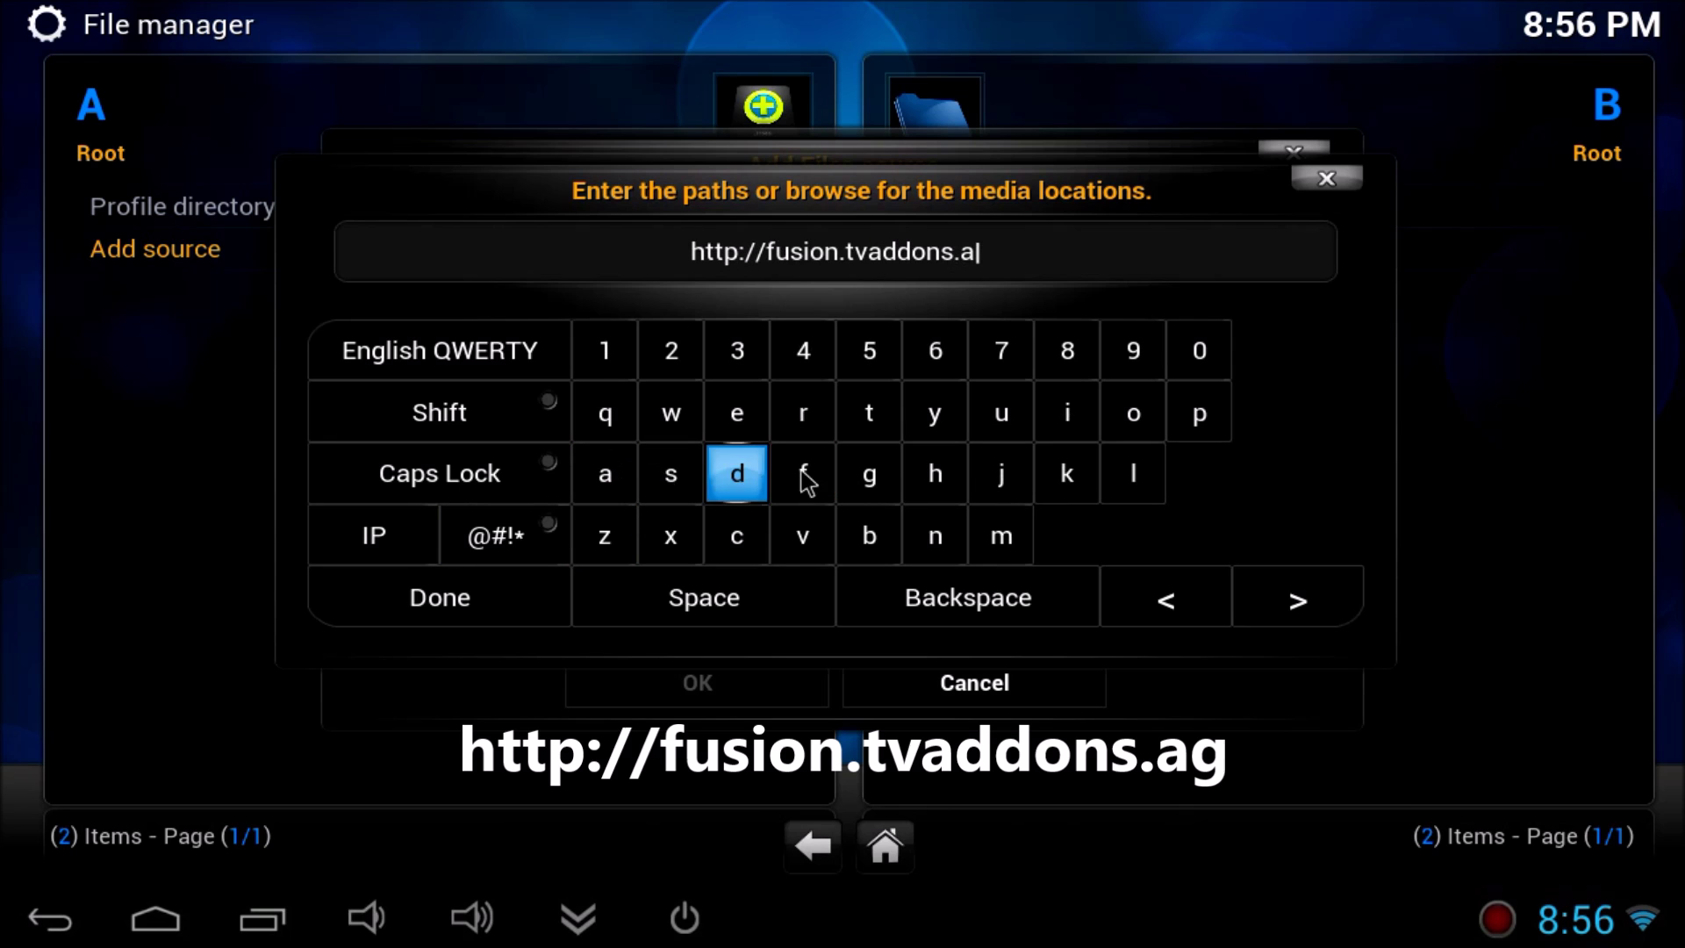
click(863, 477)
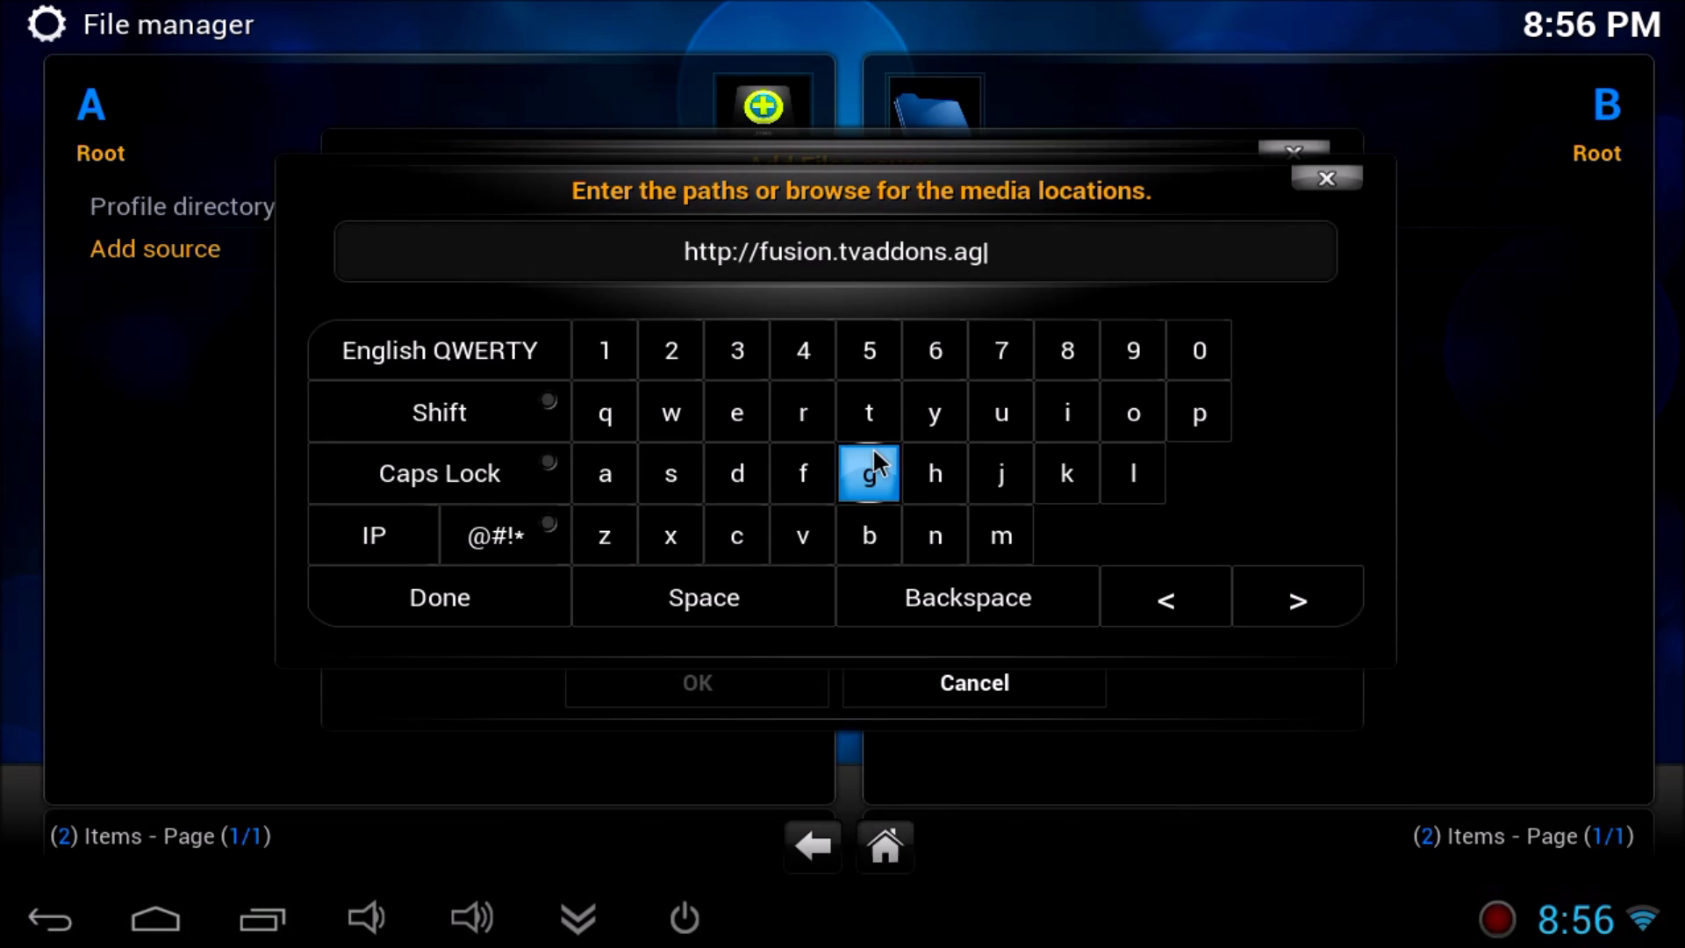
click(515, 606)
Type .fusion as the source name, fixing a mistyped letter.
click(807, 619)
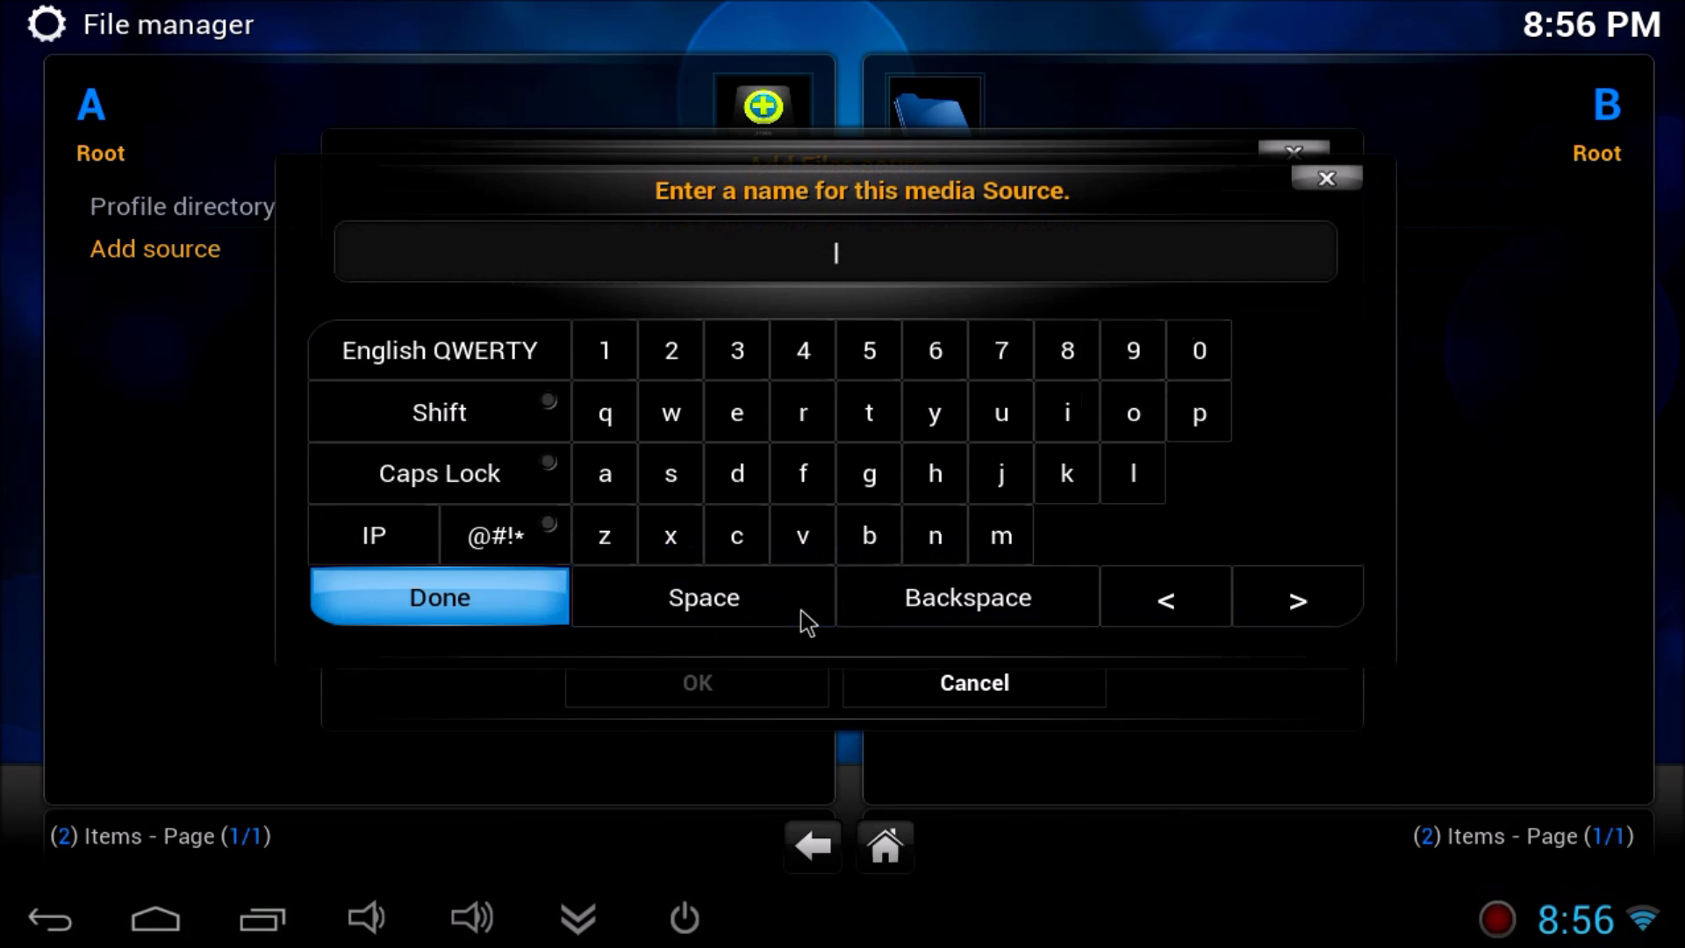
click(503, 537)
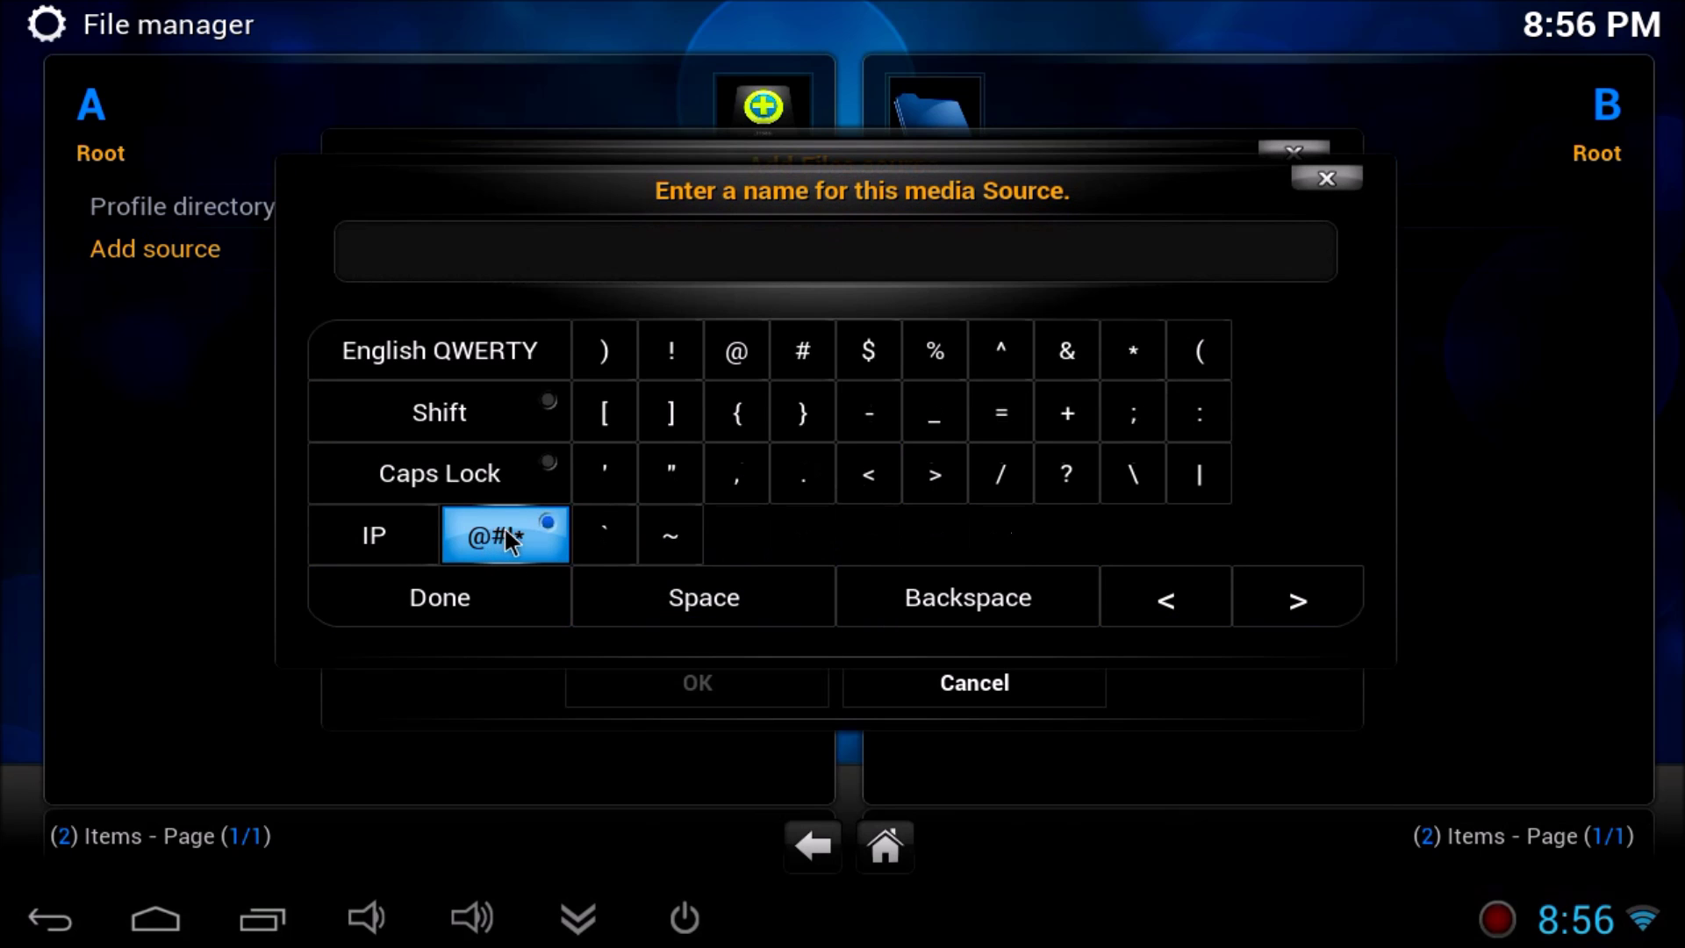
text(.)
click(502, 536)
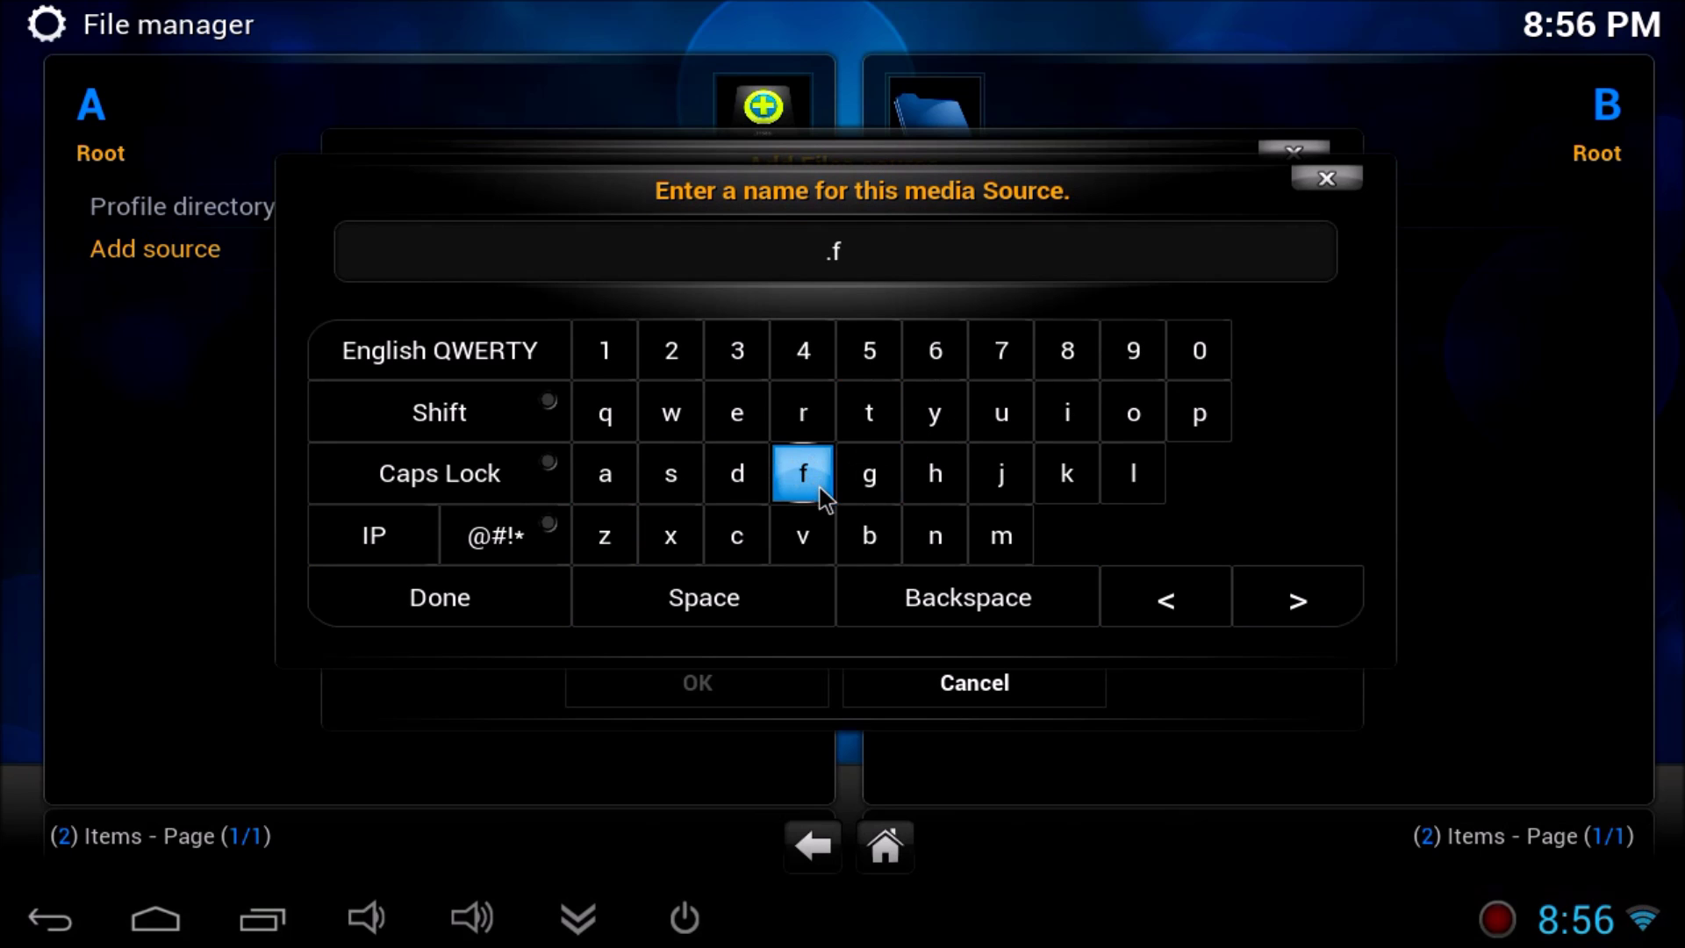
click(1004, 416)
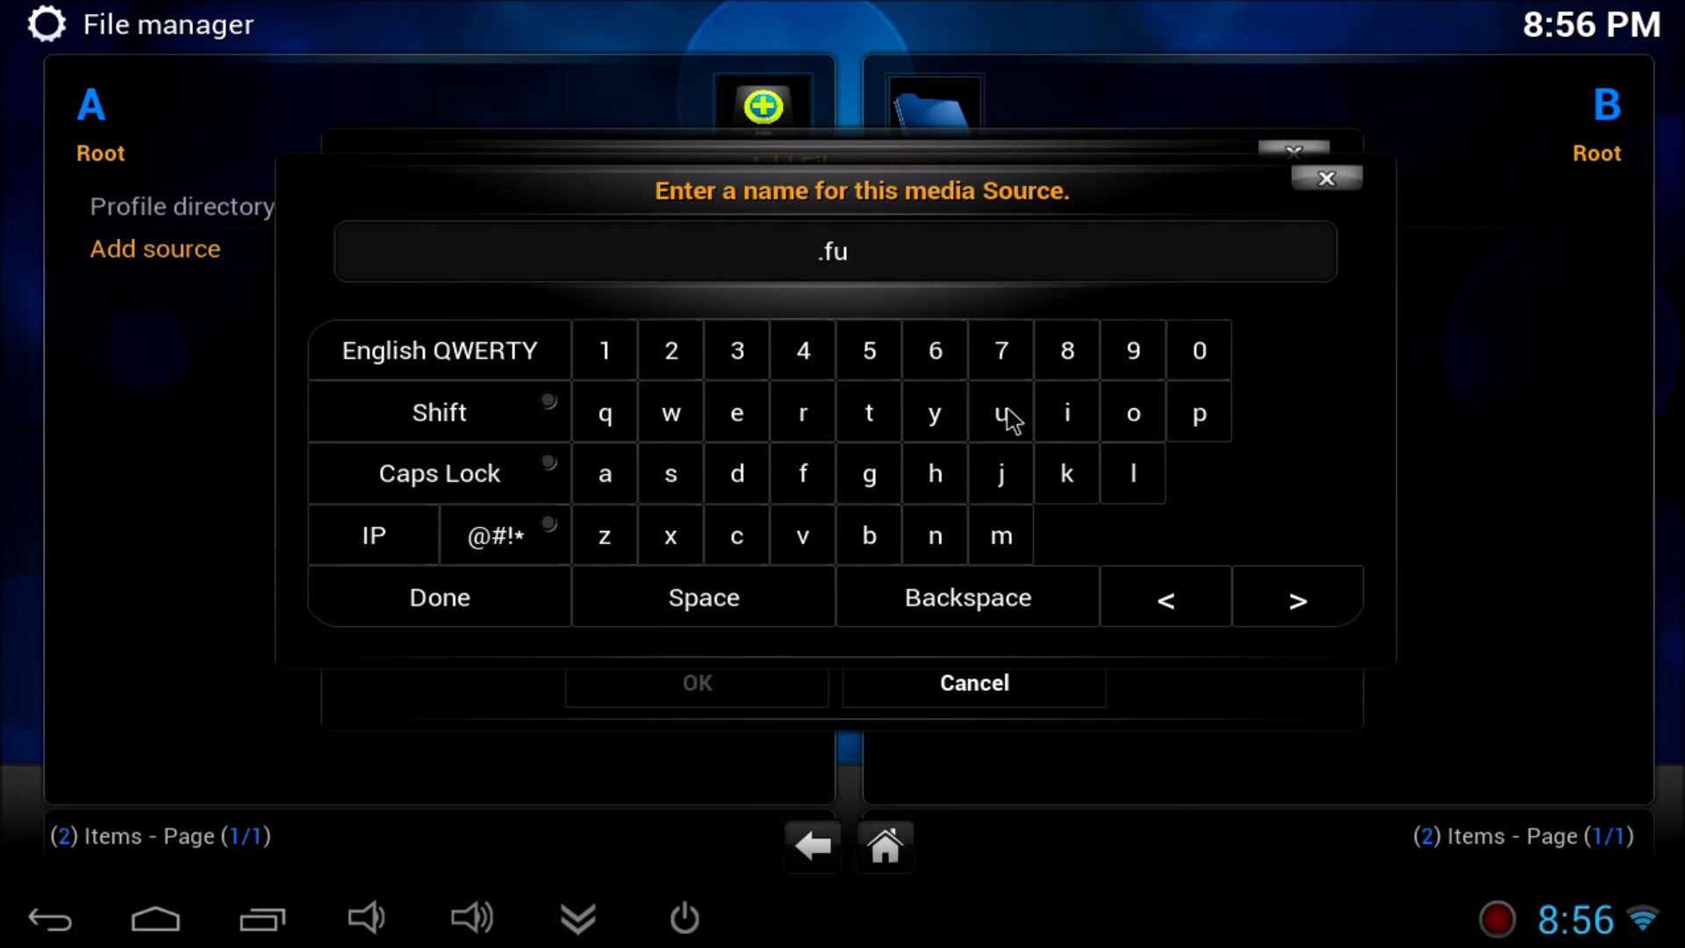
click(672, 478)
click(1126, 417)
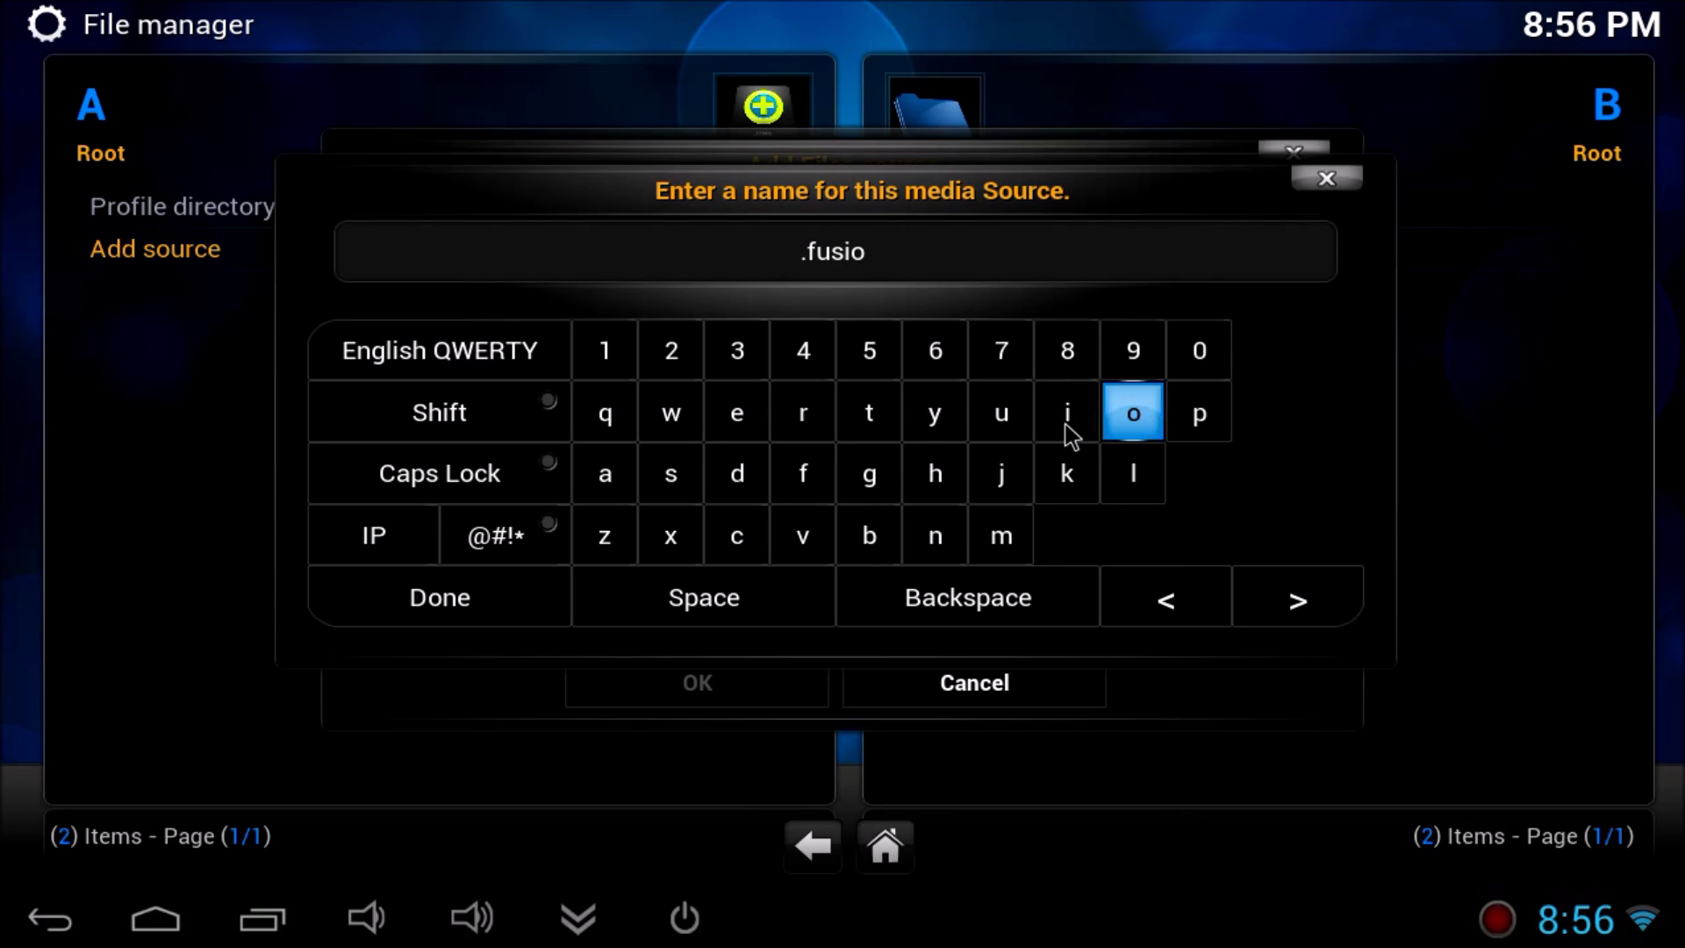
click(987, 553)
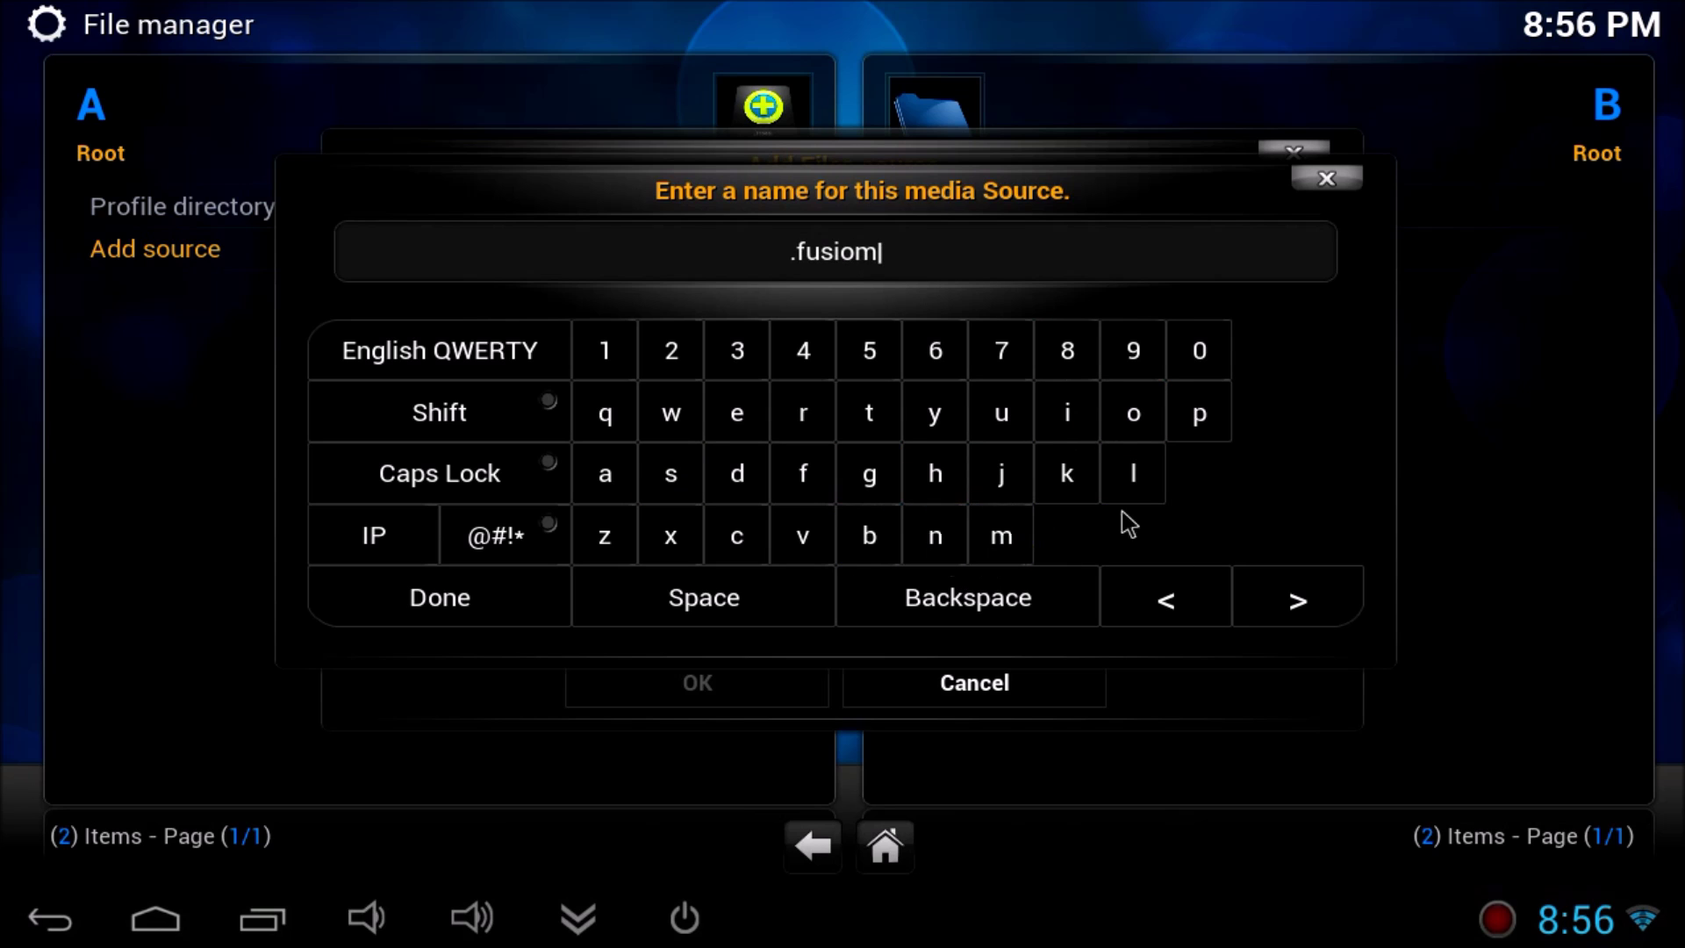
click(1040, 592)
click(926, 527)
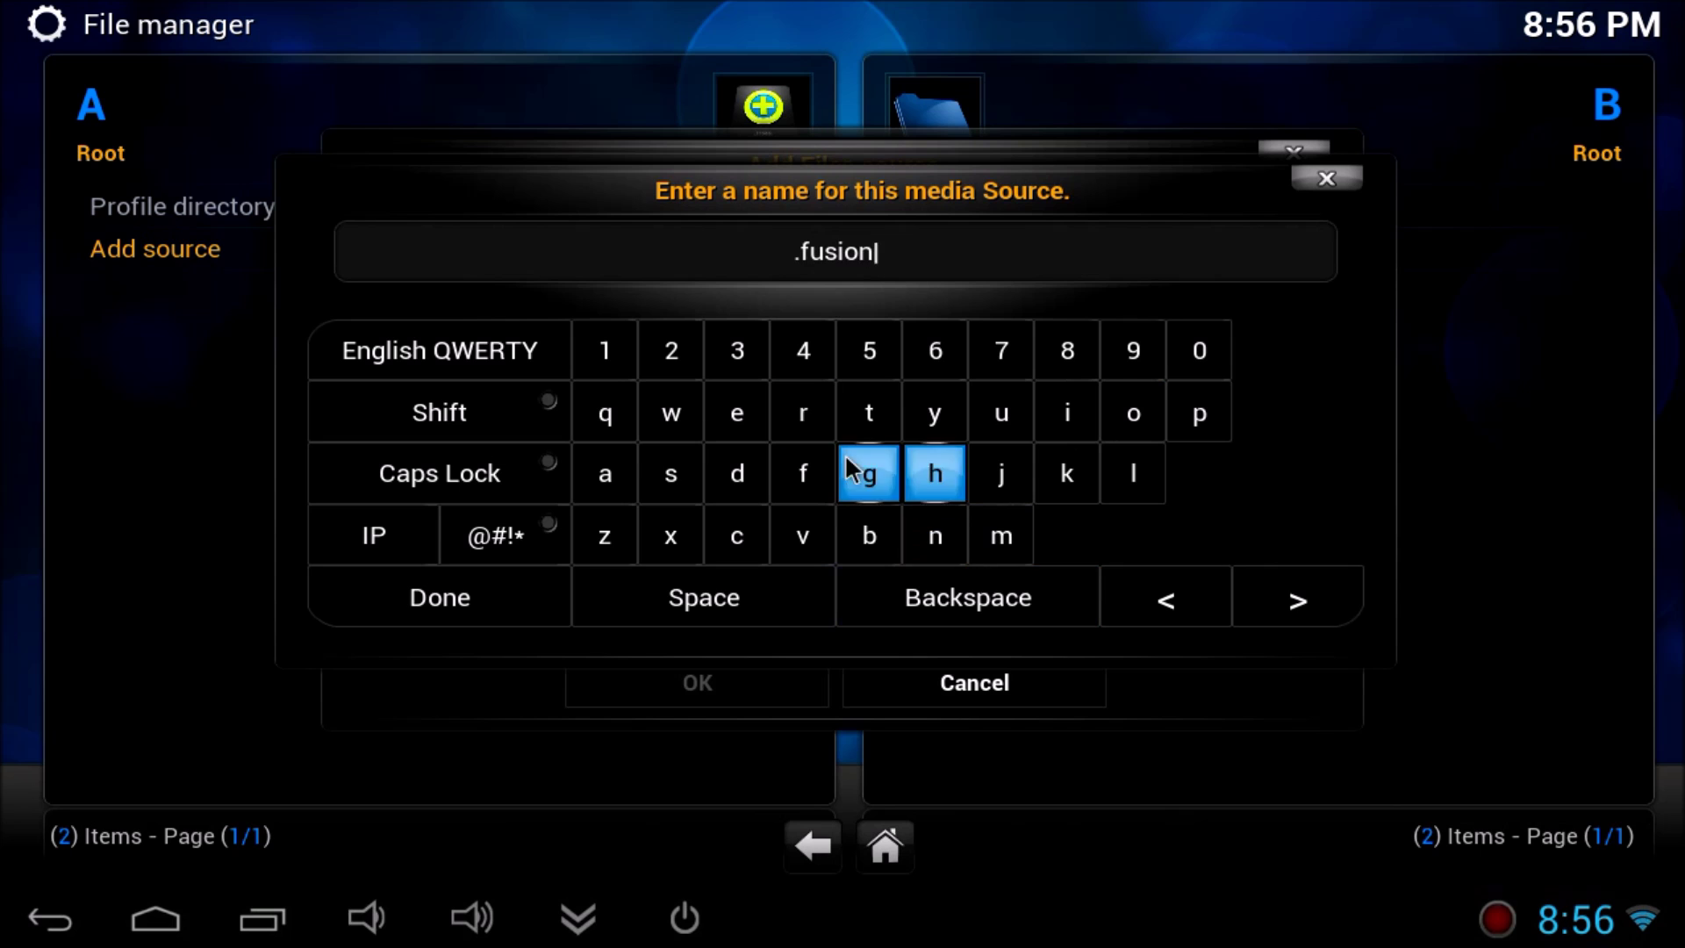
Confirm and save the .fusion source, then leave the file manager with Home.
click(504, 607)
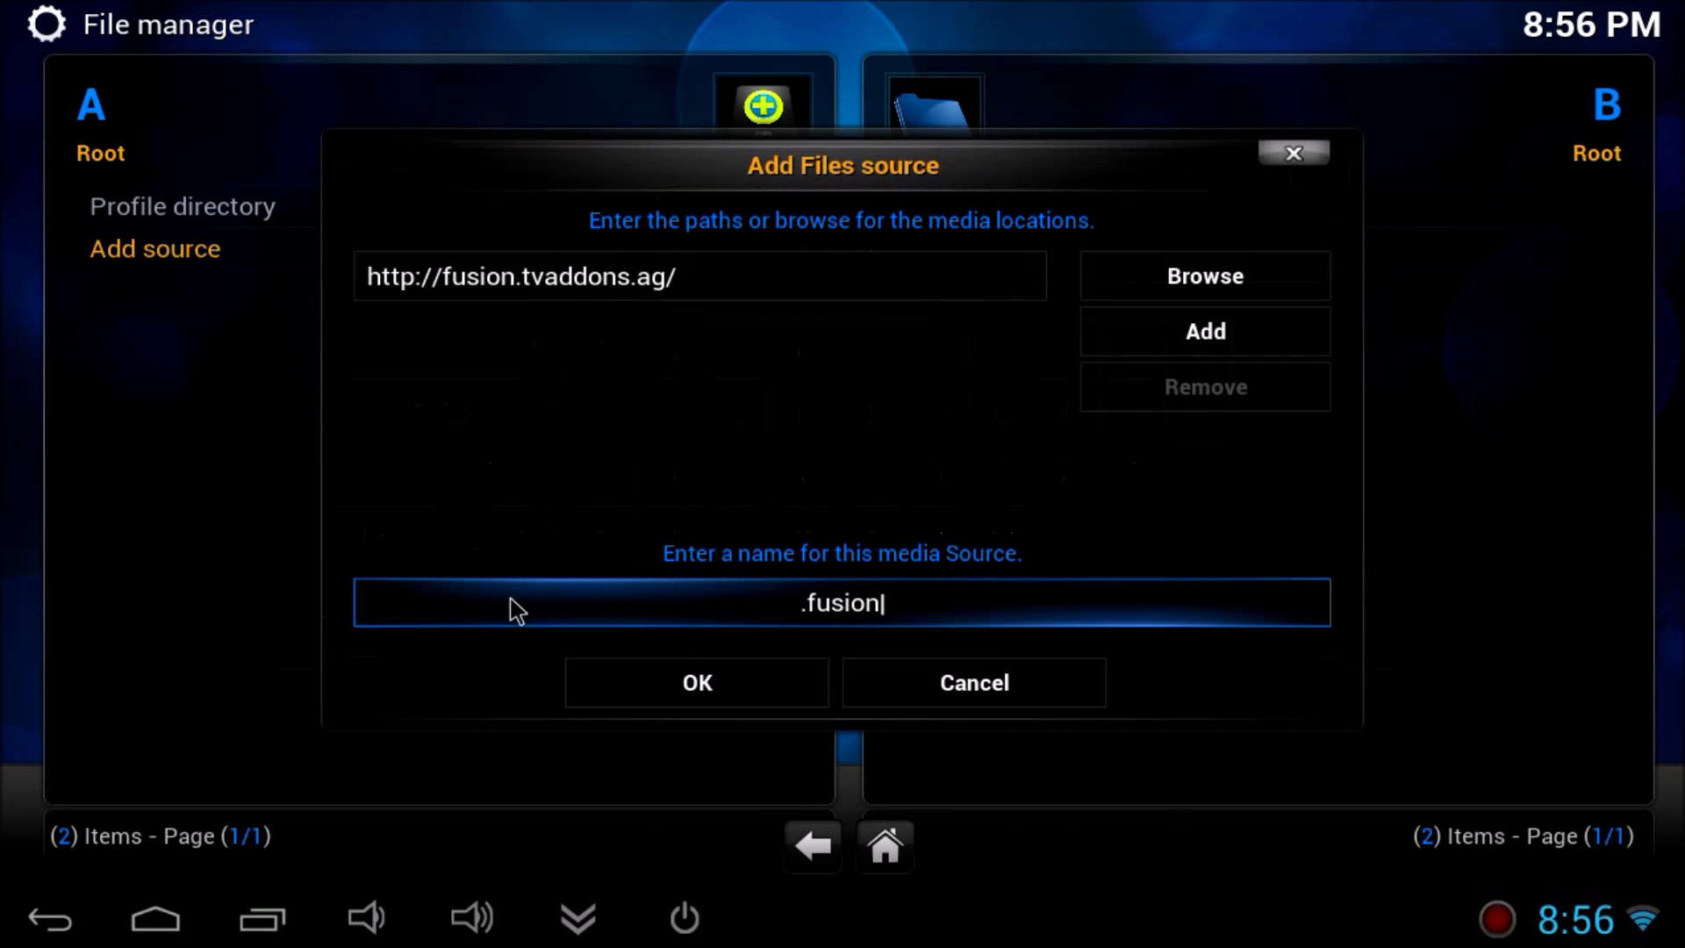
click(721, 682)
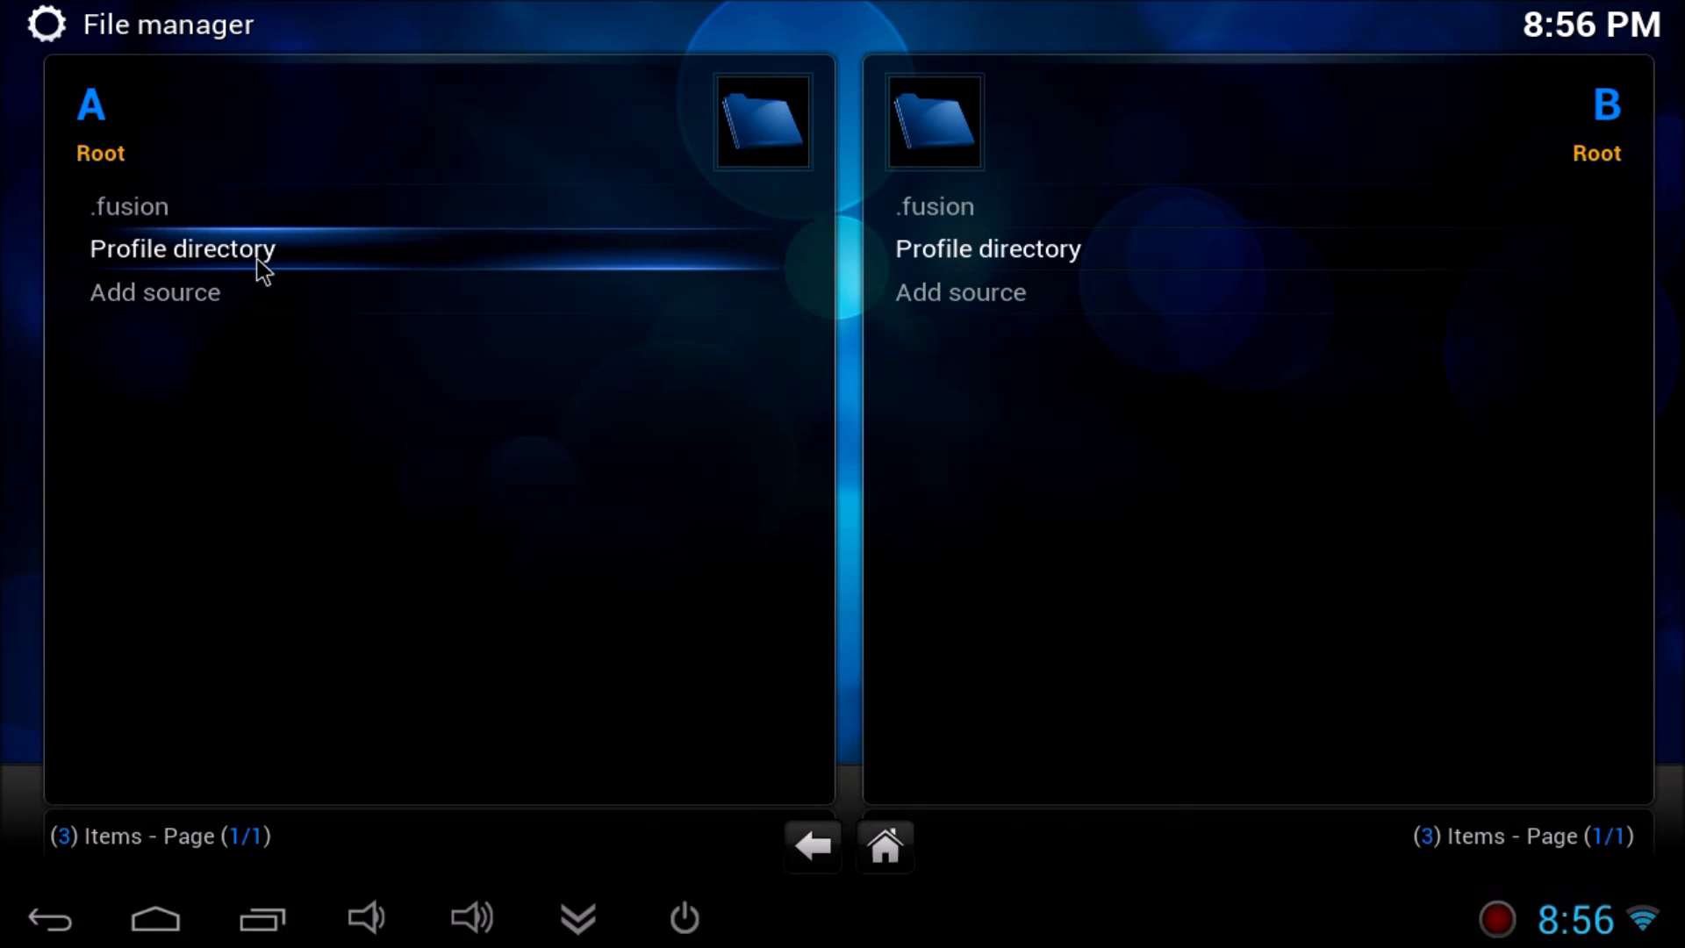
click(886, 850)
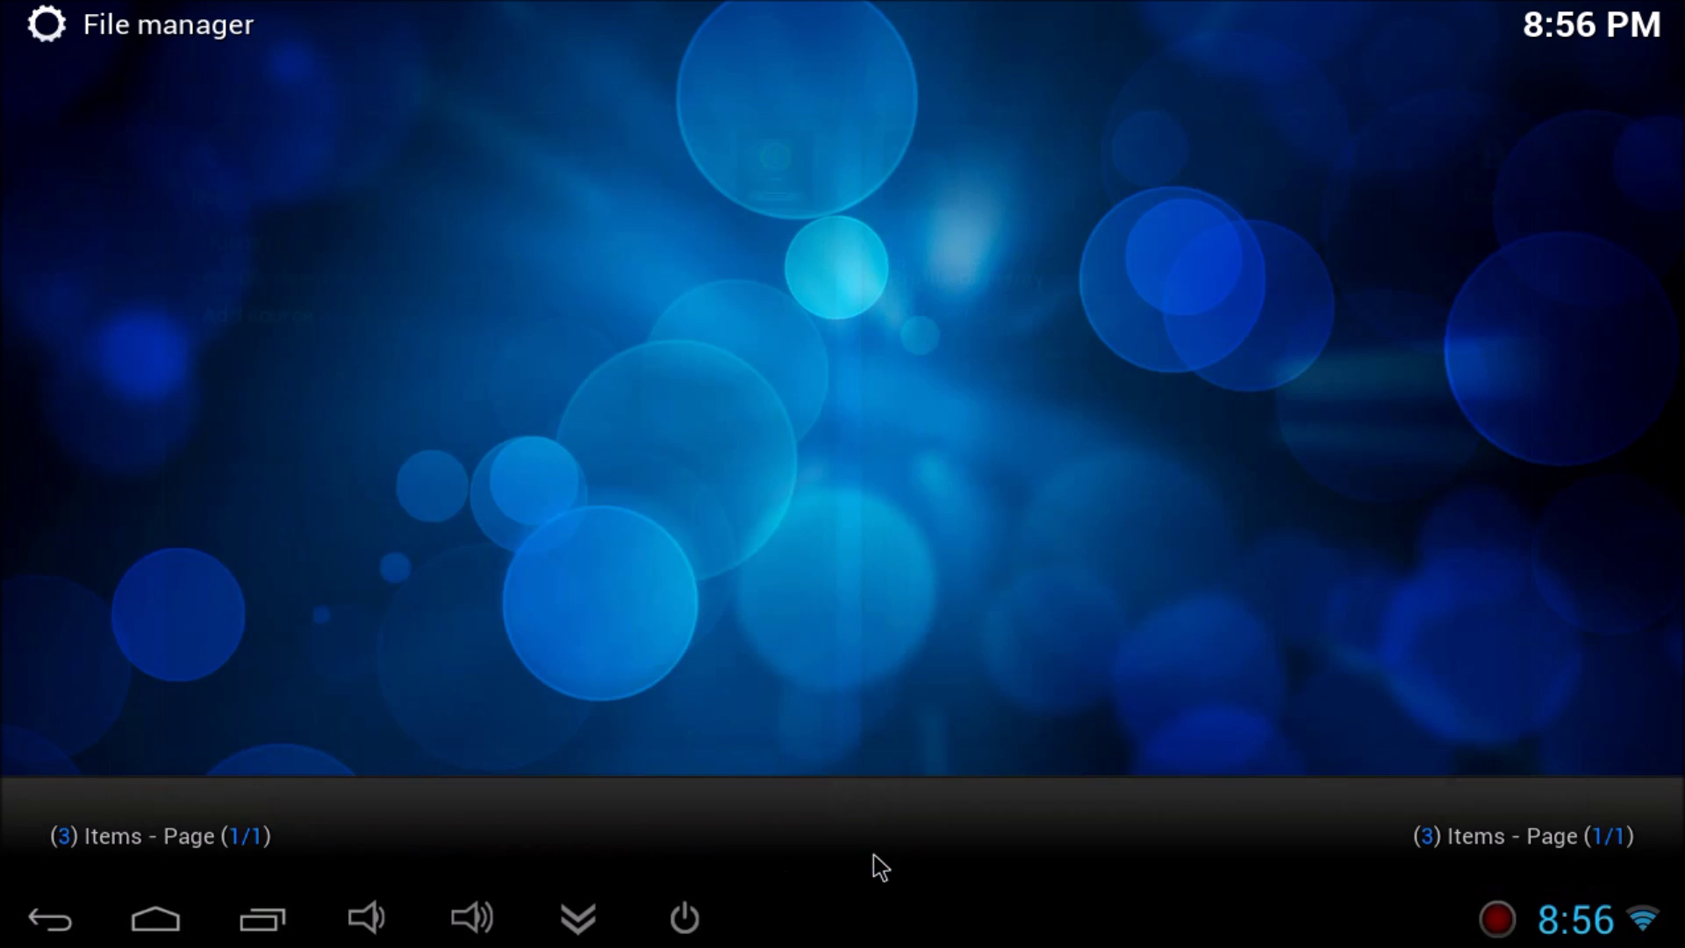
From Add-ons settings, install plugin.program.addoninstaller-1.2.0.zip from .fusion's start-here folder.
click(1301, 553)
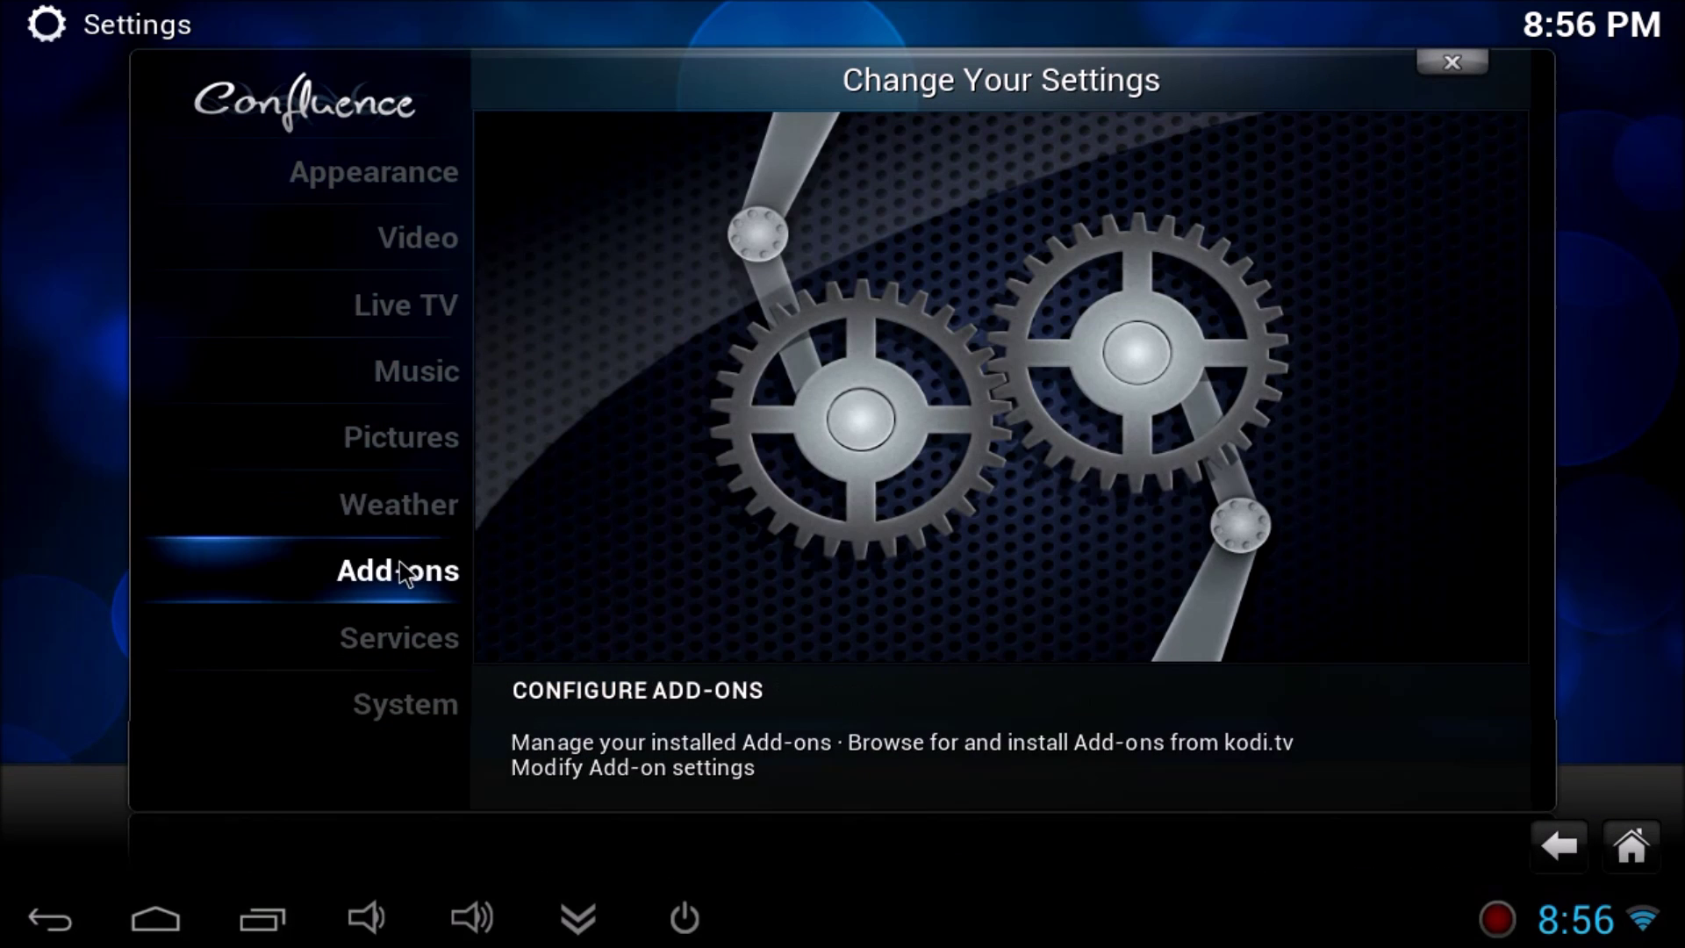
click(400, 567)
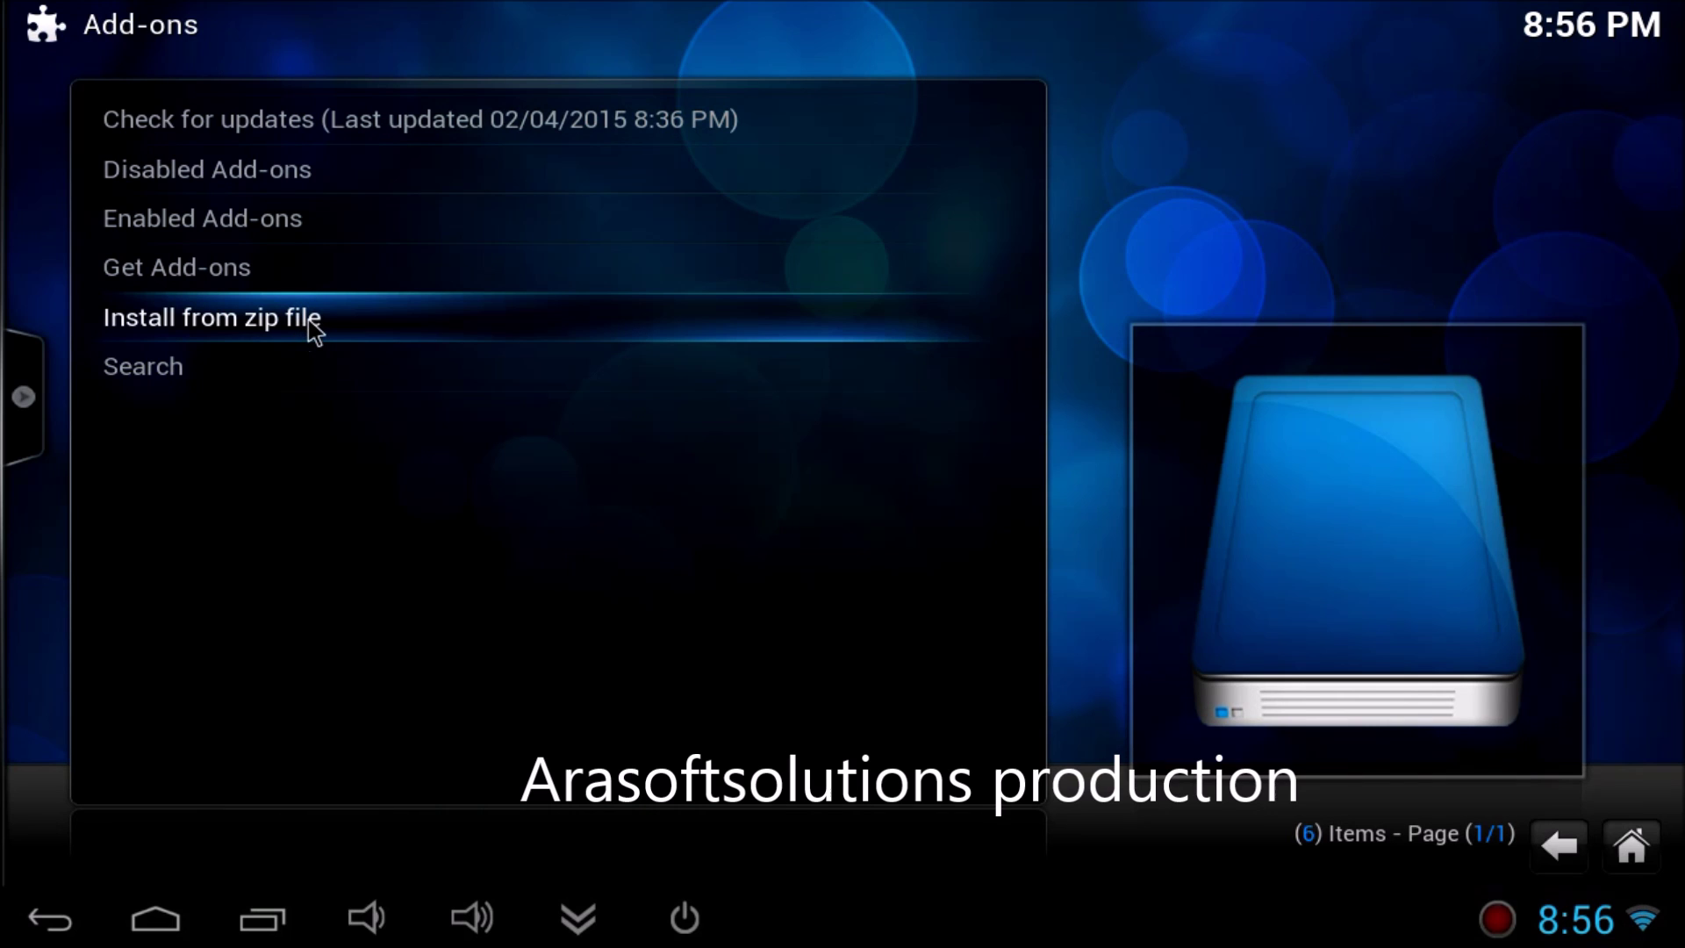
click(314, 330)
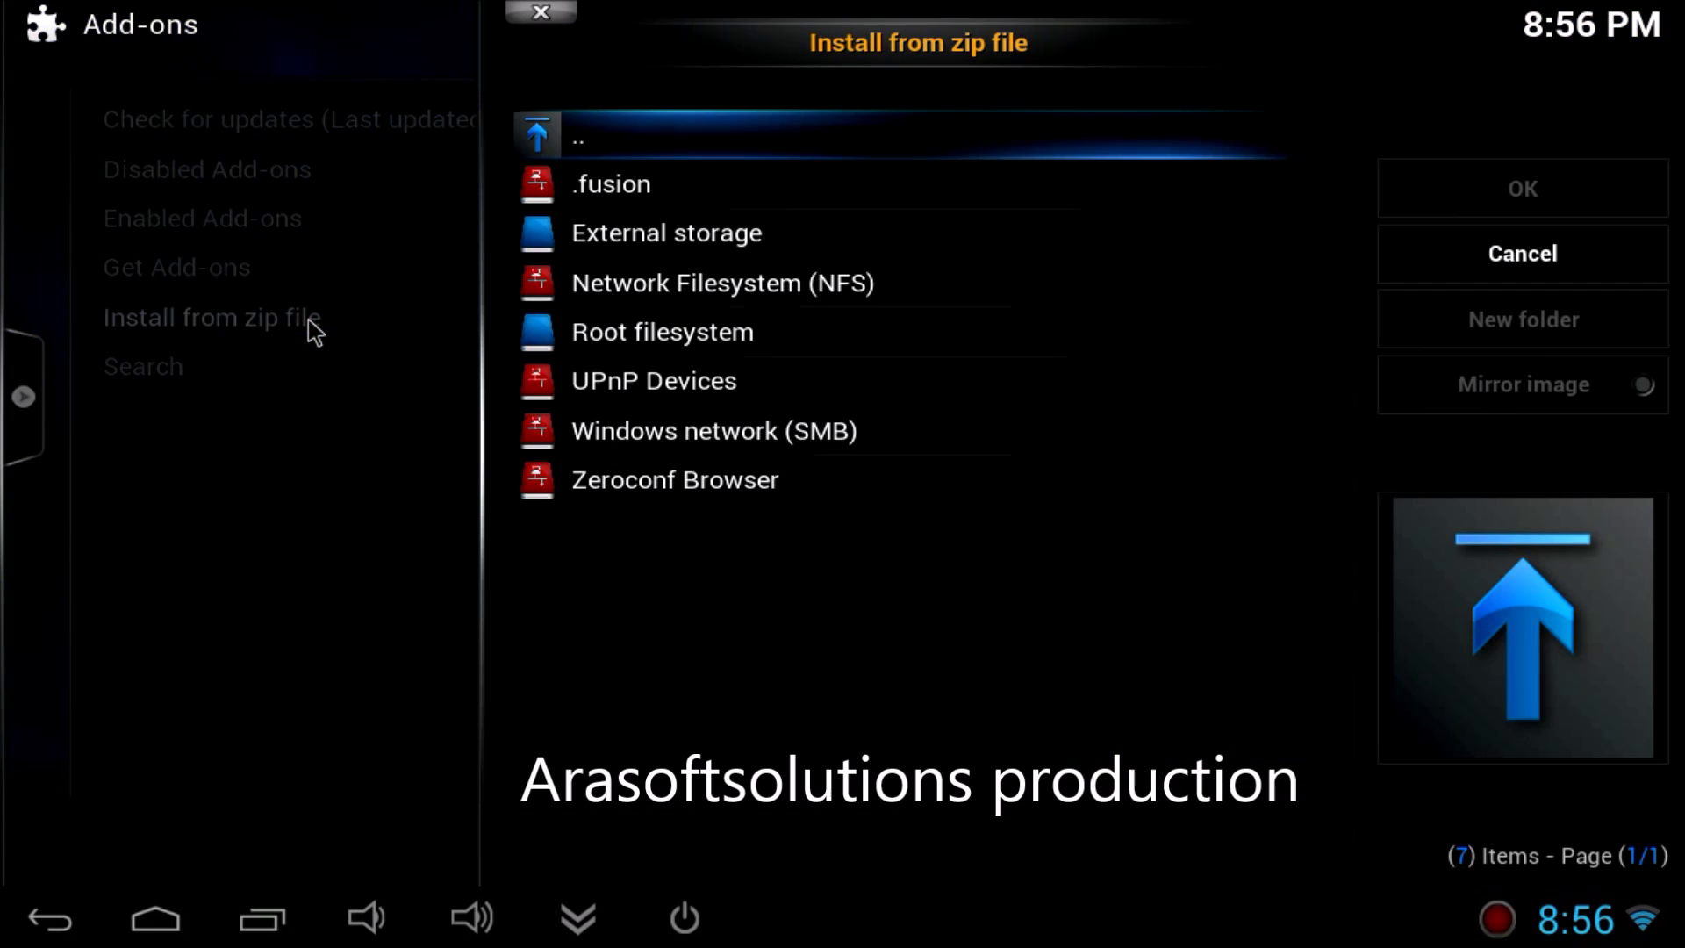
click(663, 189)
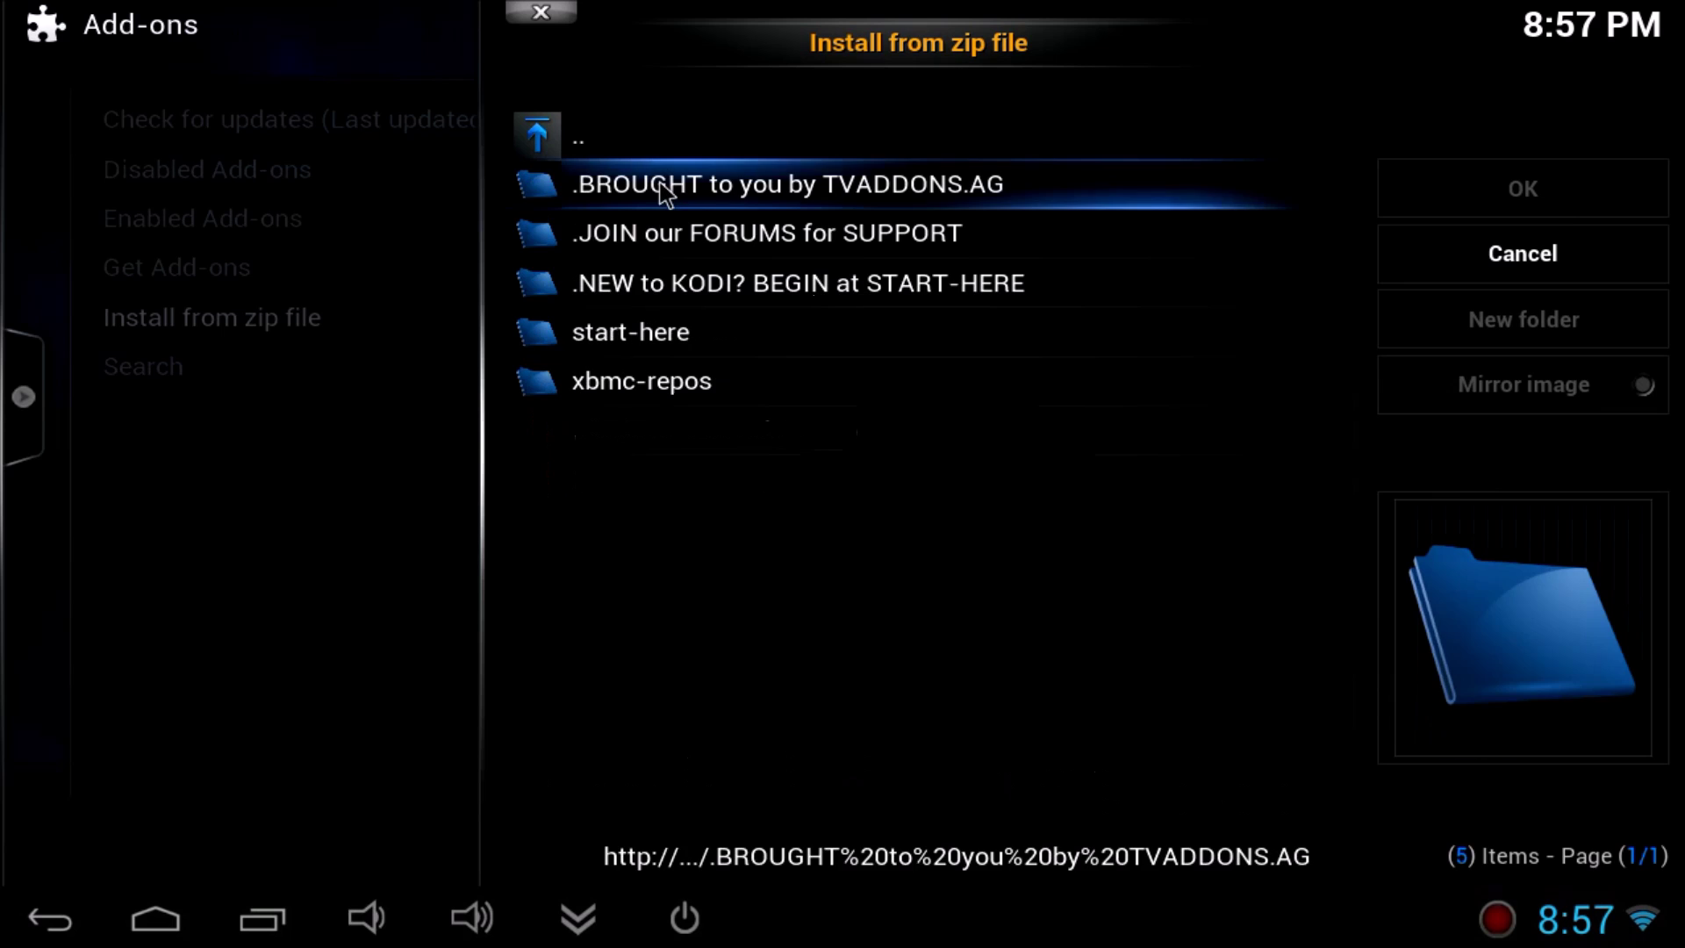
click(707, 343)
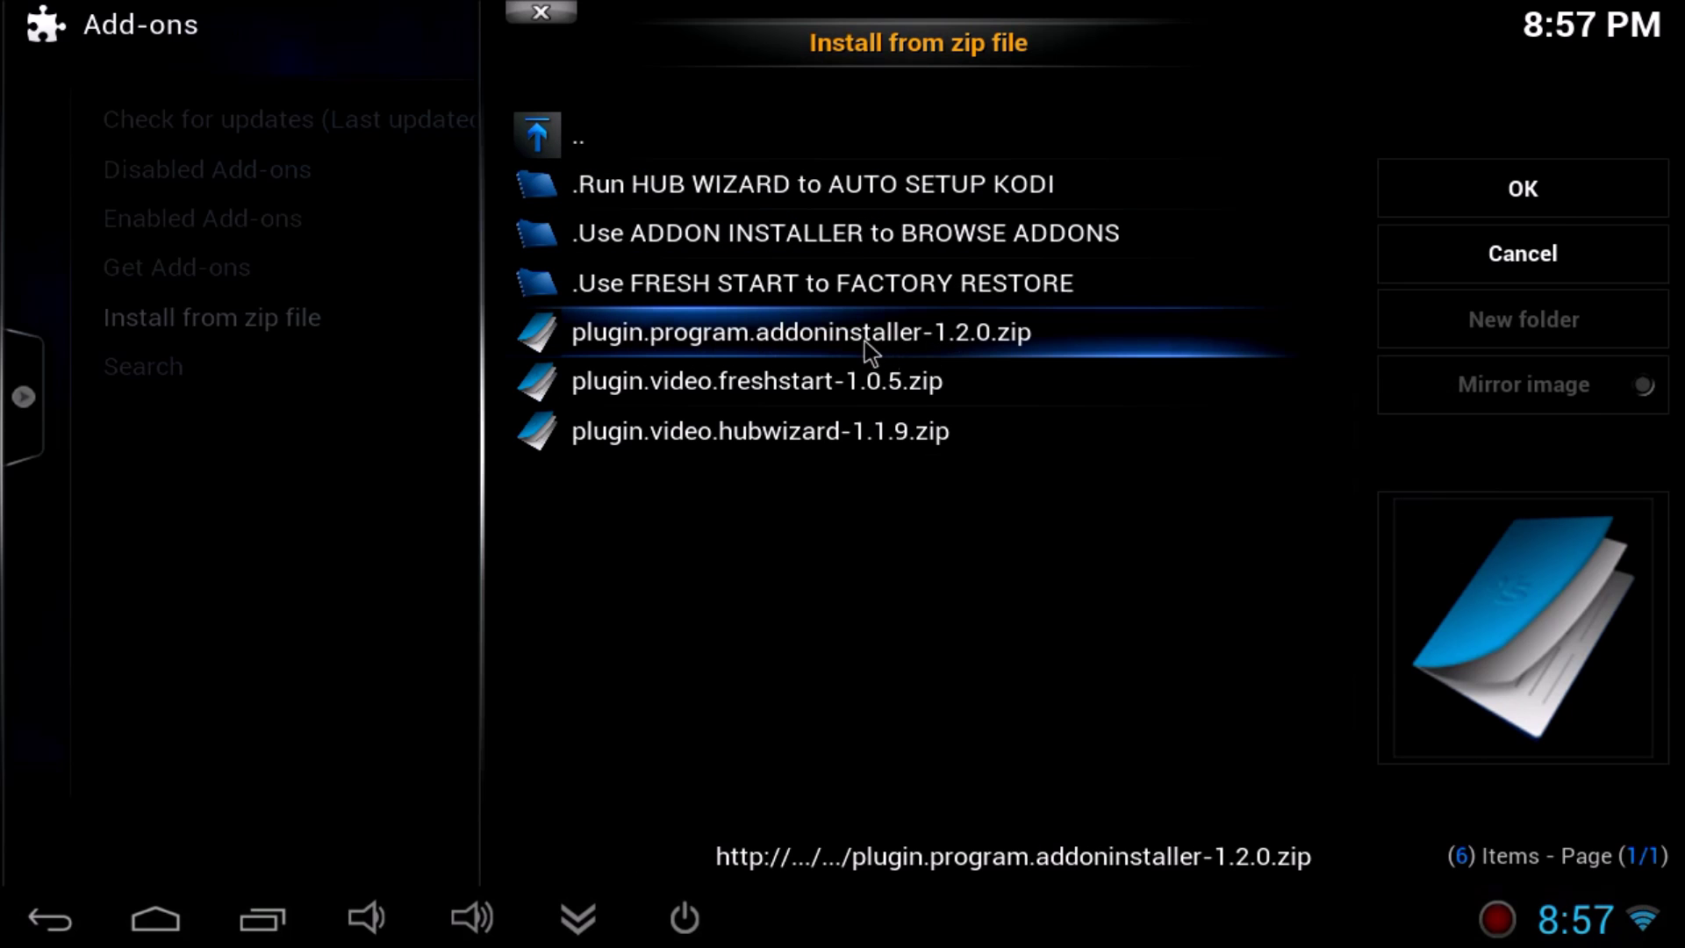
click(918, 350)
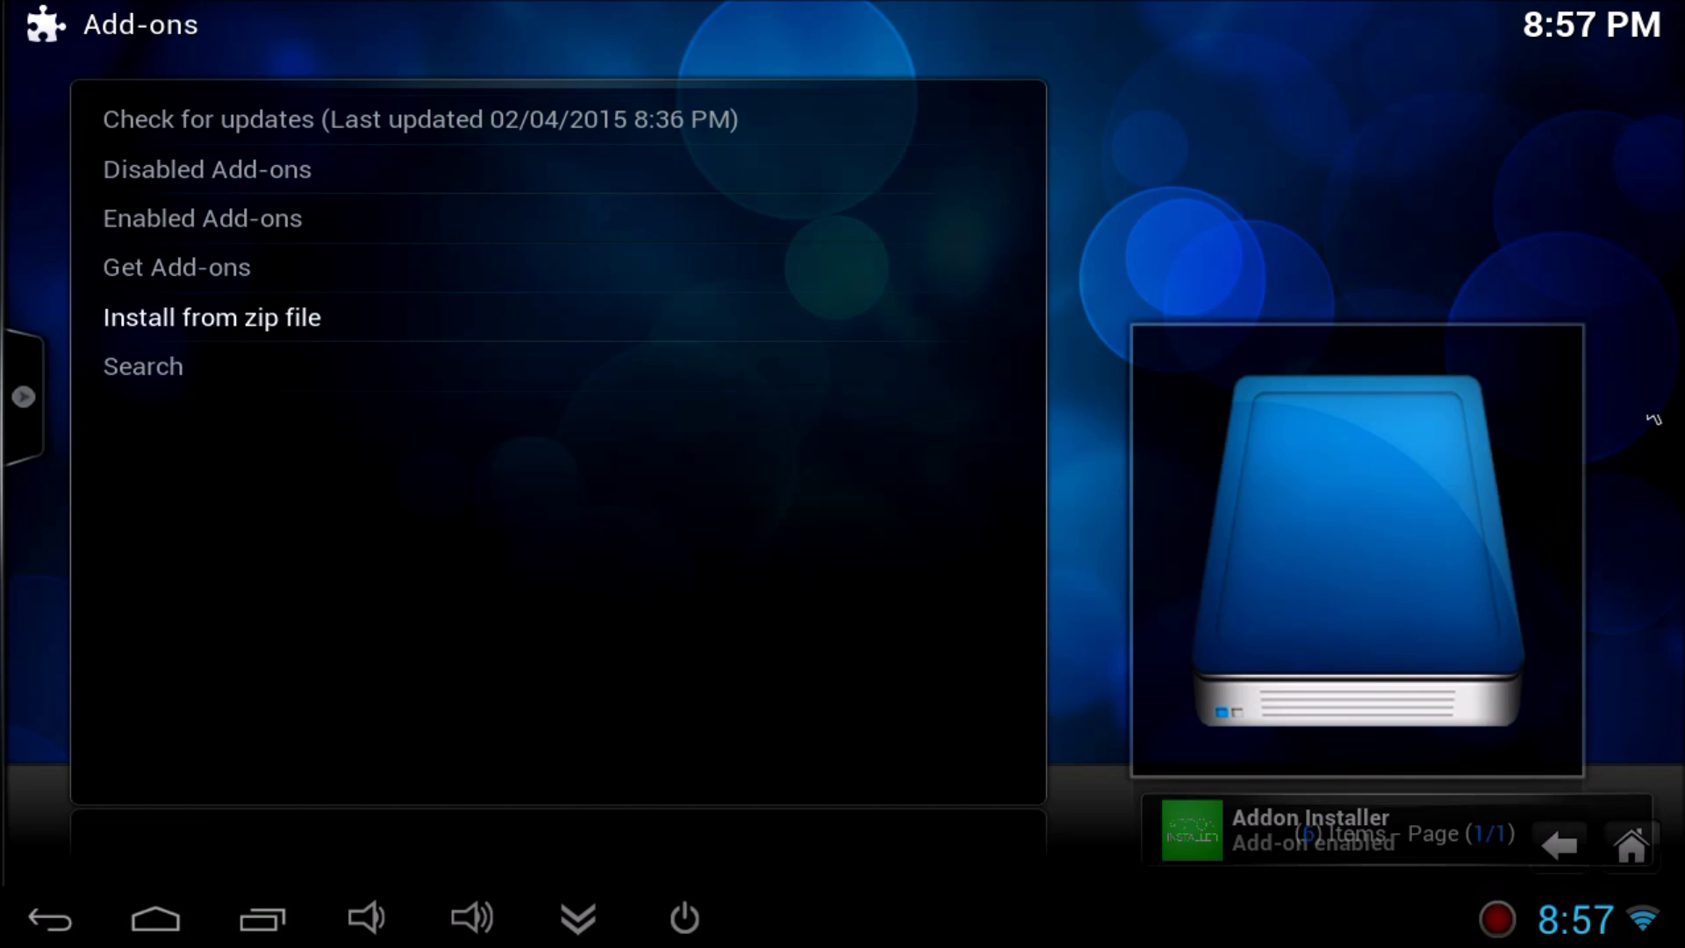
Go Home and launch Addon Installer from Programs > Program Add-ons.
click(1632, 850)
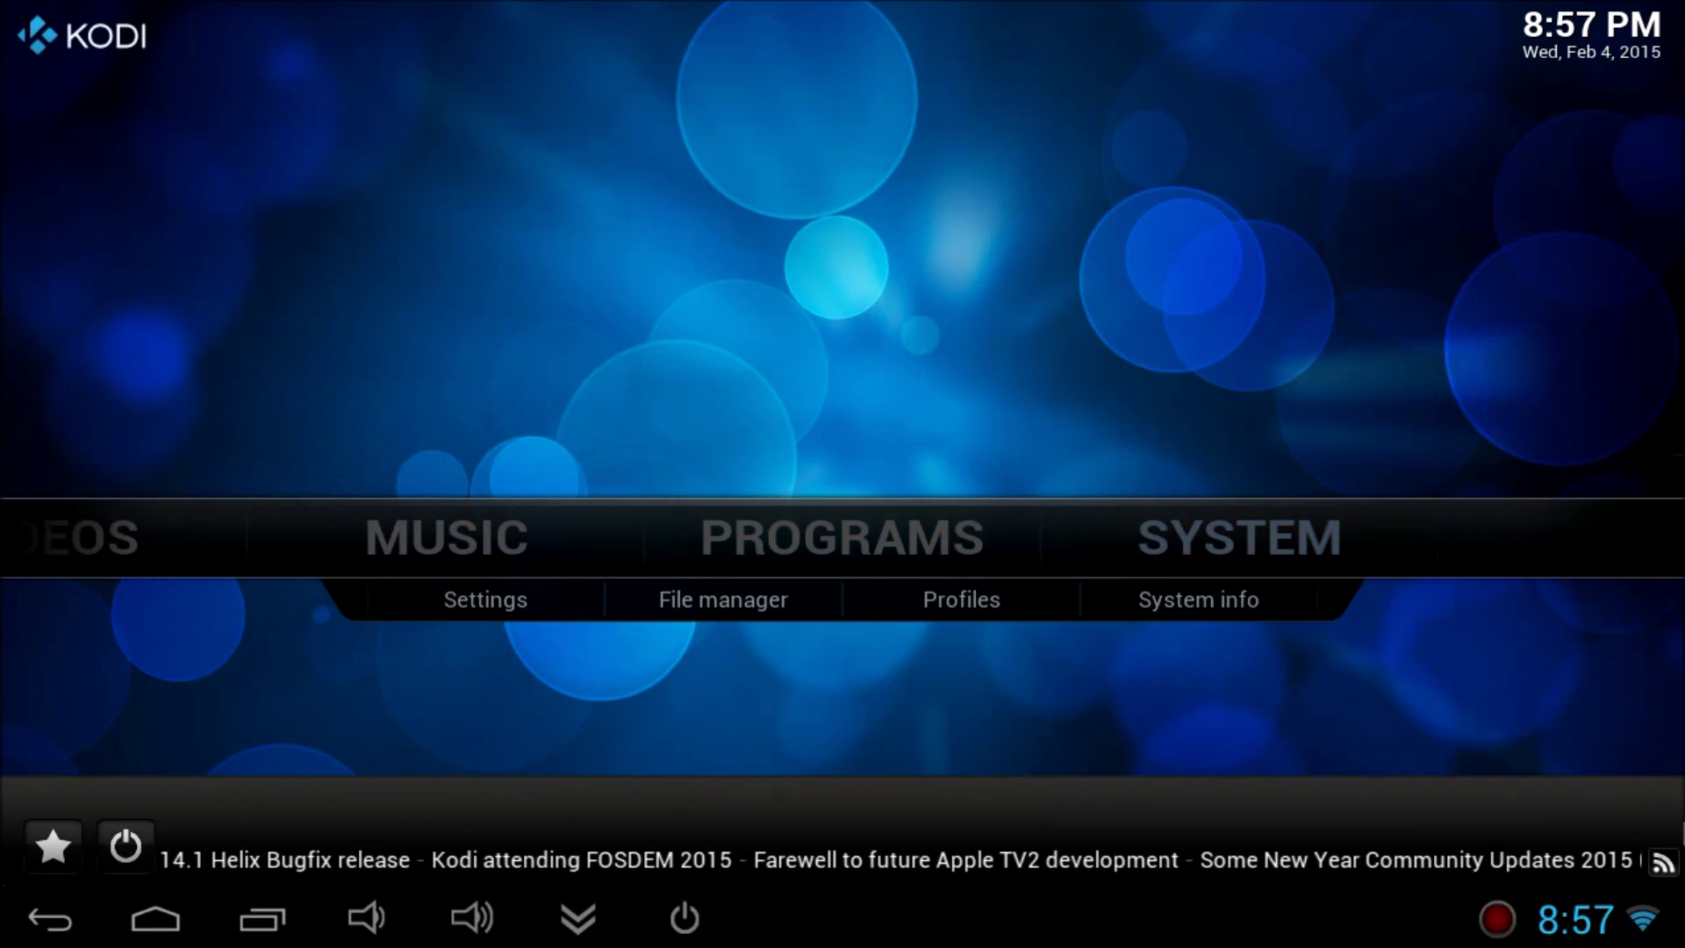
click(866, 540)
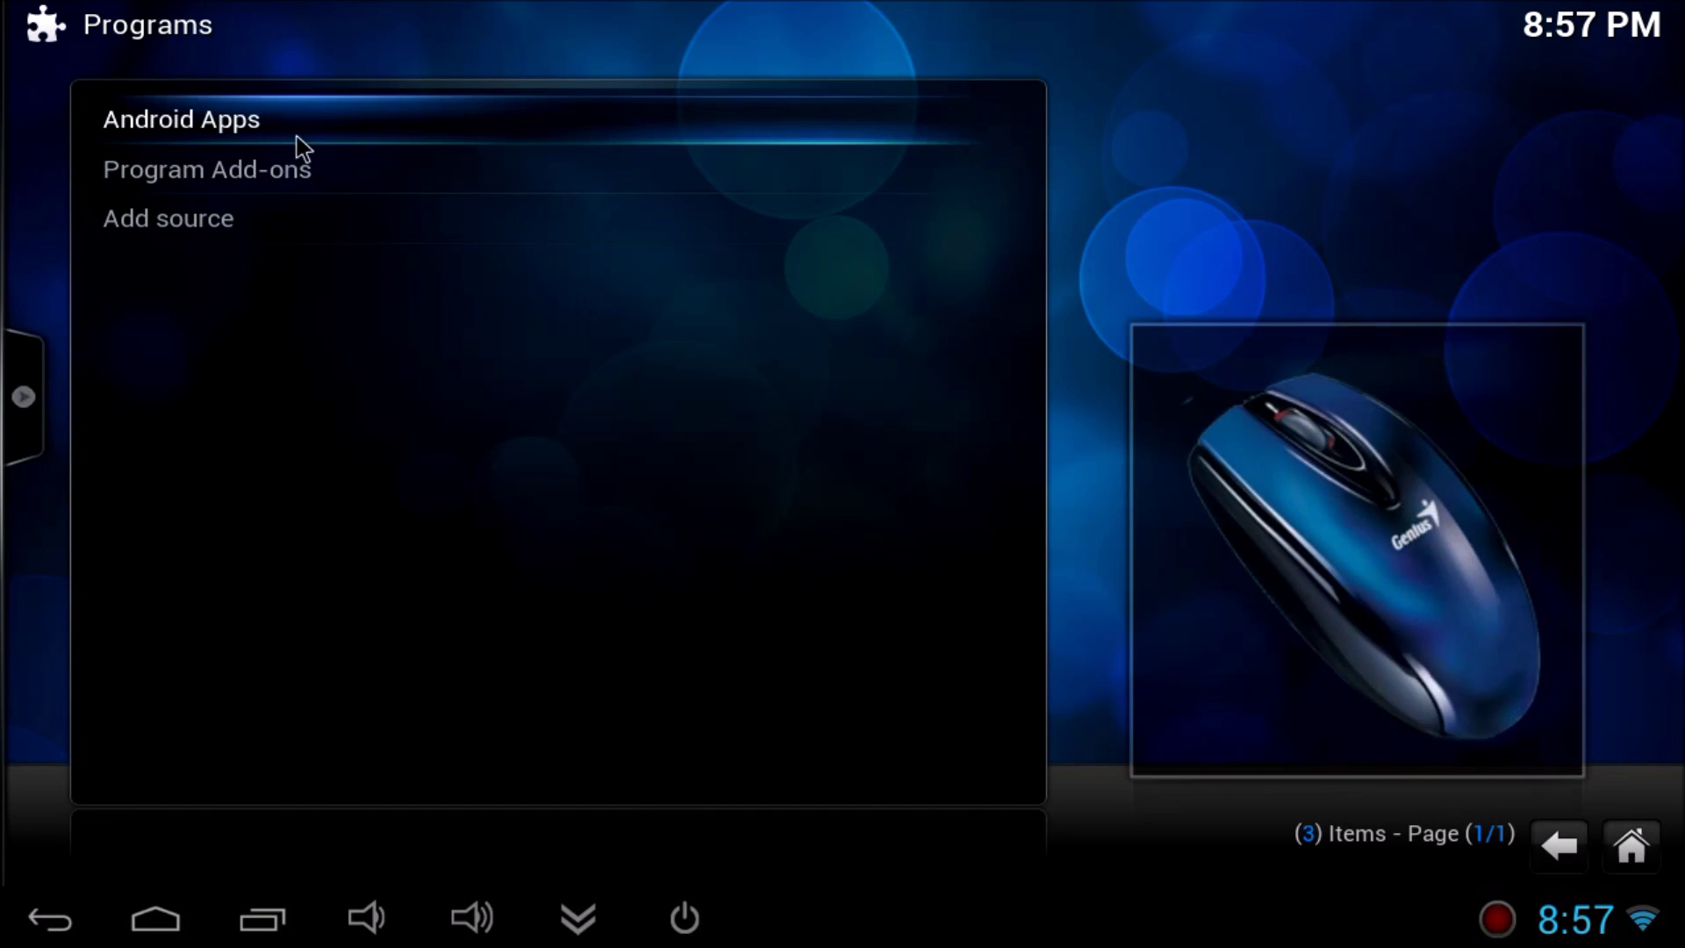
click(275, 177)
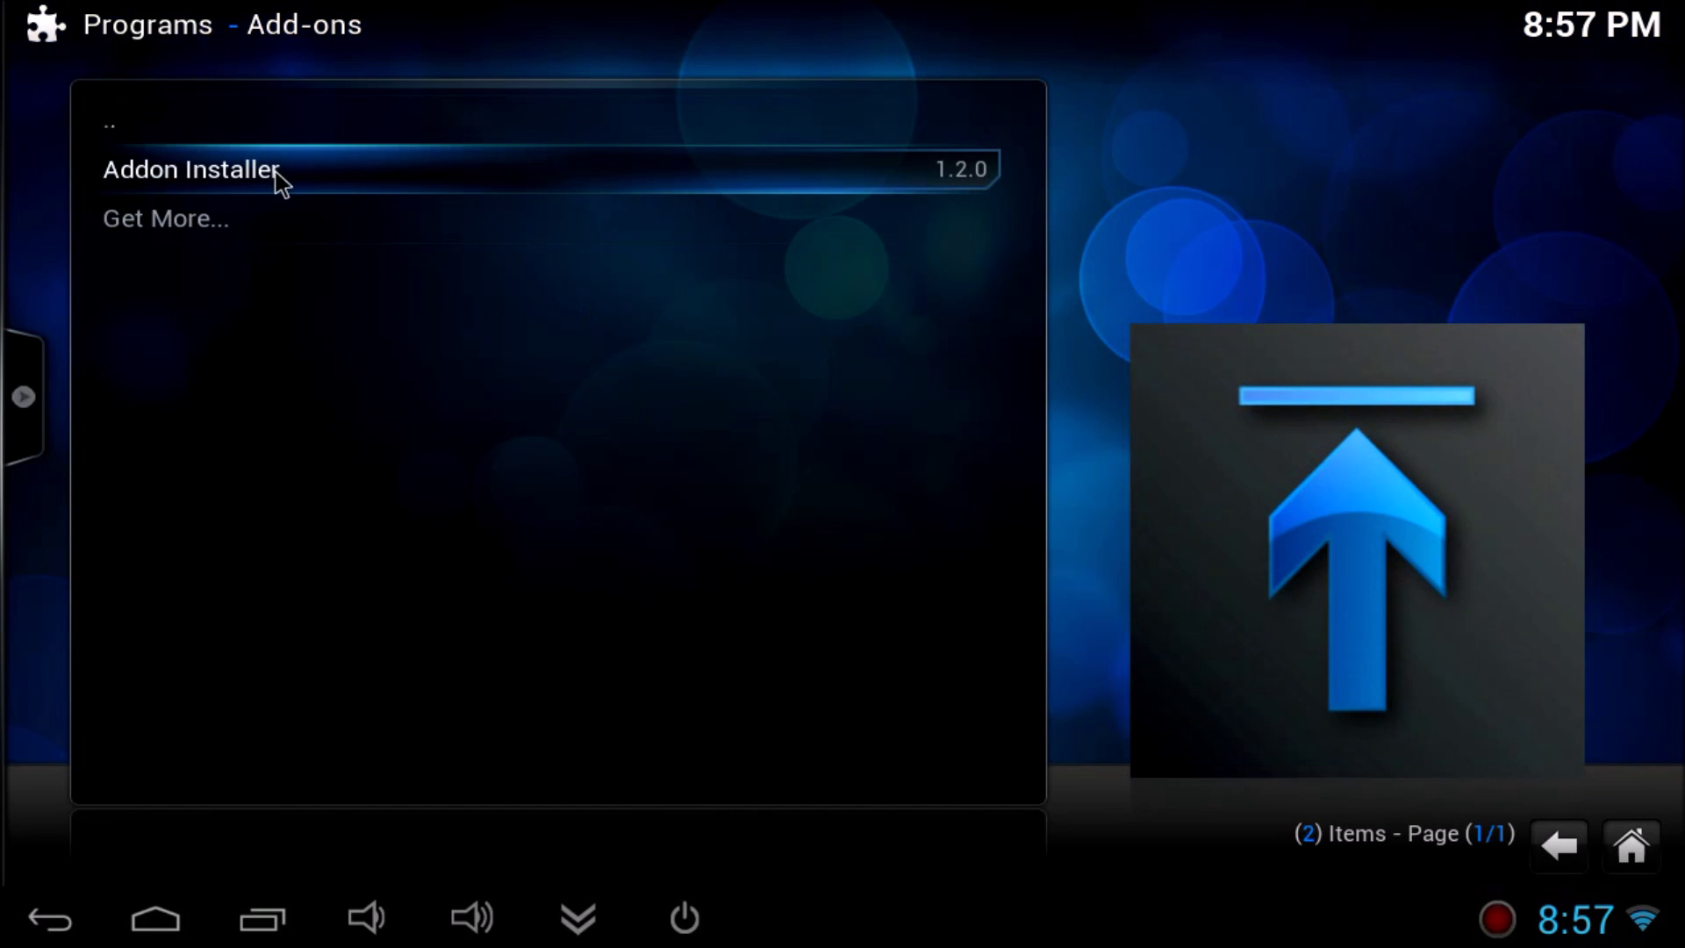
click(276, 177)
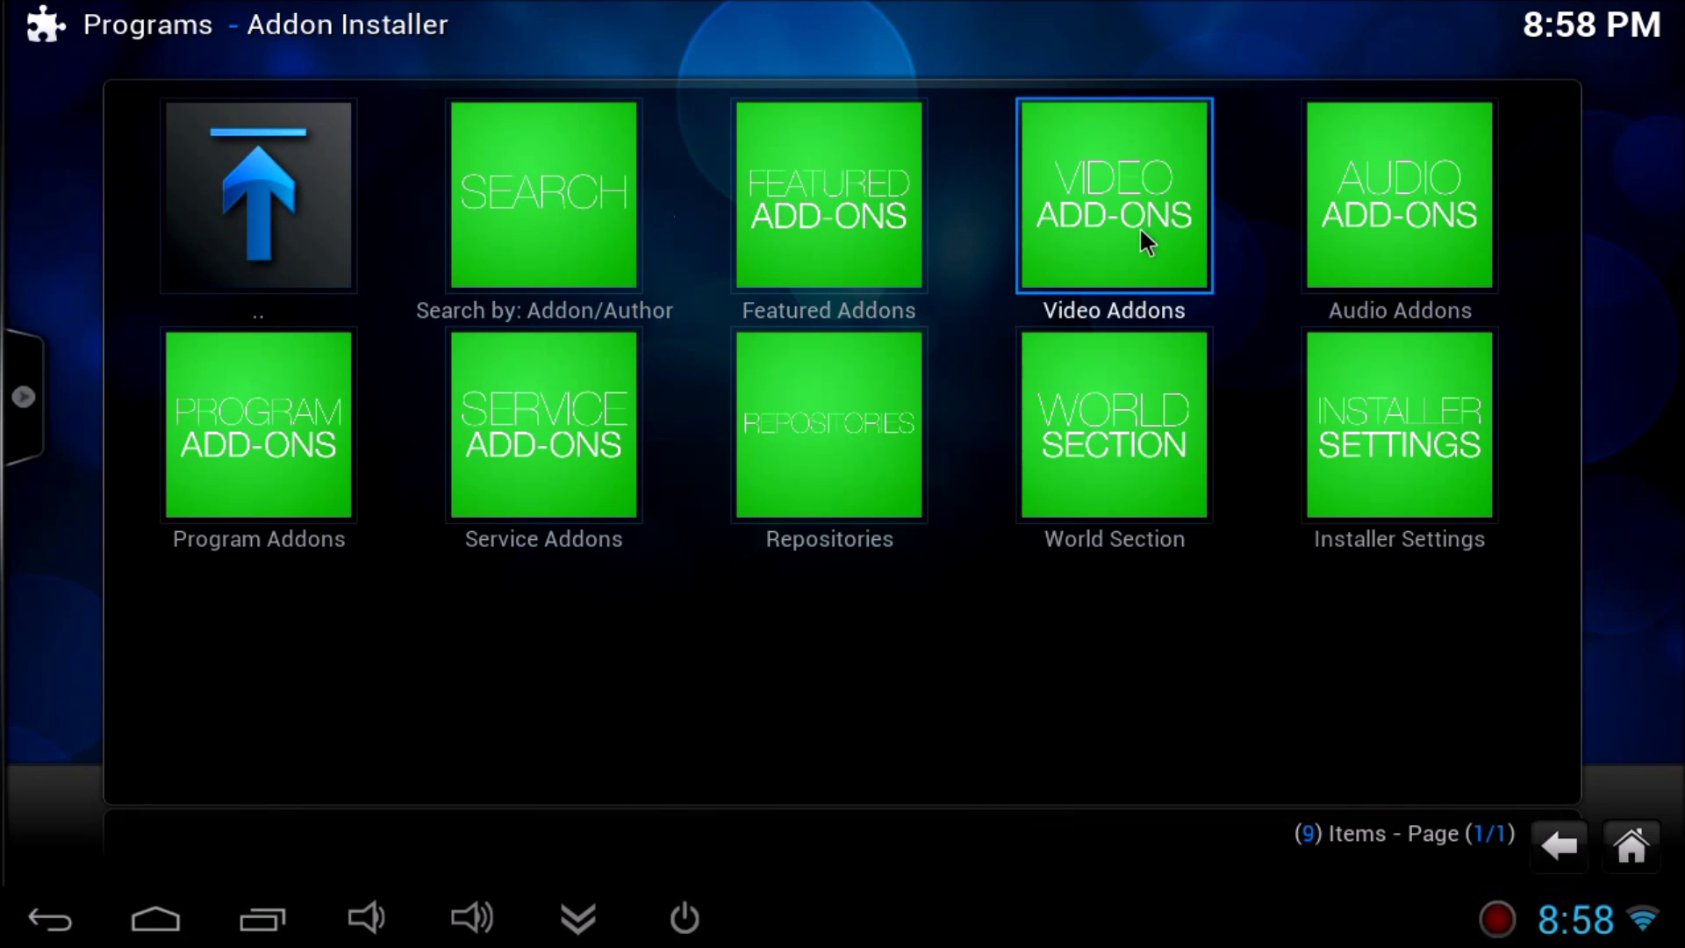
Page through Video Addons to the Phoenix tile and choose Install Phoenix (v1.3.5).
click(1137, 204)
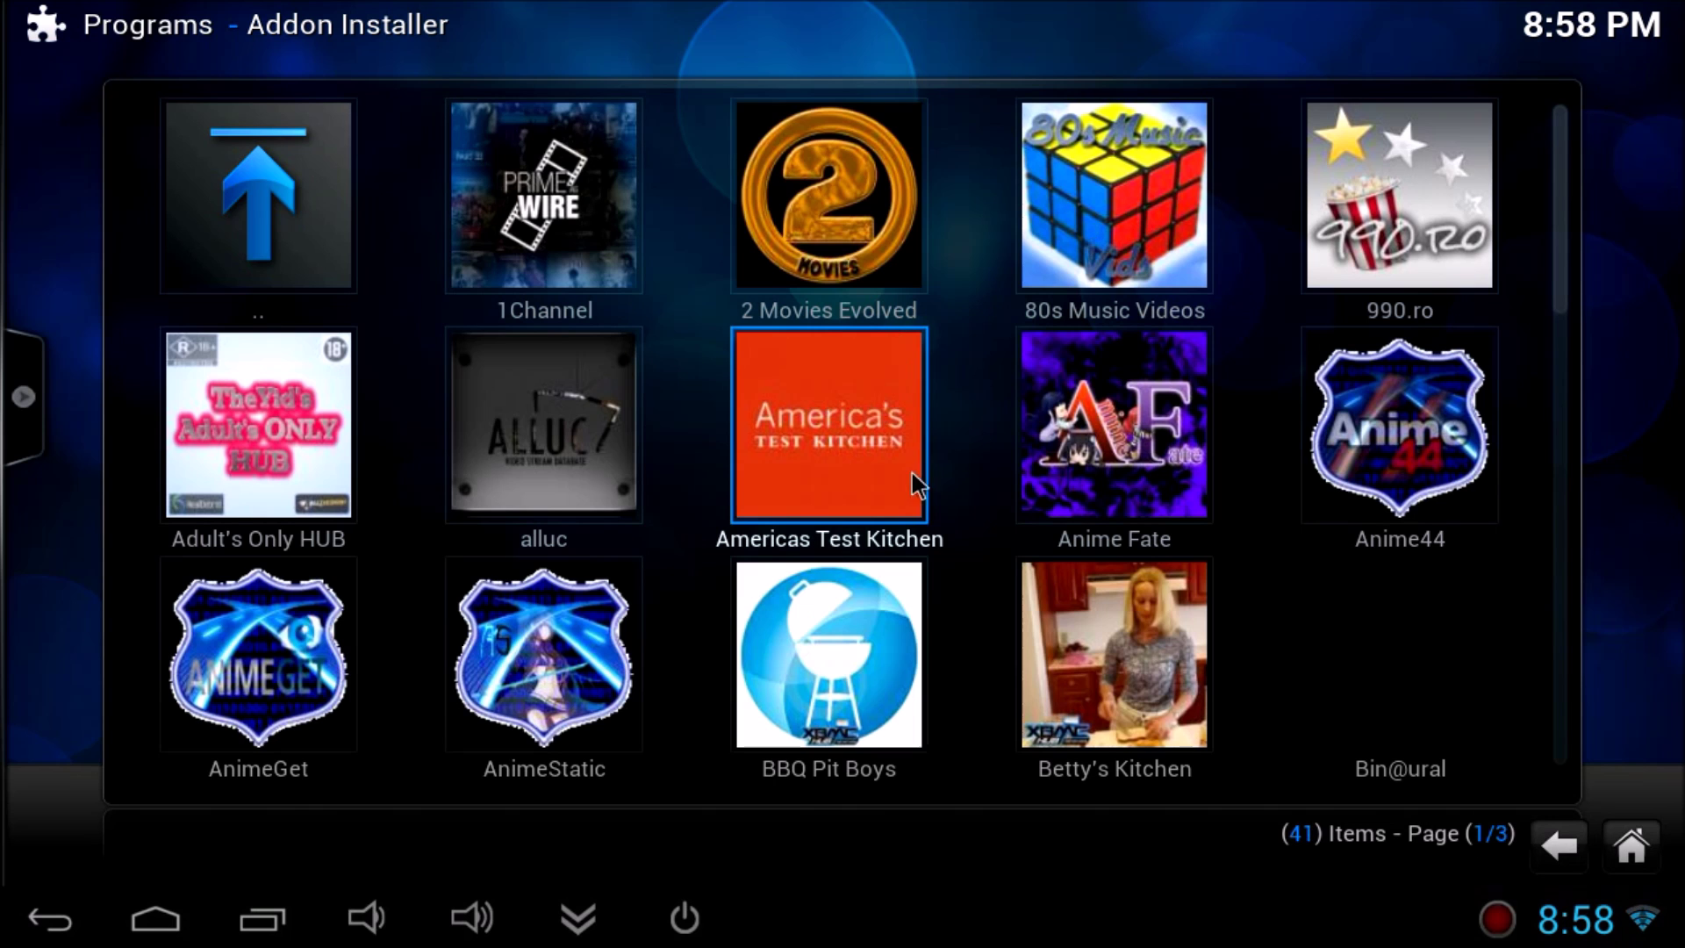
scroll(868, 551, down, 3)
scroll(868, 551, down, 2)
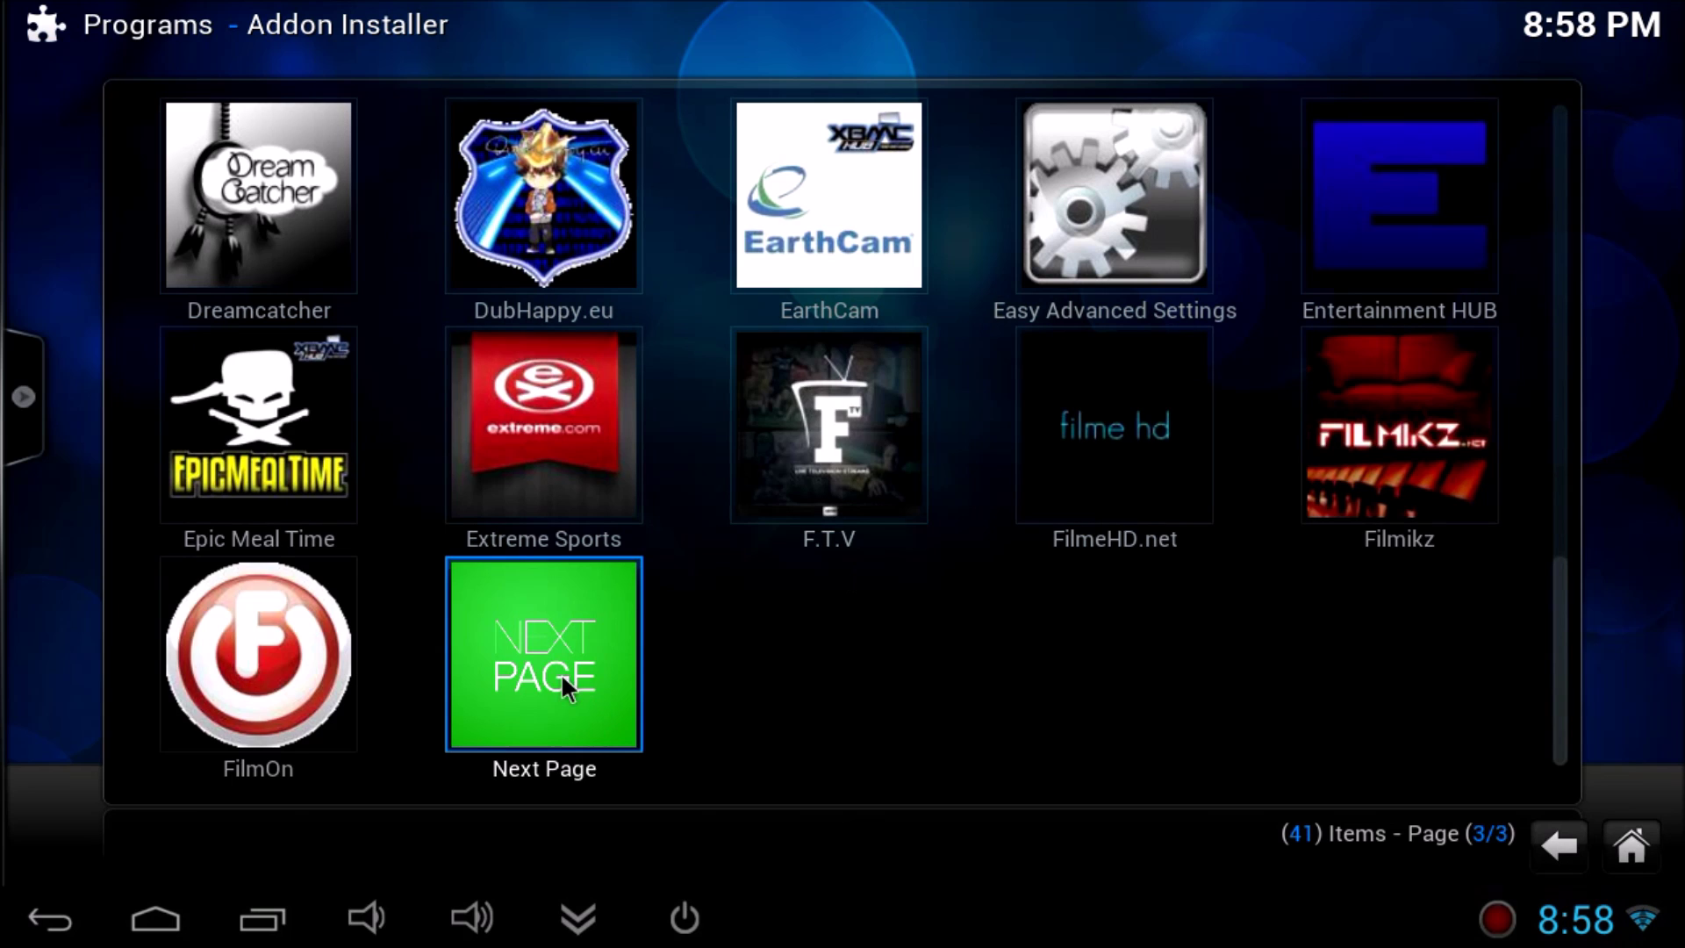
click(560, 664)
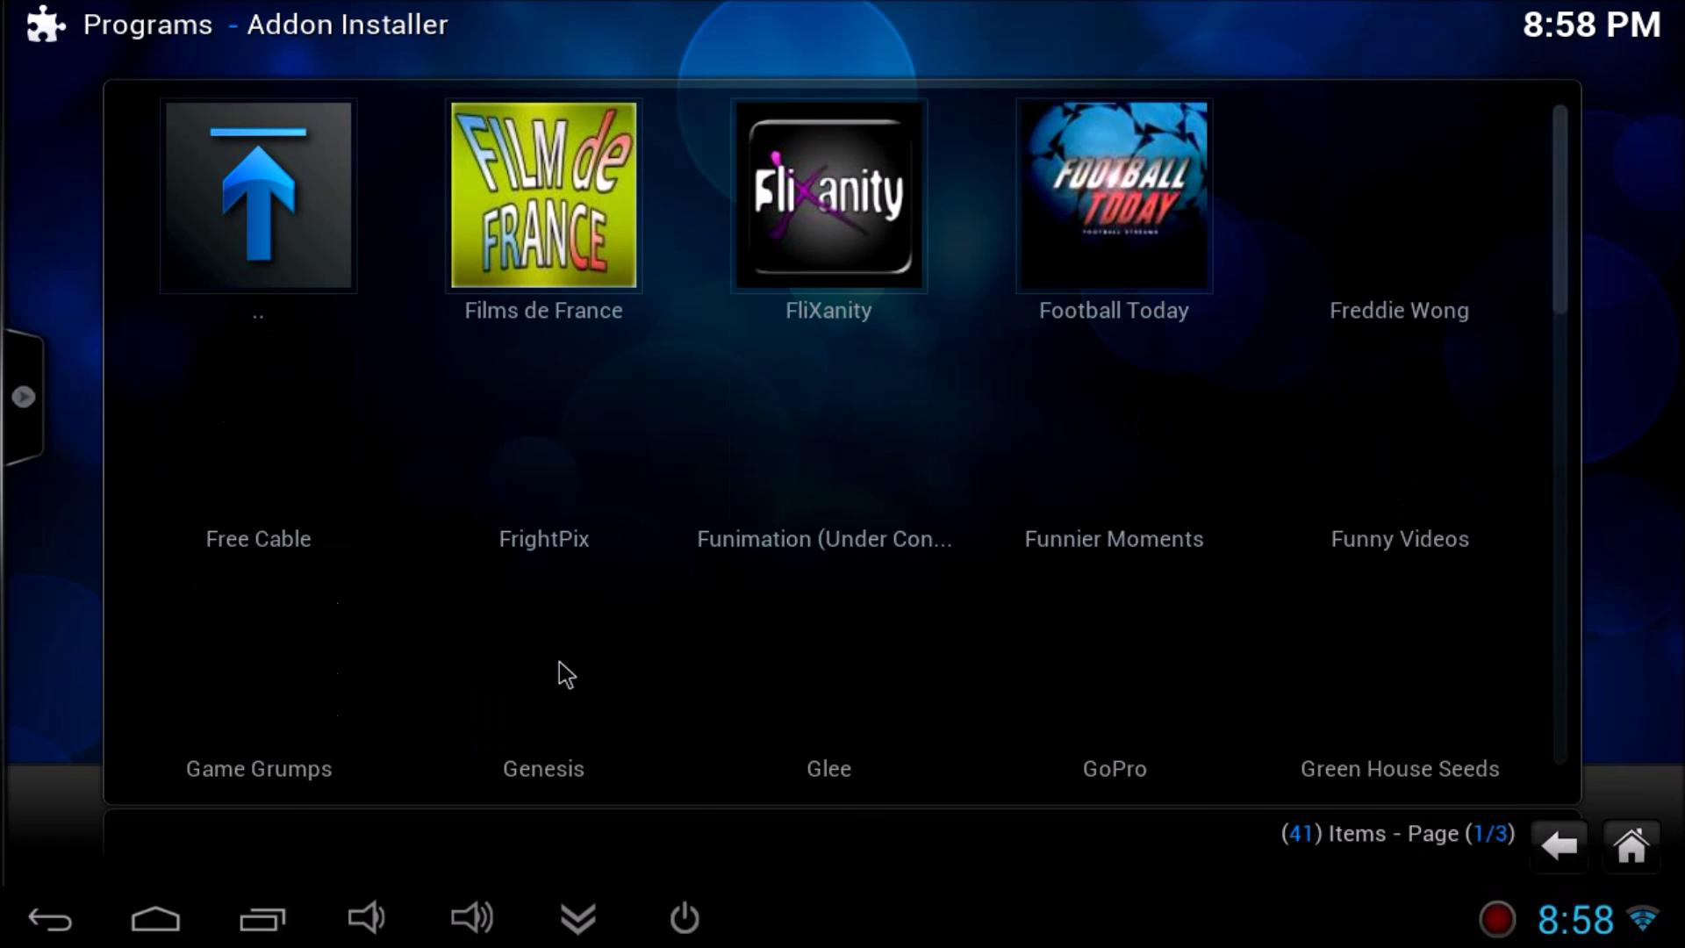
scroll(806, 538, down, 2)
scroll(806, 538, down, 1)
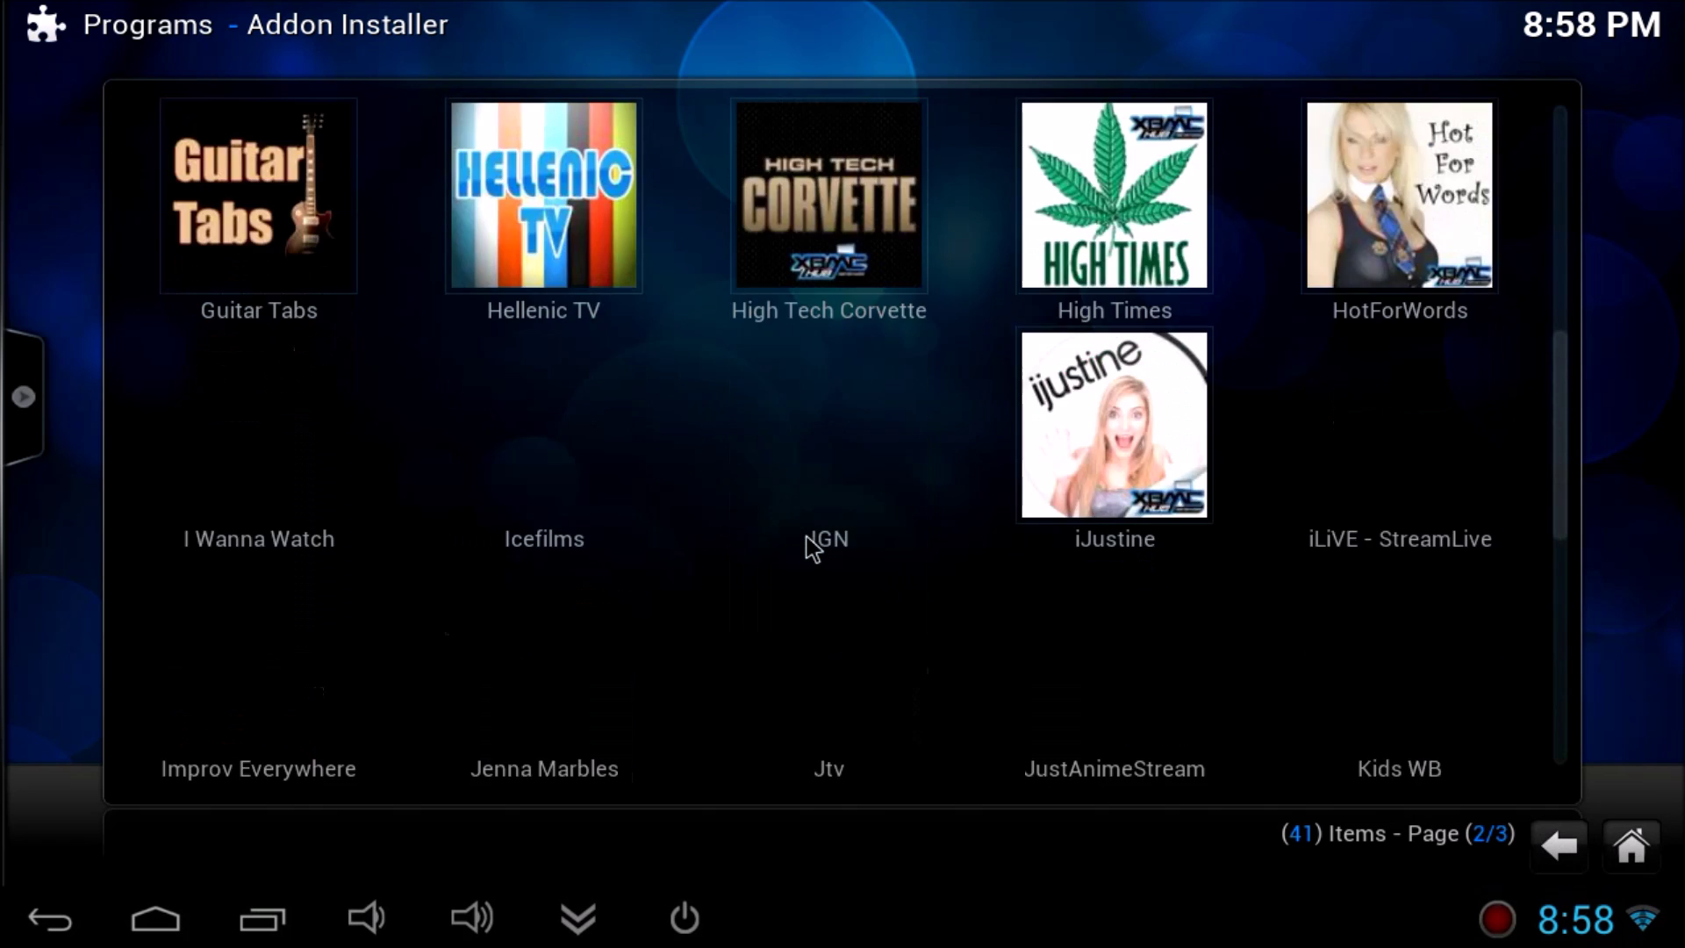
scroll(808, 538, down, 3)
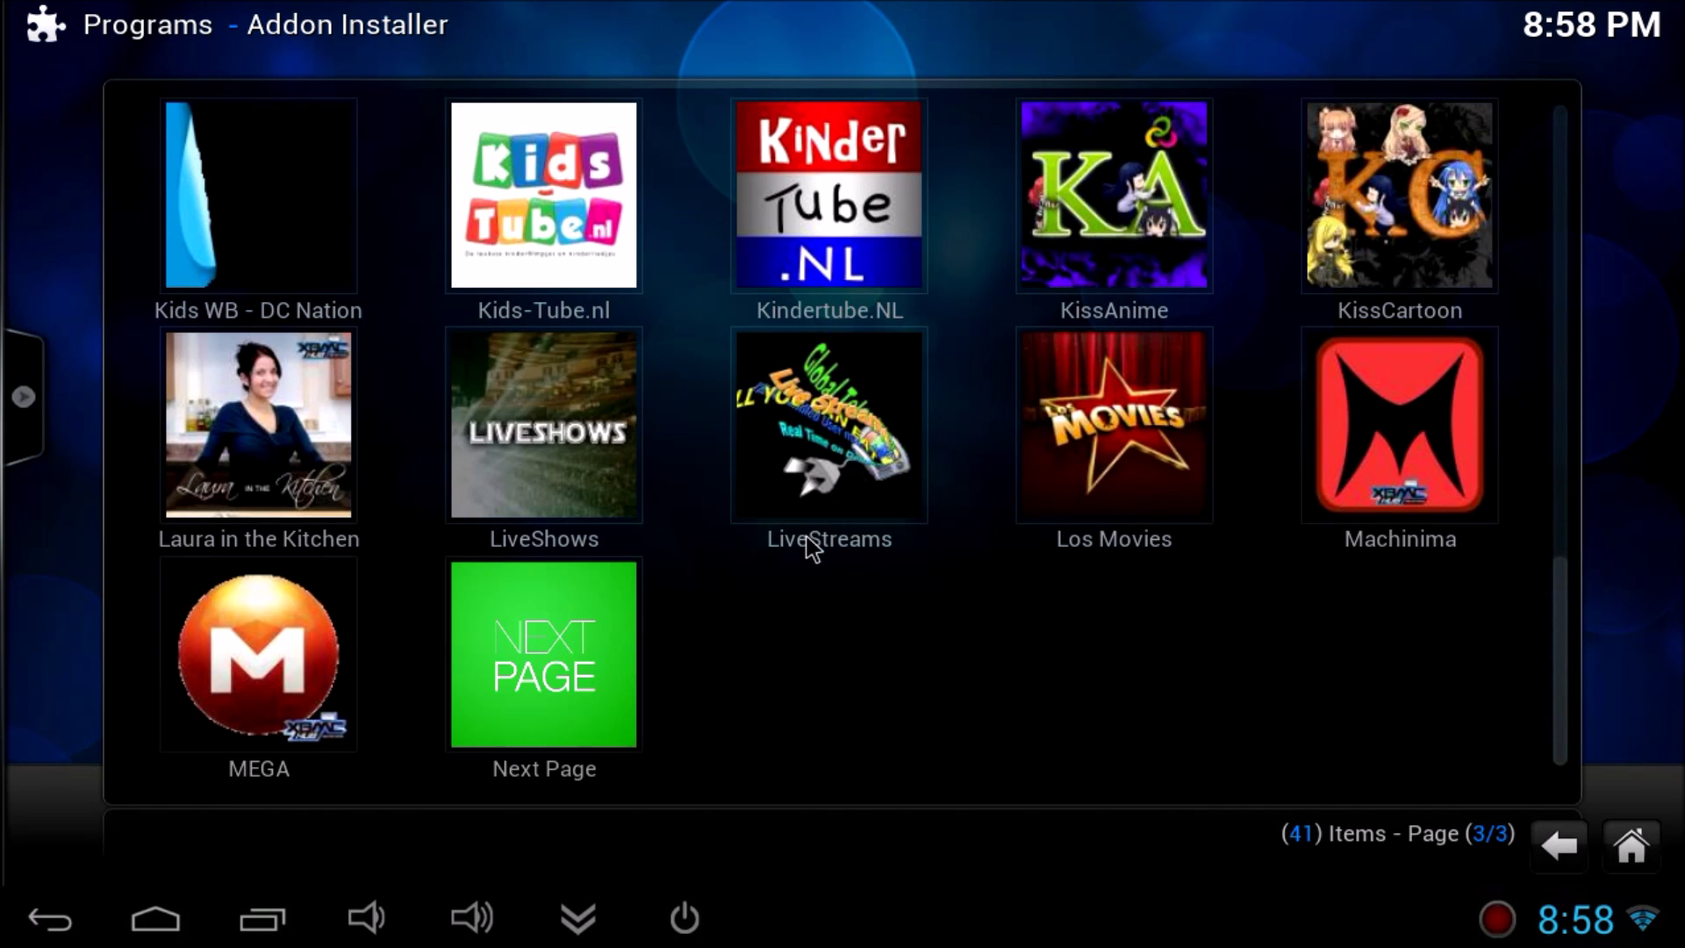
click(579, 670)
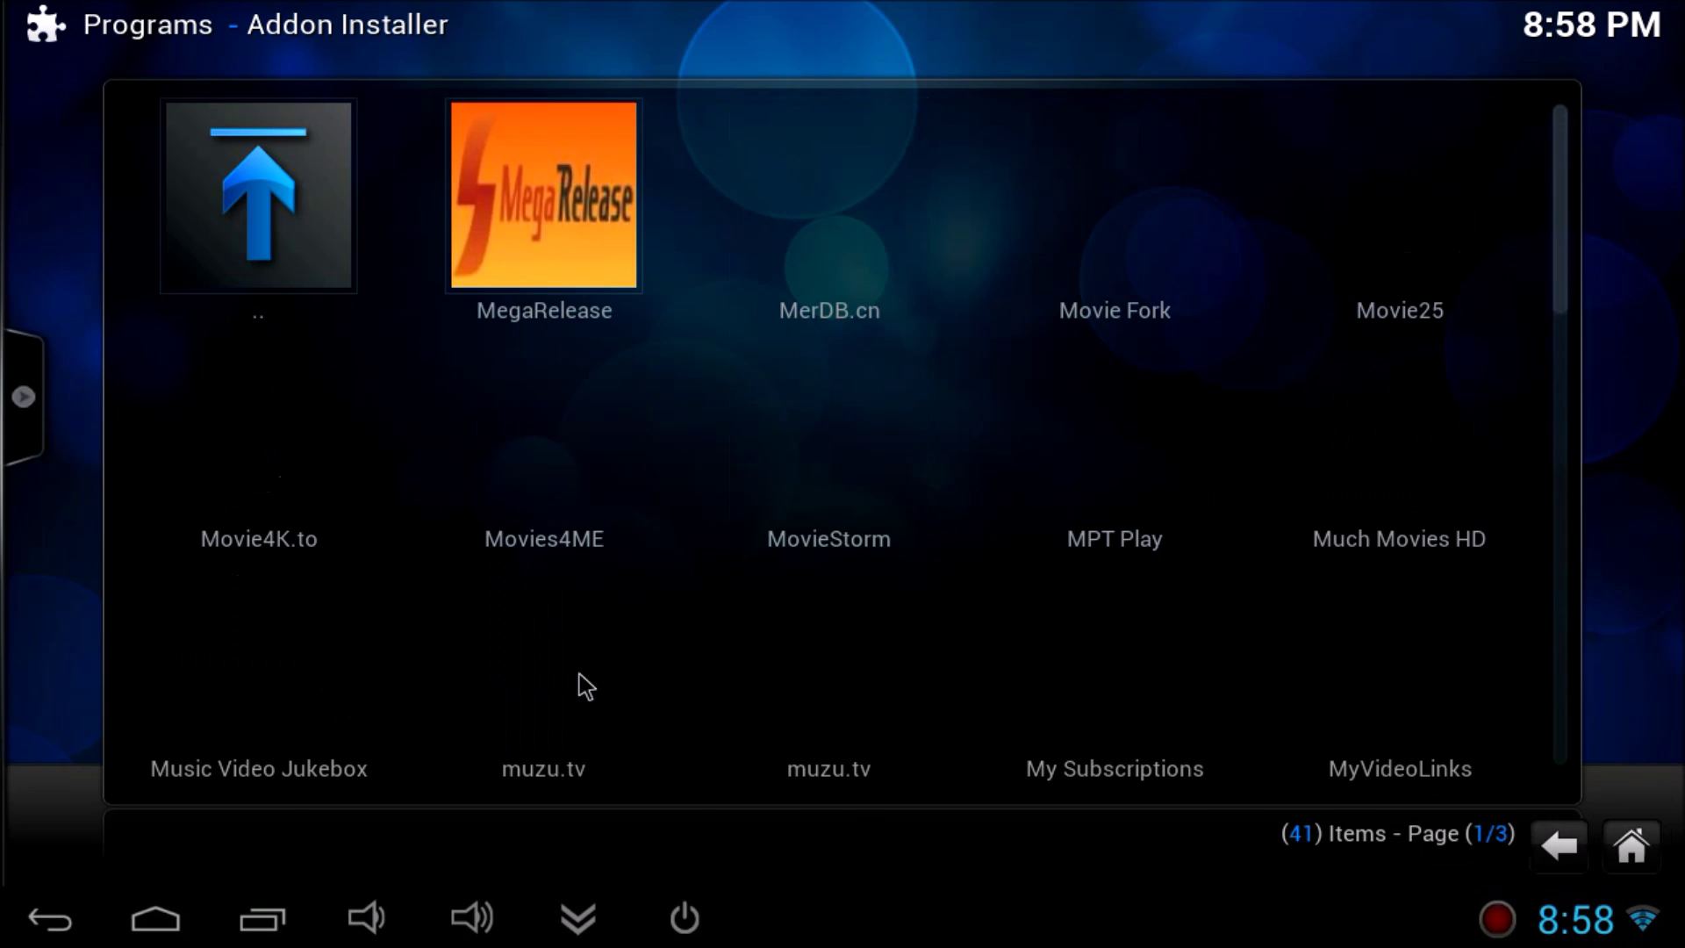
scroll(891, 473, down, 3)
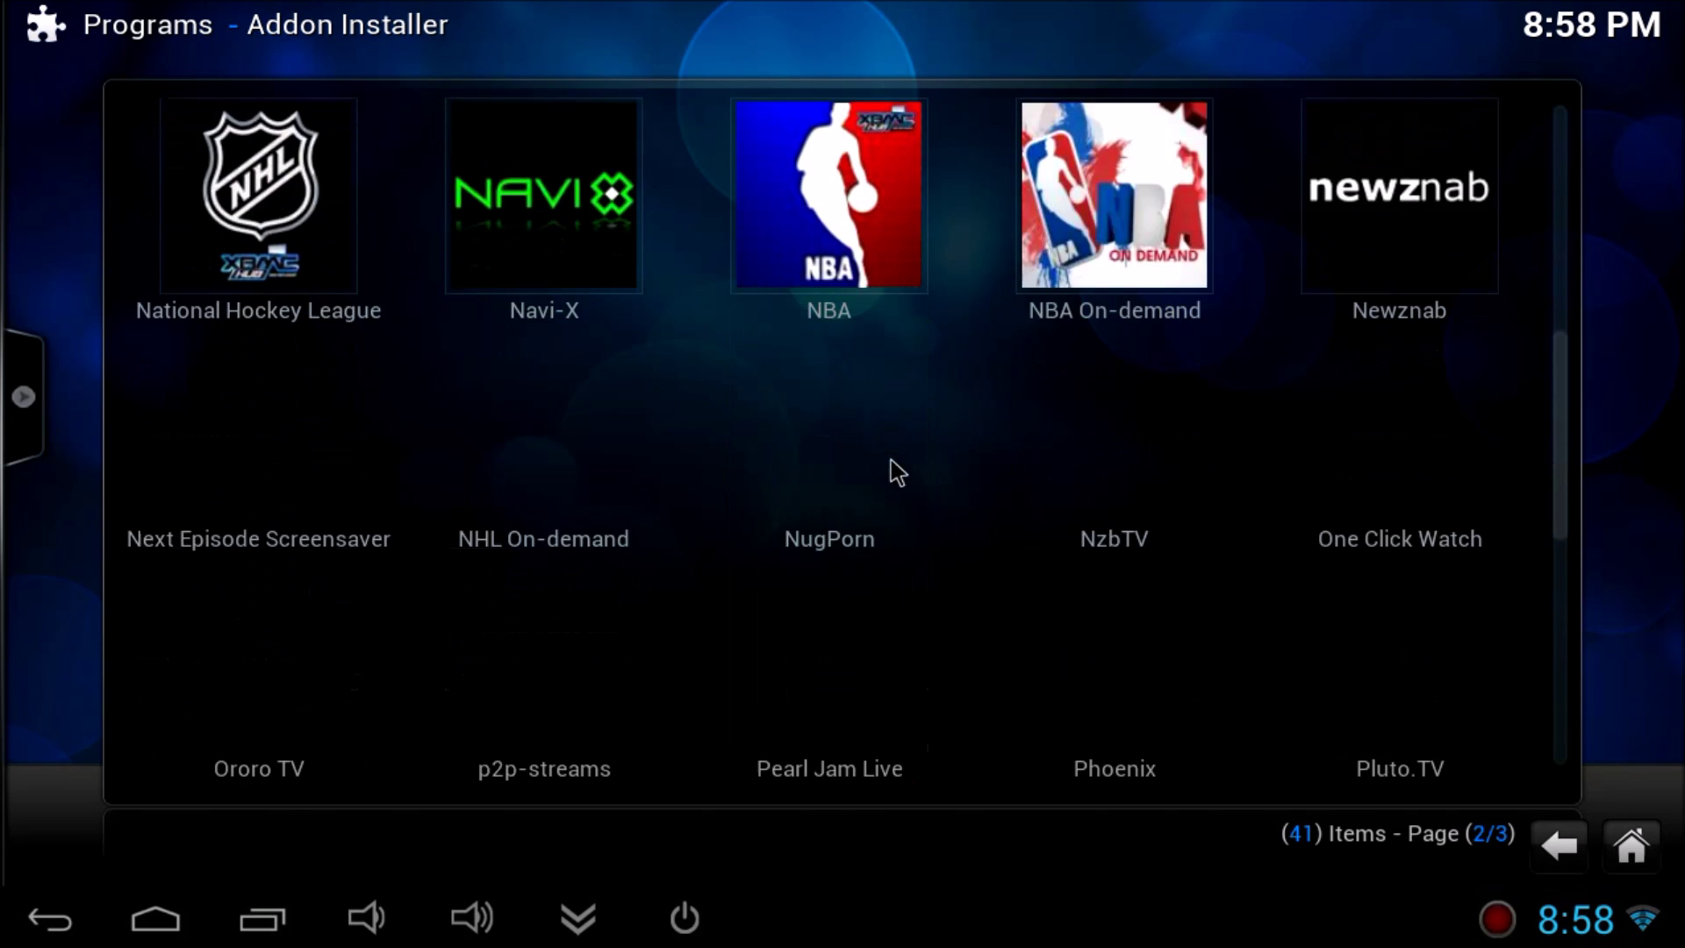
scroll(892, 473, down, 3)
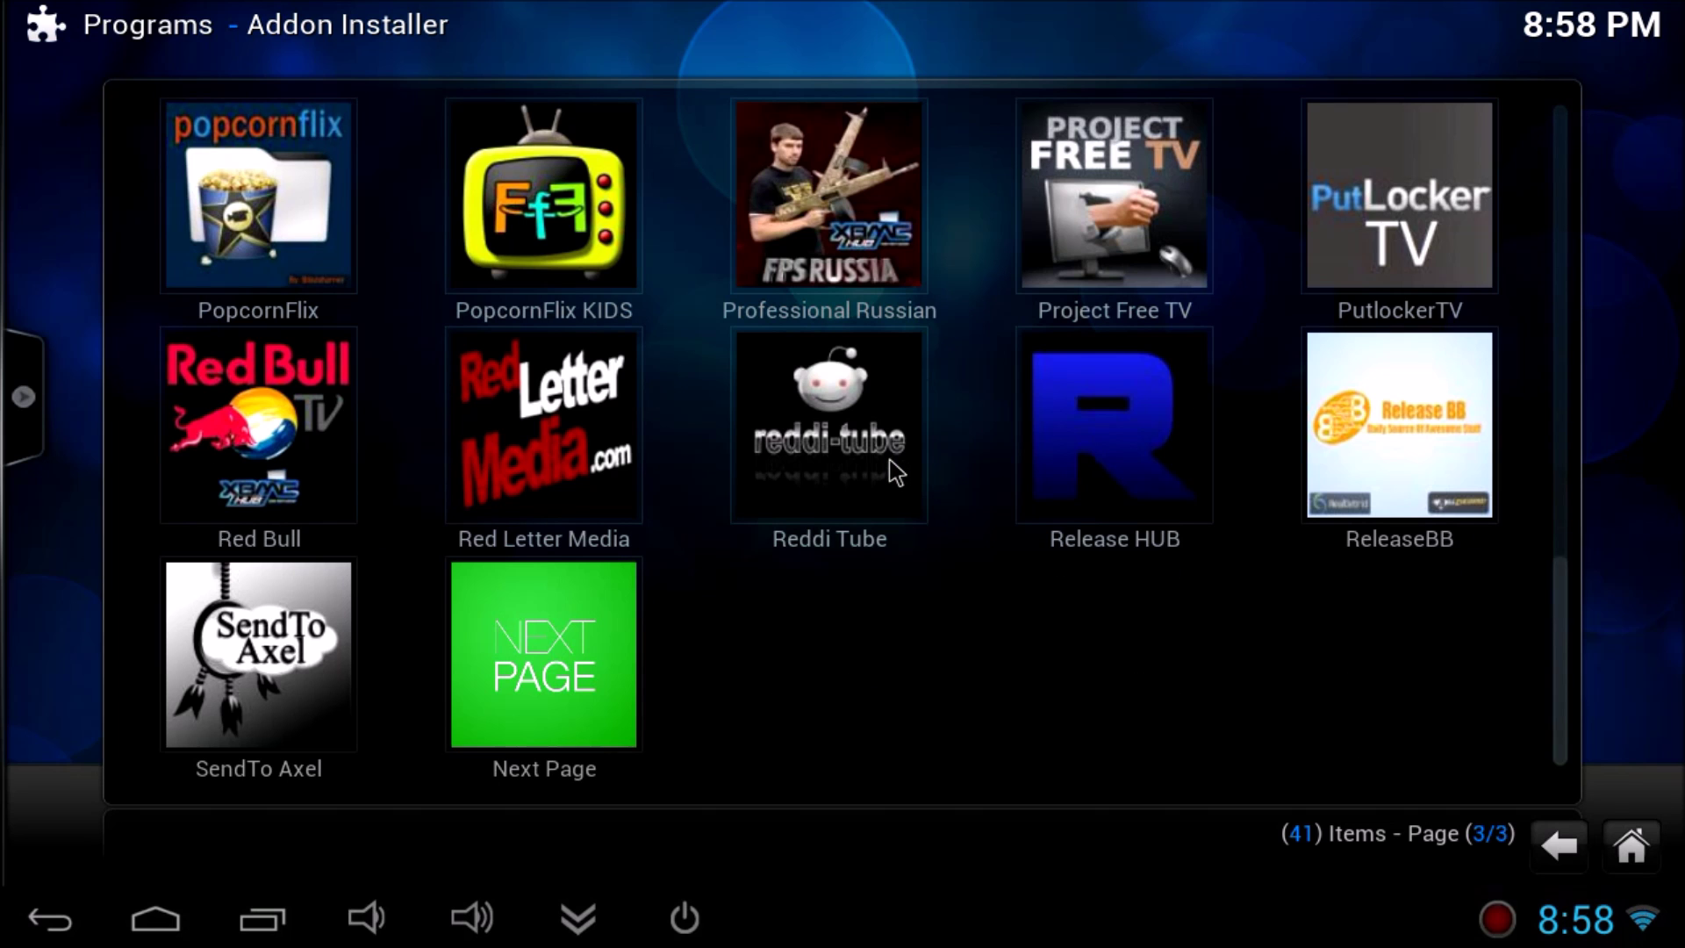
scroll(783, 545, up, 3)
scroll(785, 545, up, 1)
scroll(783, 546, down, 1)
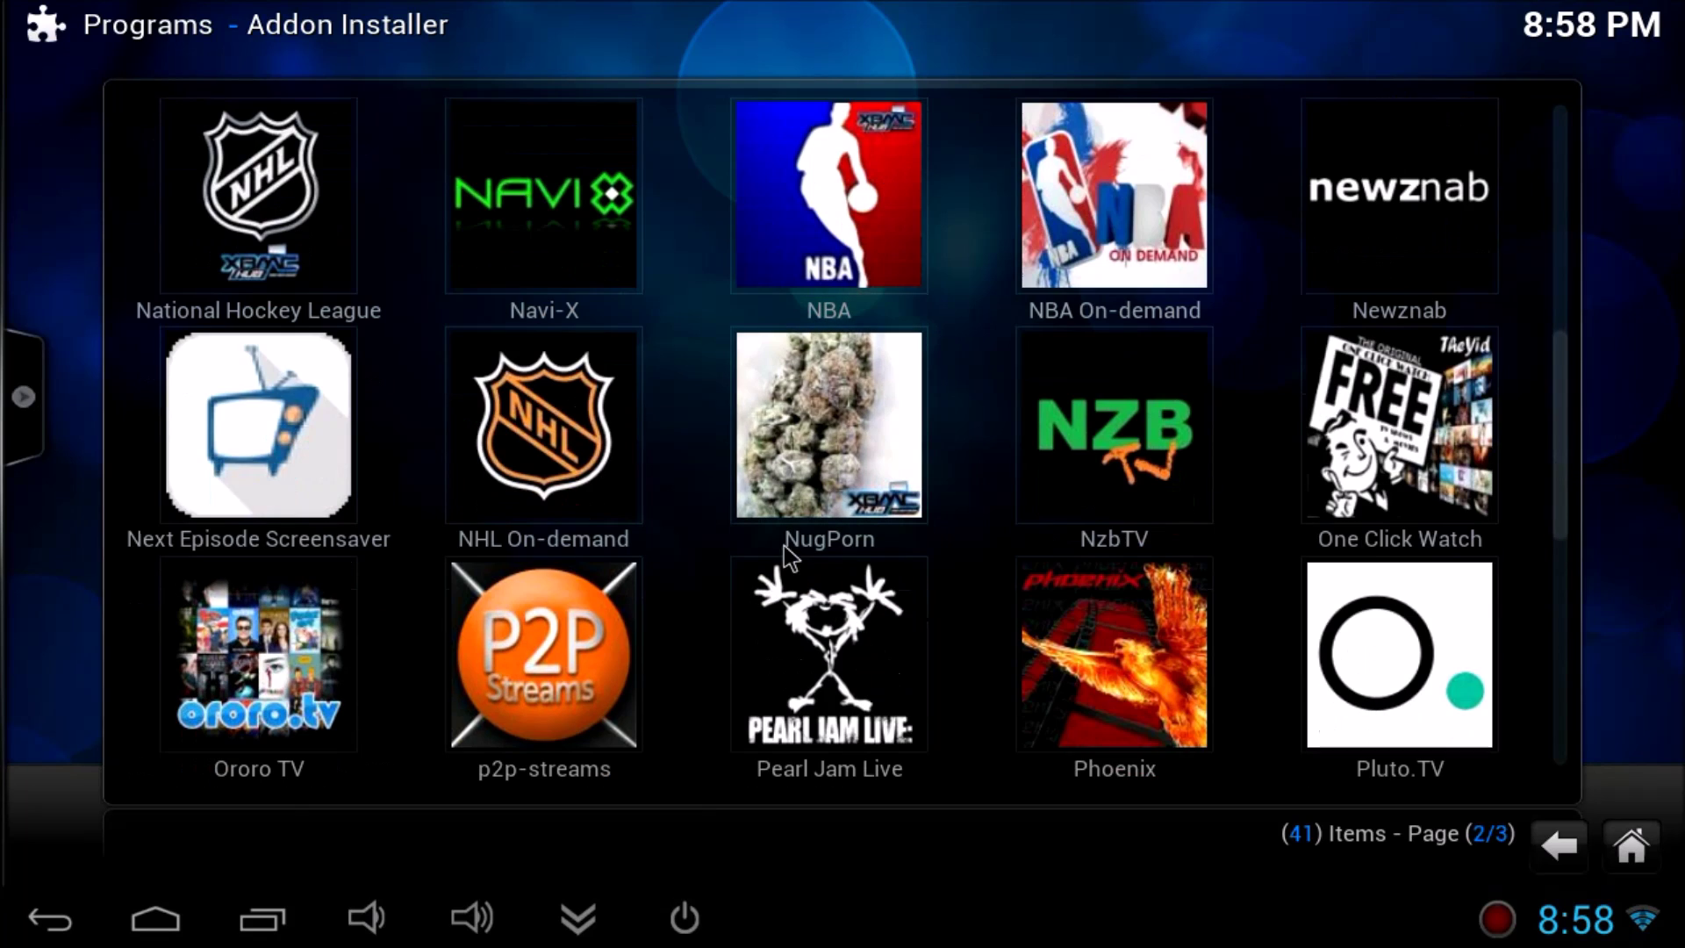
click(1116, 640)
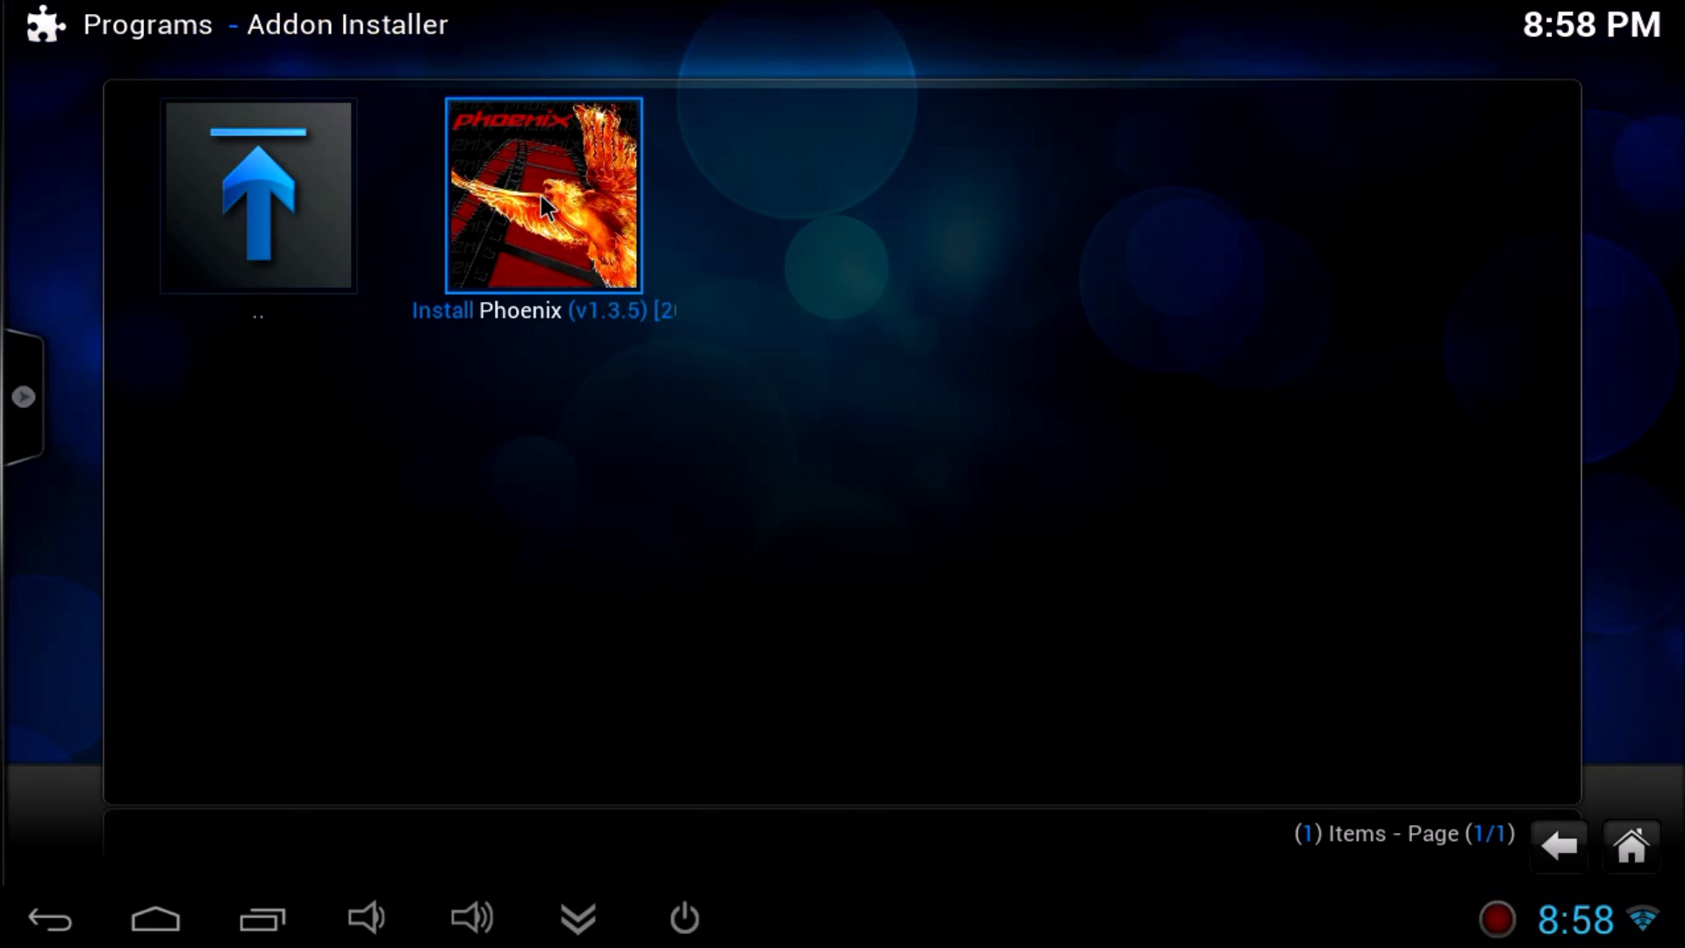
click(537, 201)
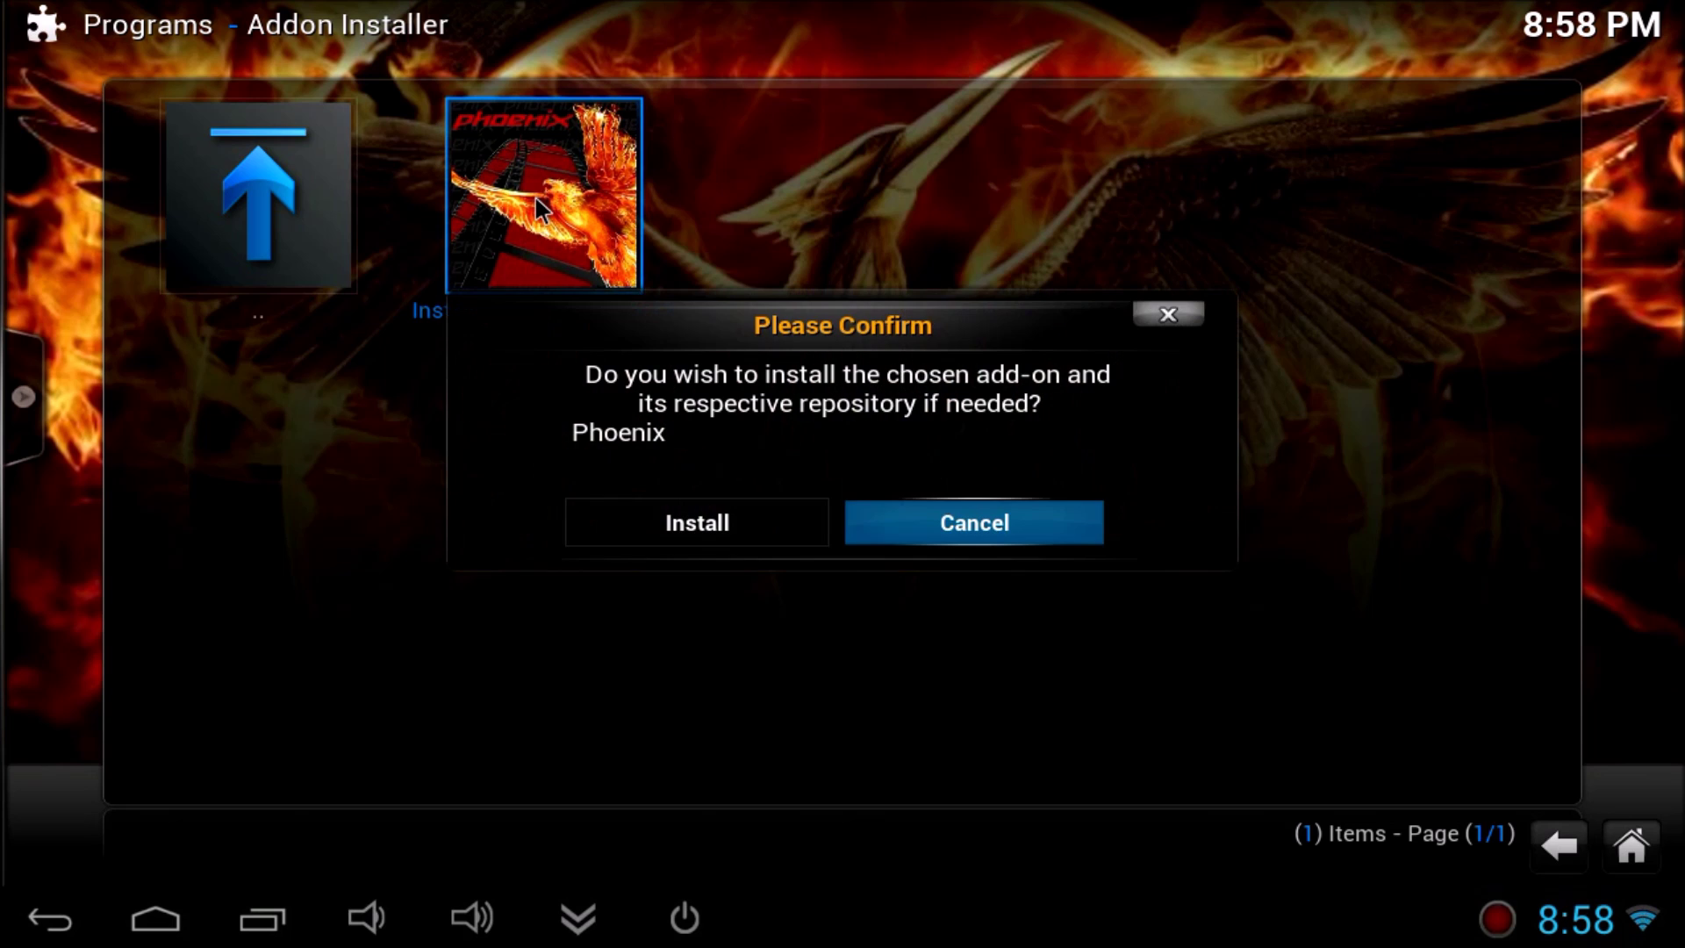
Confirm installing Phoenix with its repository, dismiss the Success message, and go Home.
click(737, 528)
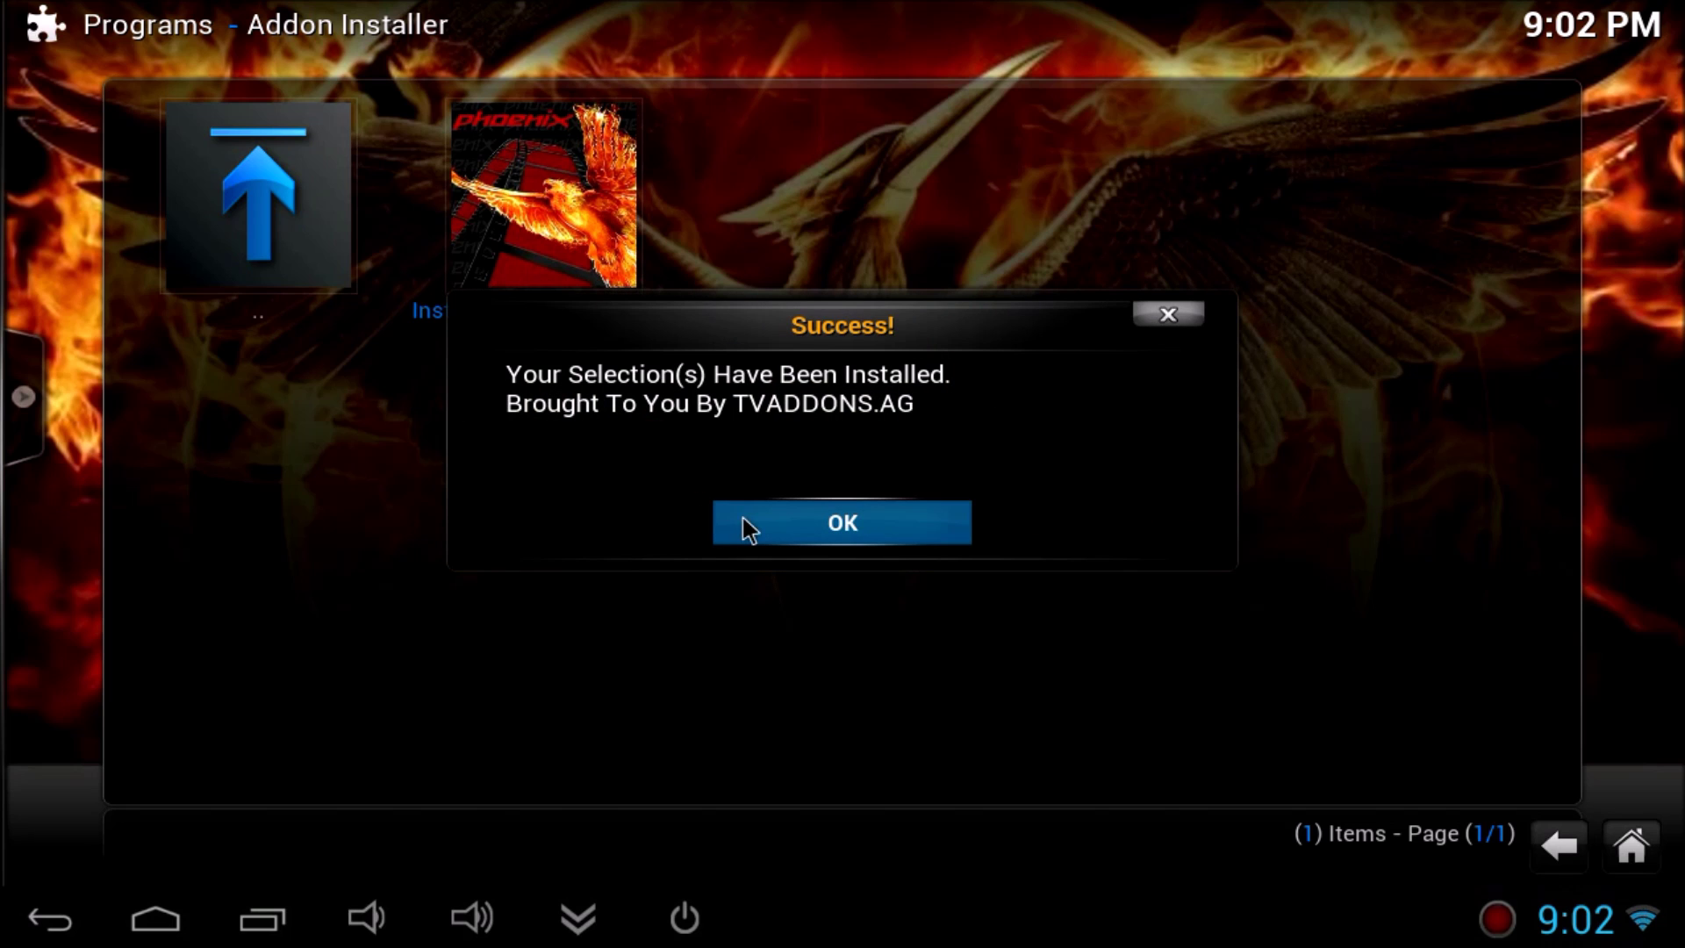
click(843, 521)
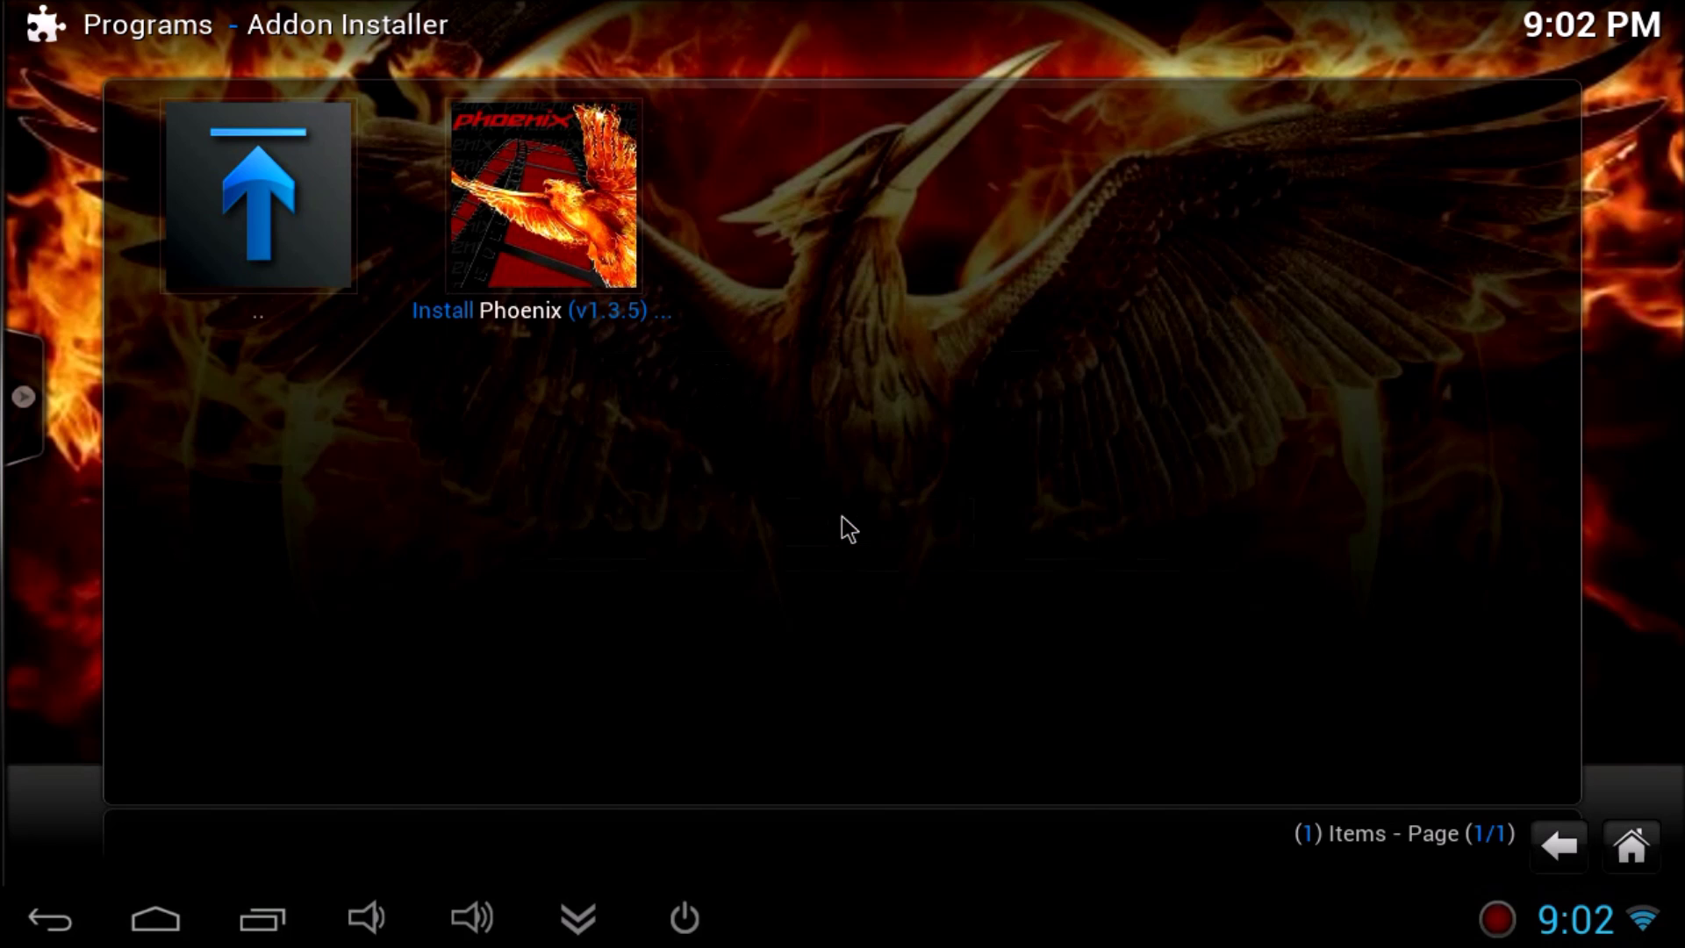
click(1630, 845)
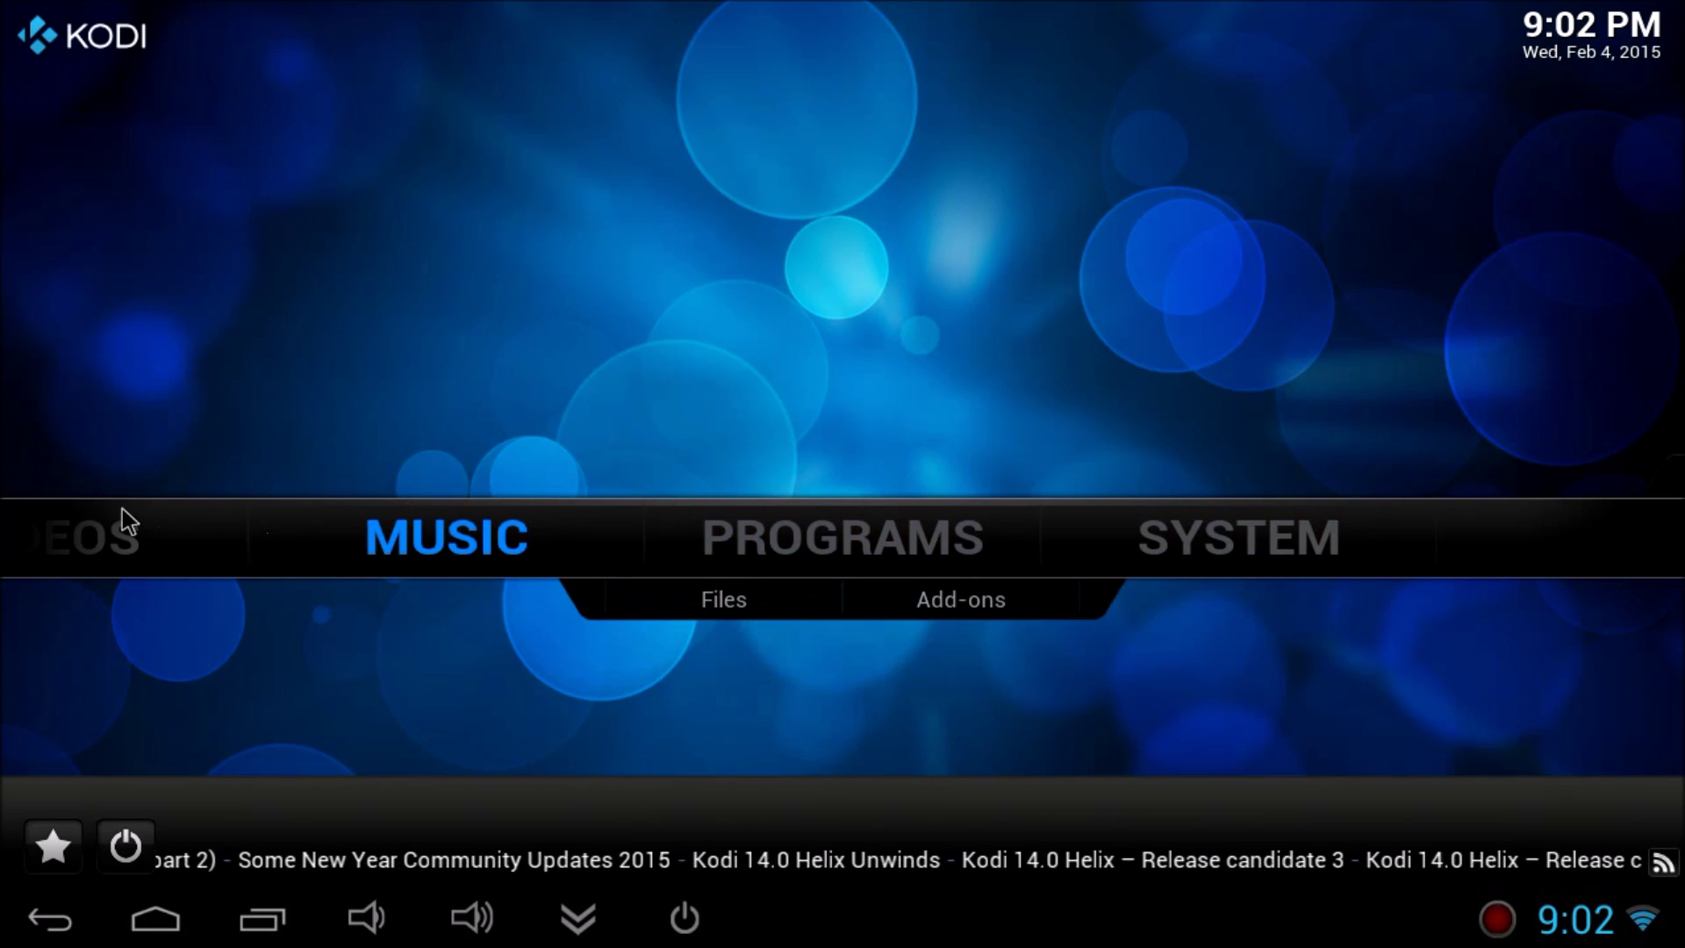
mouse_move(842, 538)
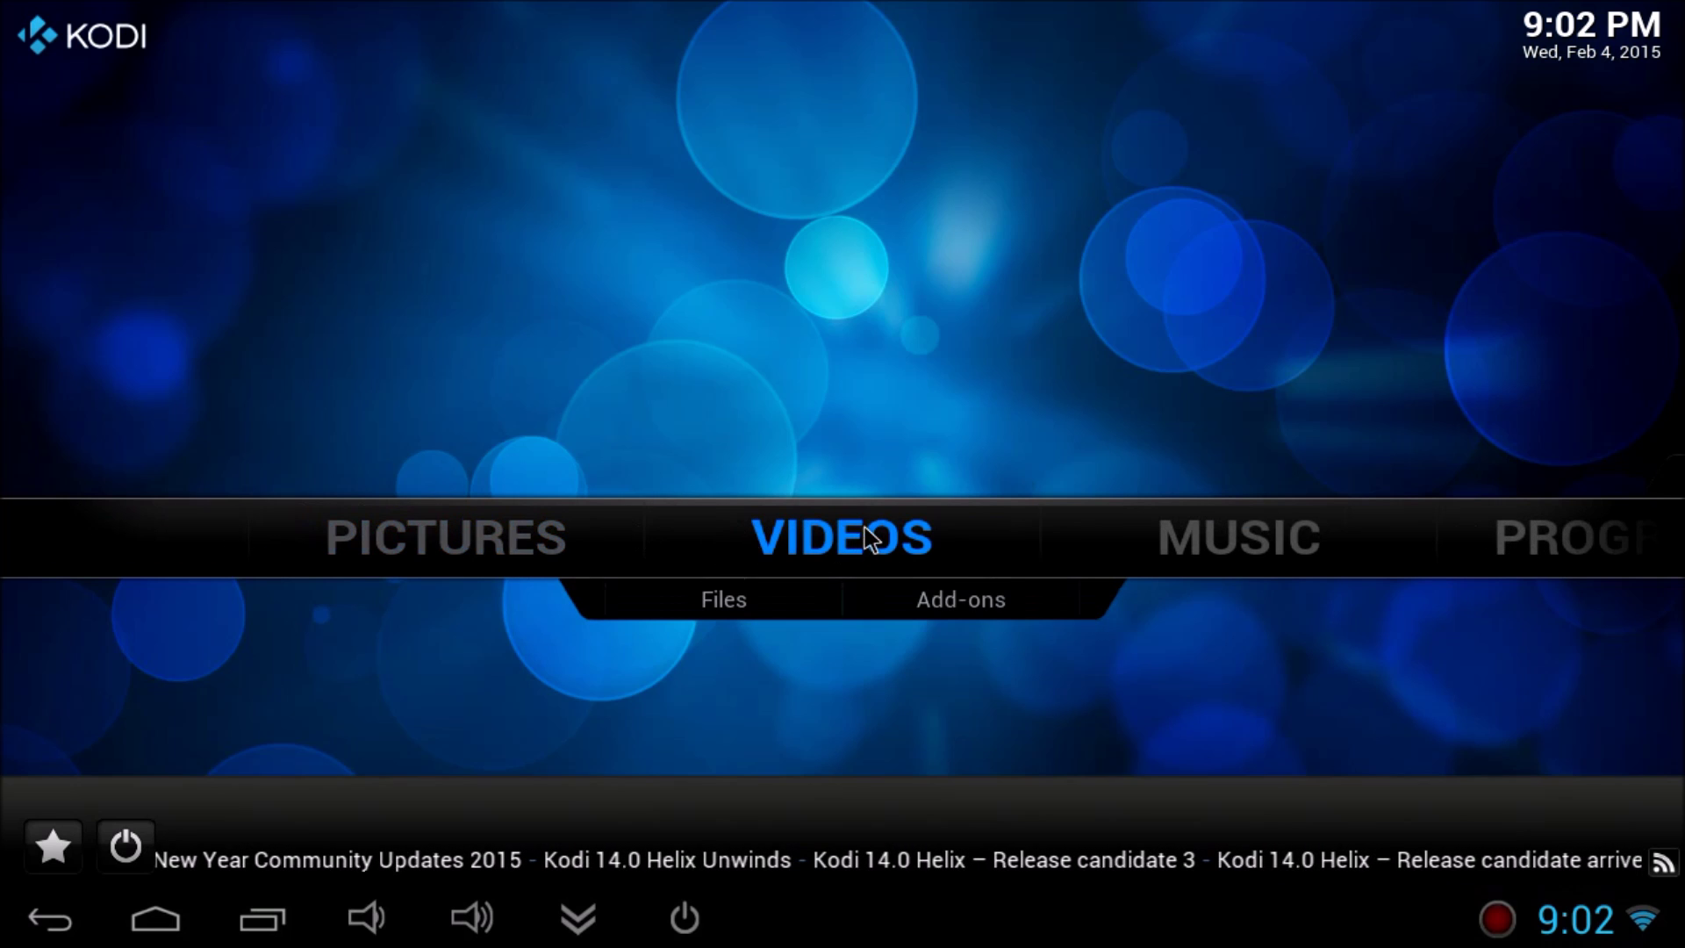
Launch Phoenix from the Videos add-ons list and move focus among its categories.
click(951, 605)
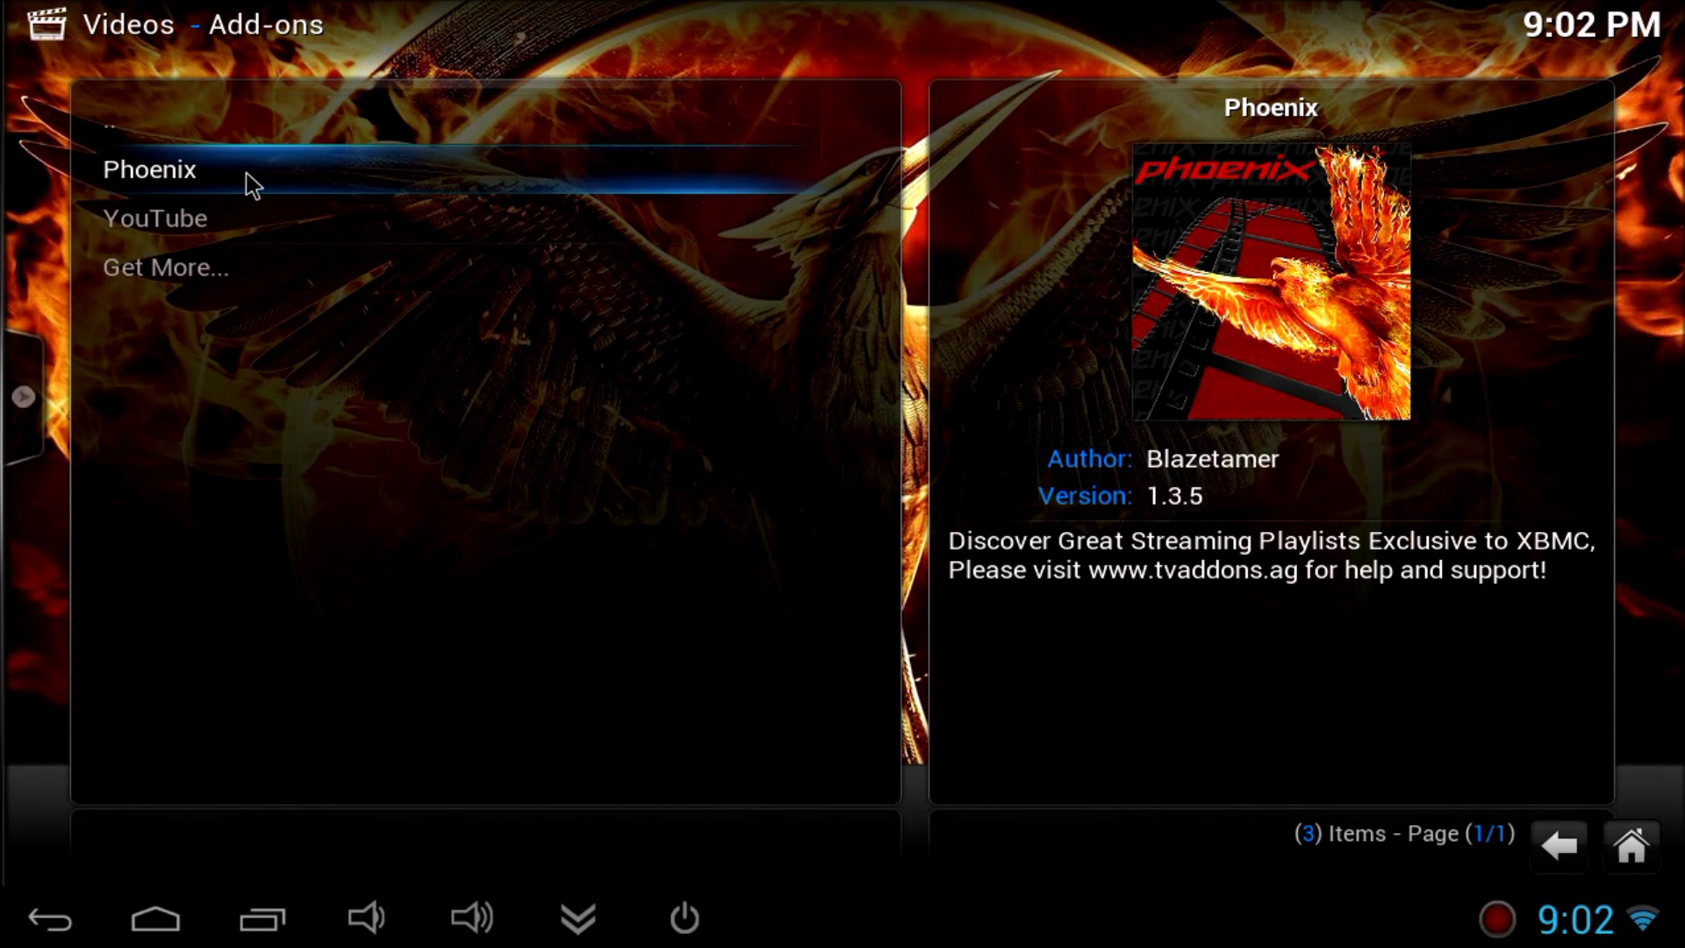
click(251, 185)
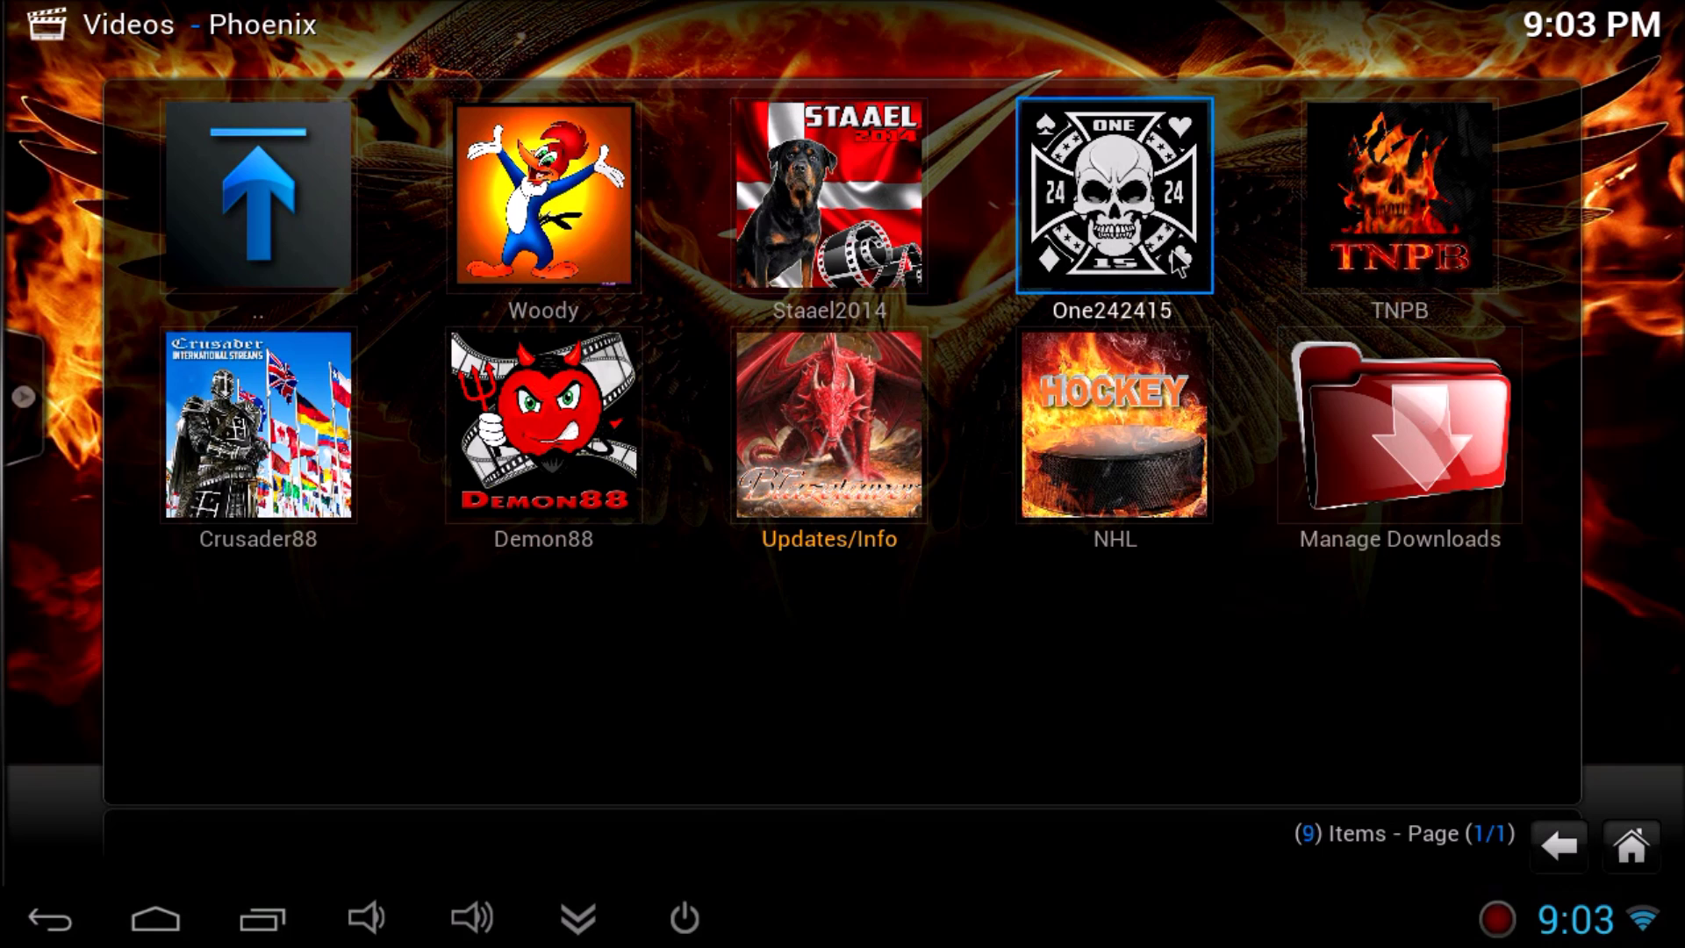
key(Down)
key(Left)
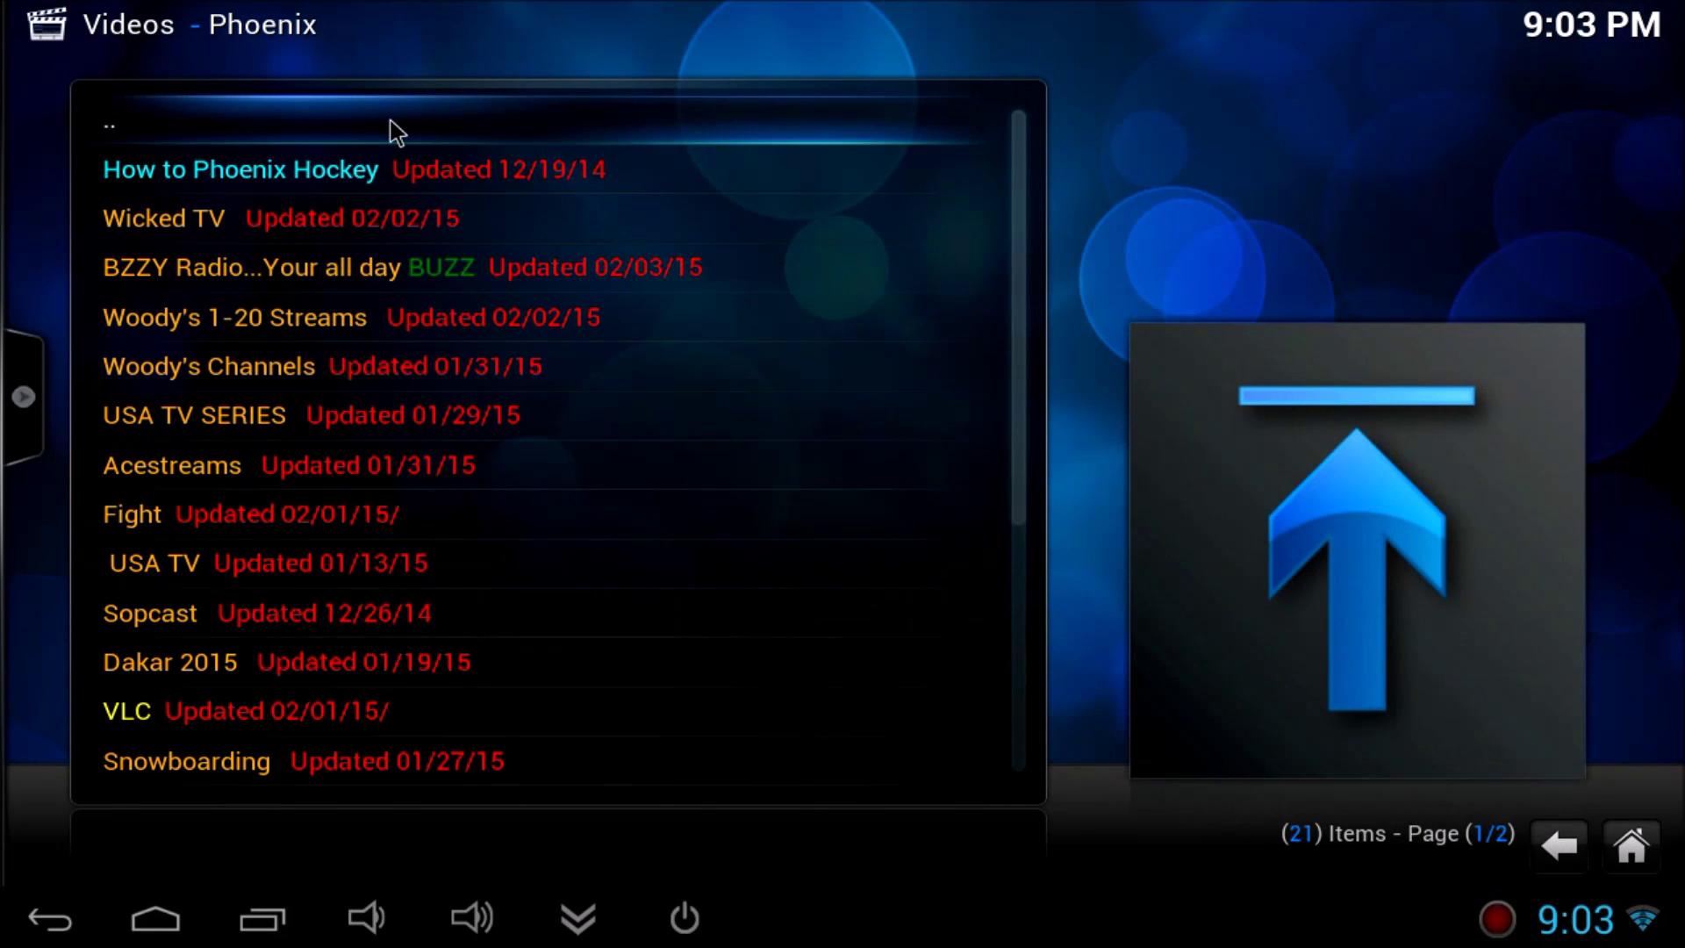
click(395, 132)
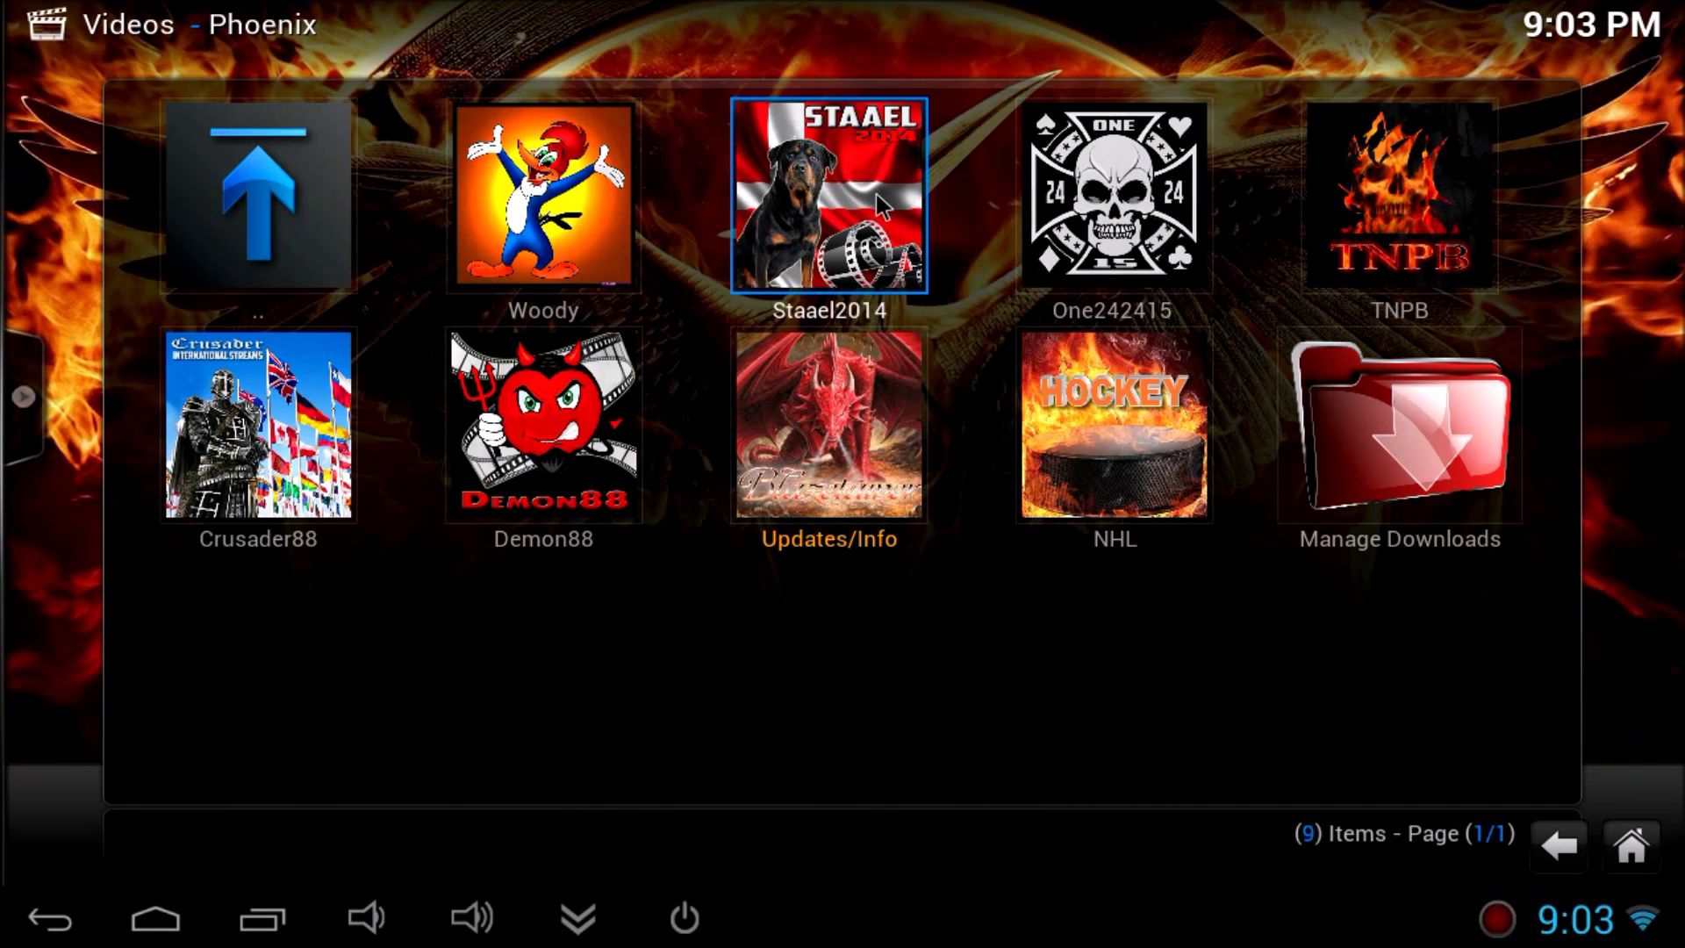
key(Return)
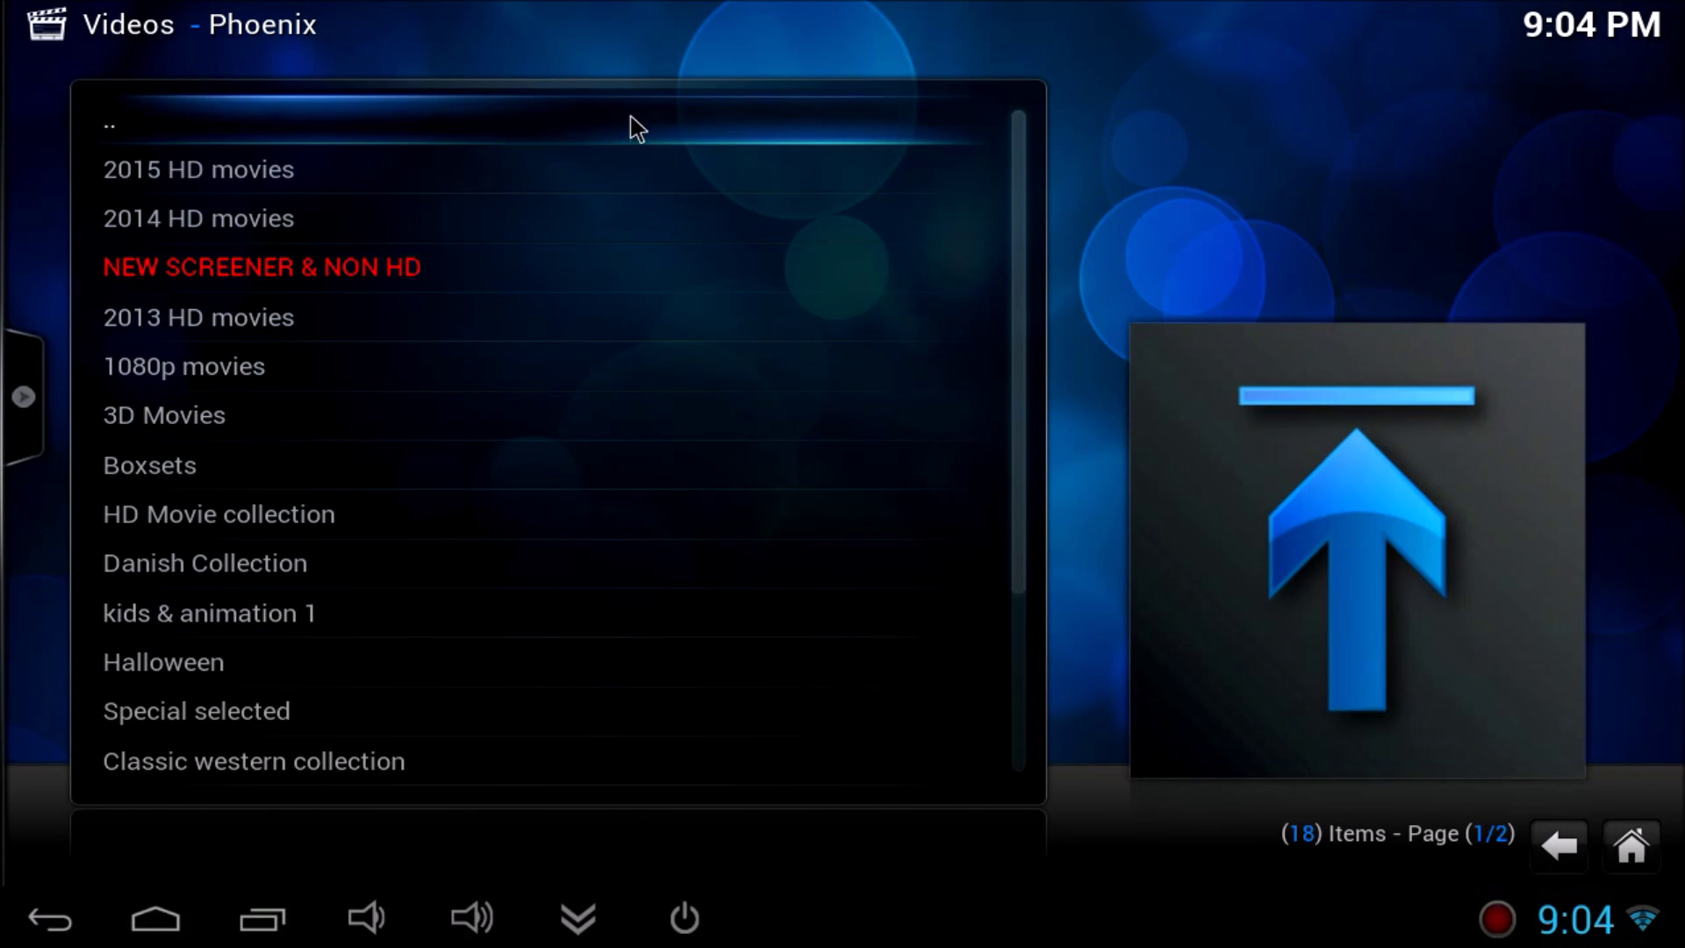
click(632, 128)
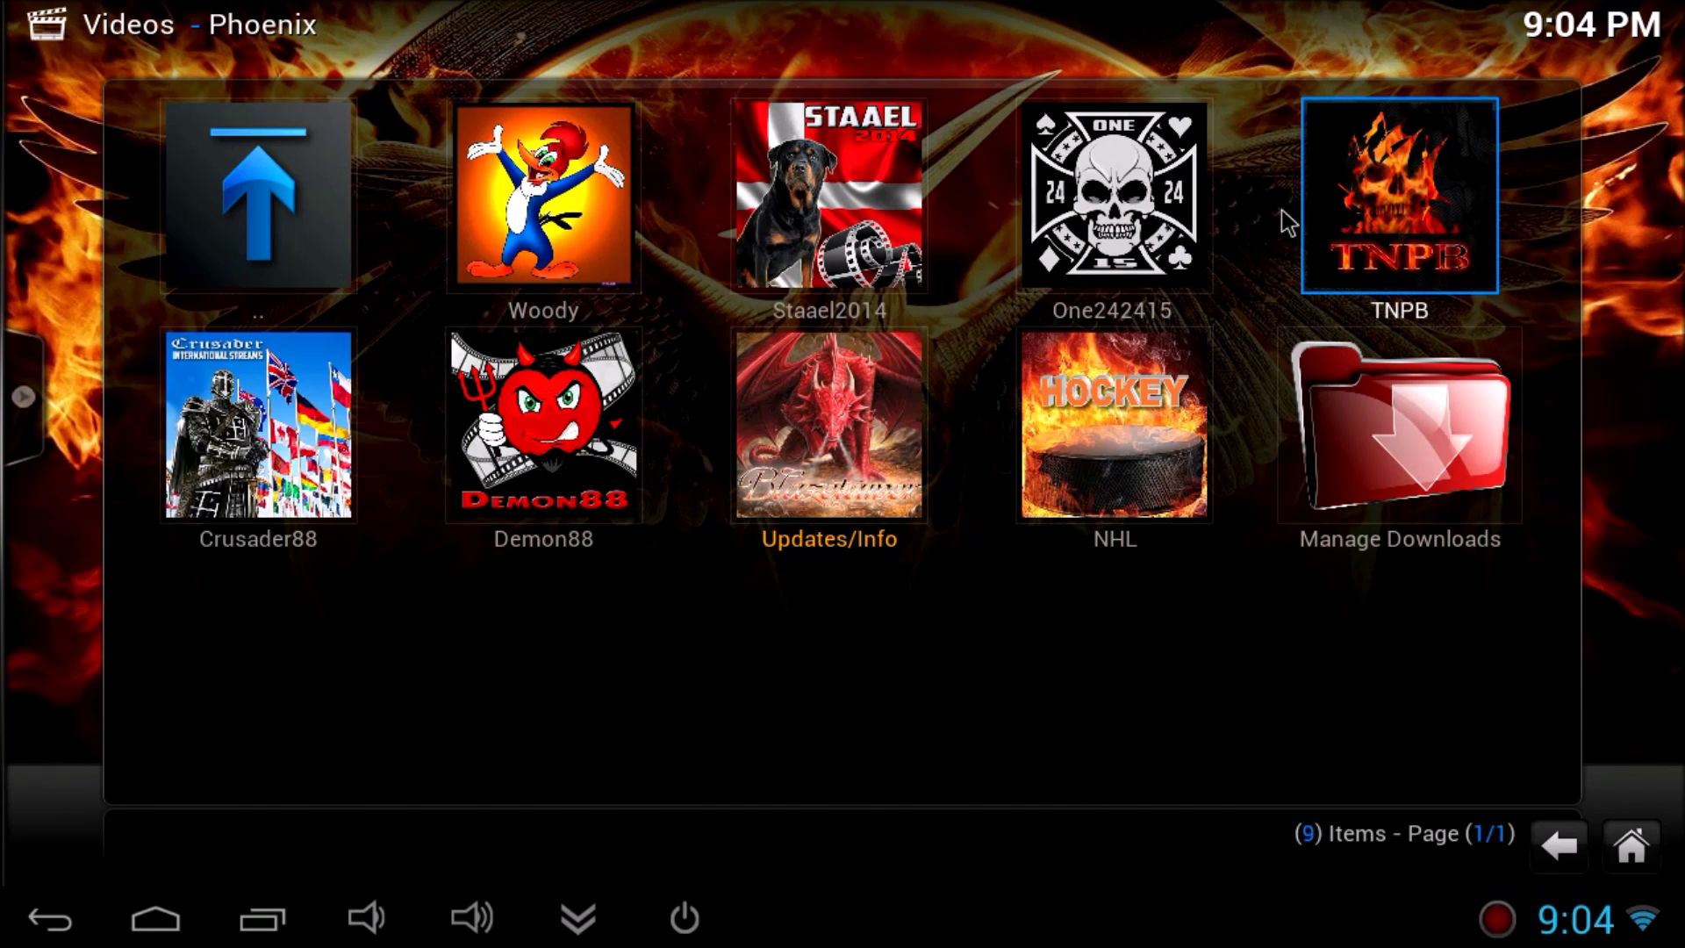
click(258, 424)
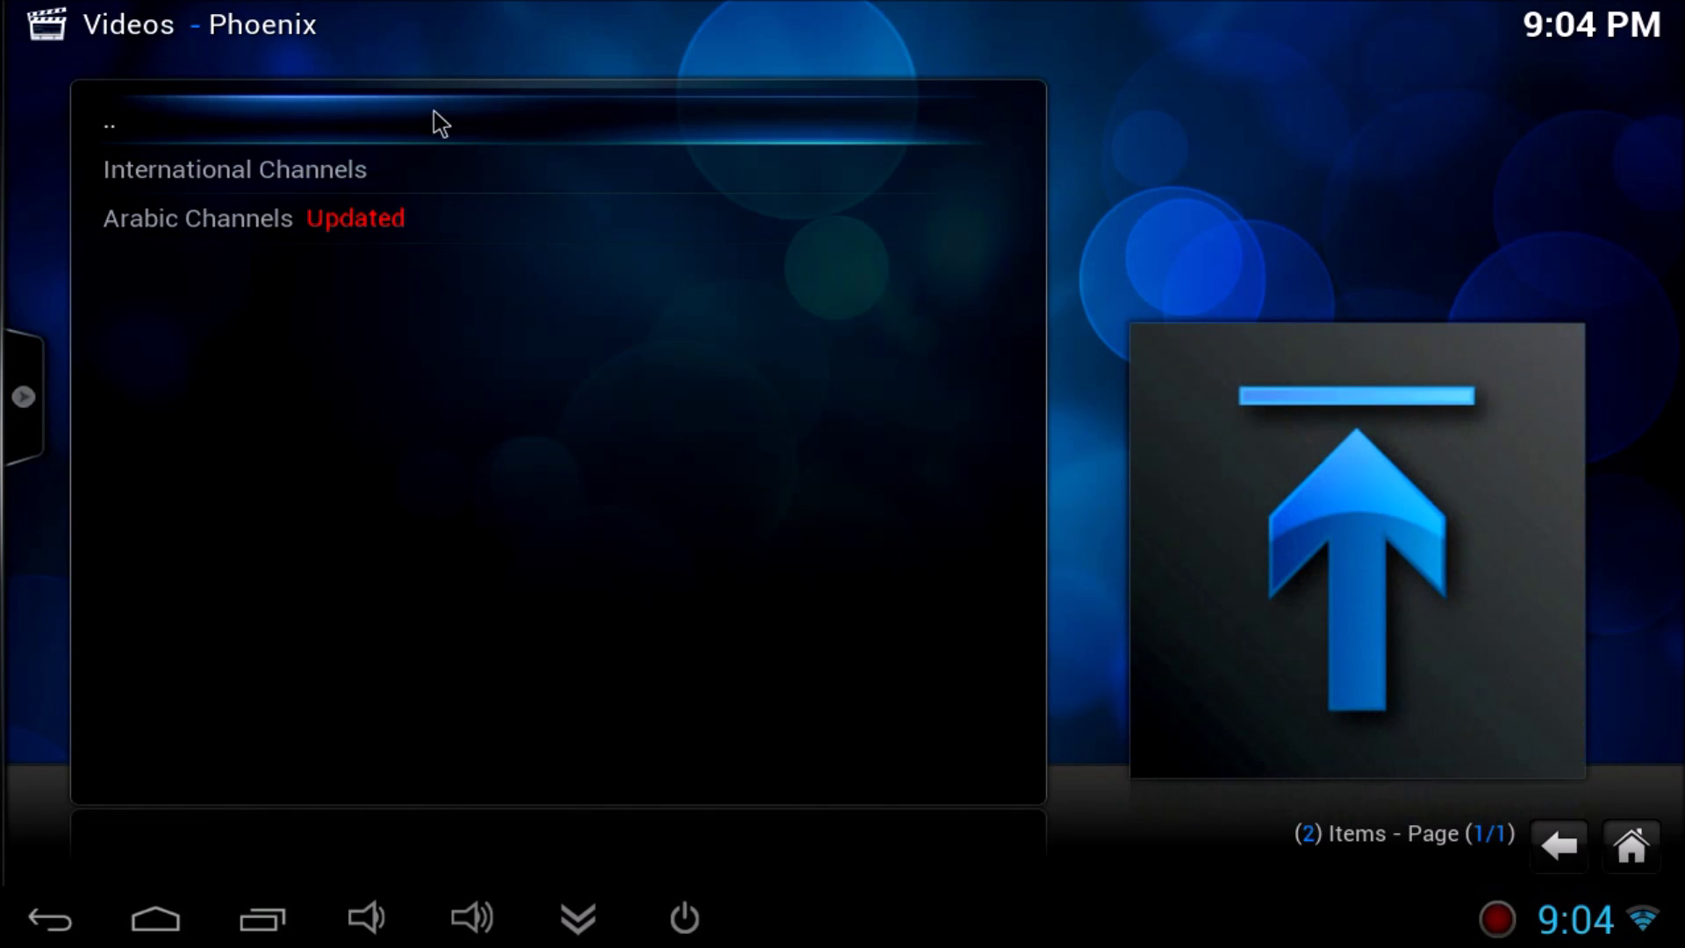
click(428, 113)
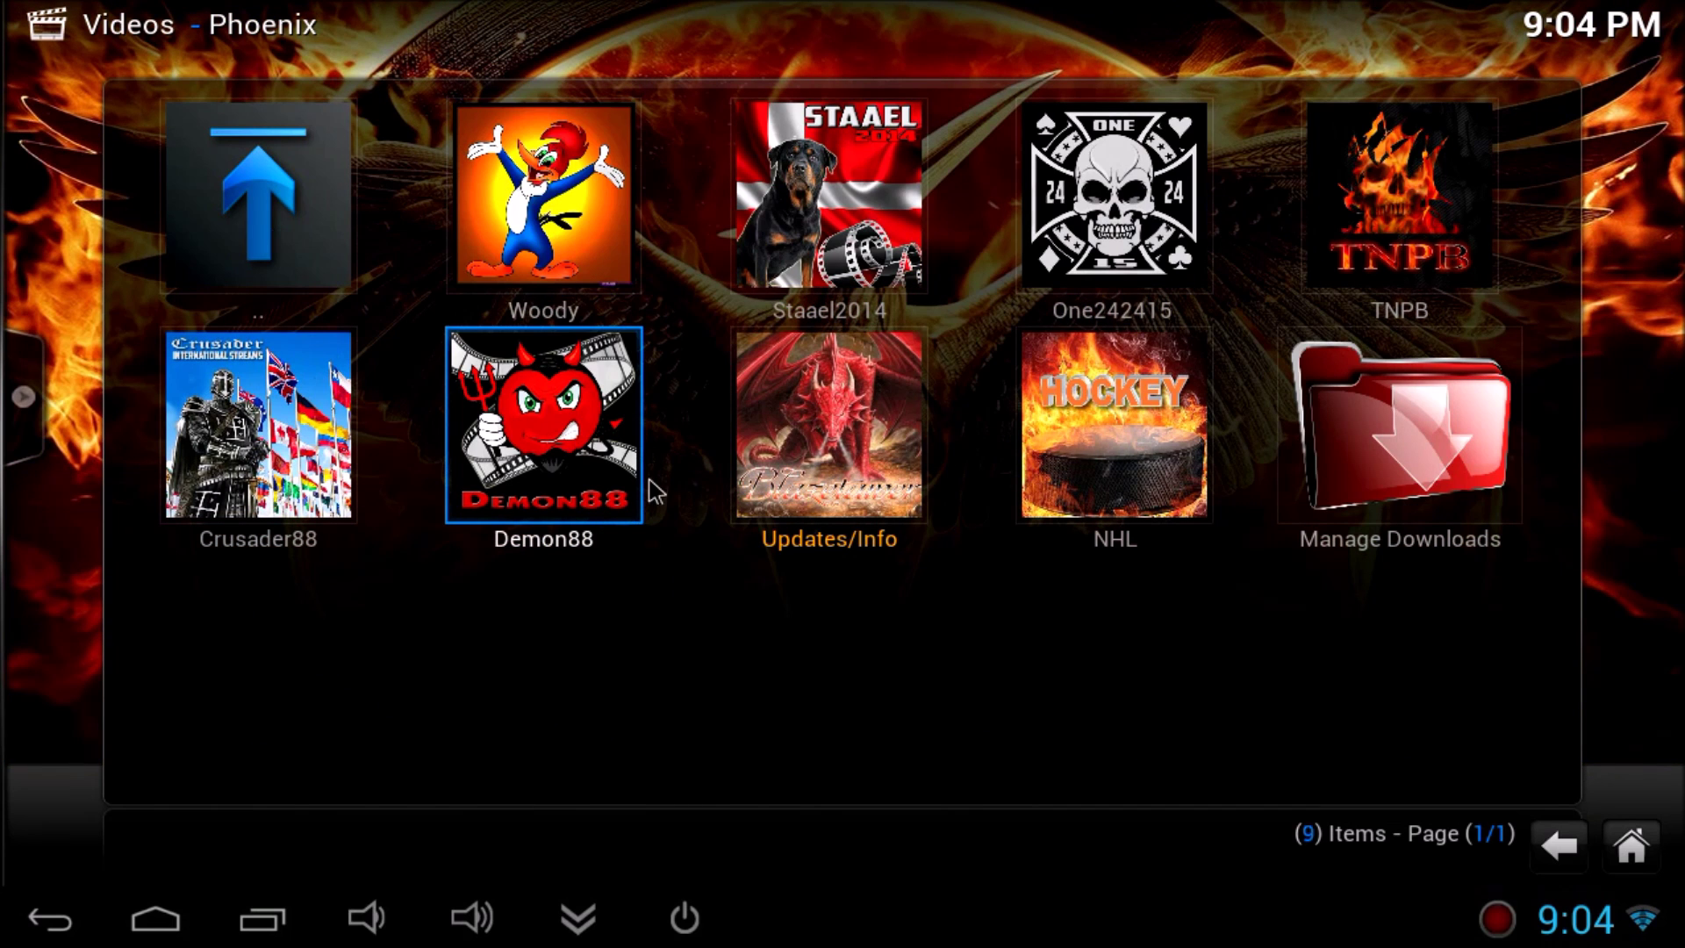
click(564, 428)
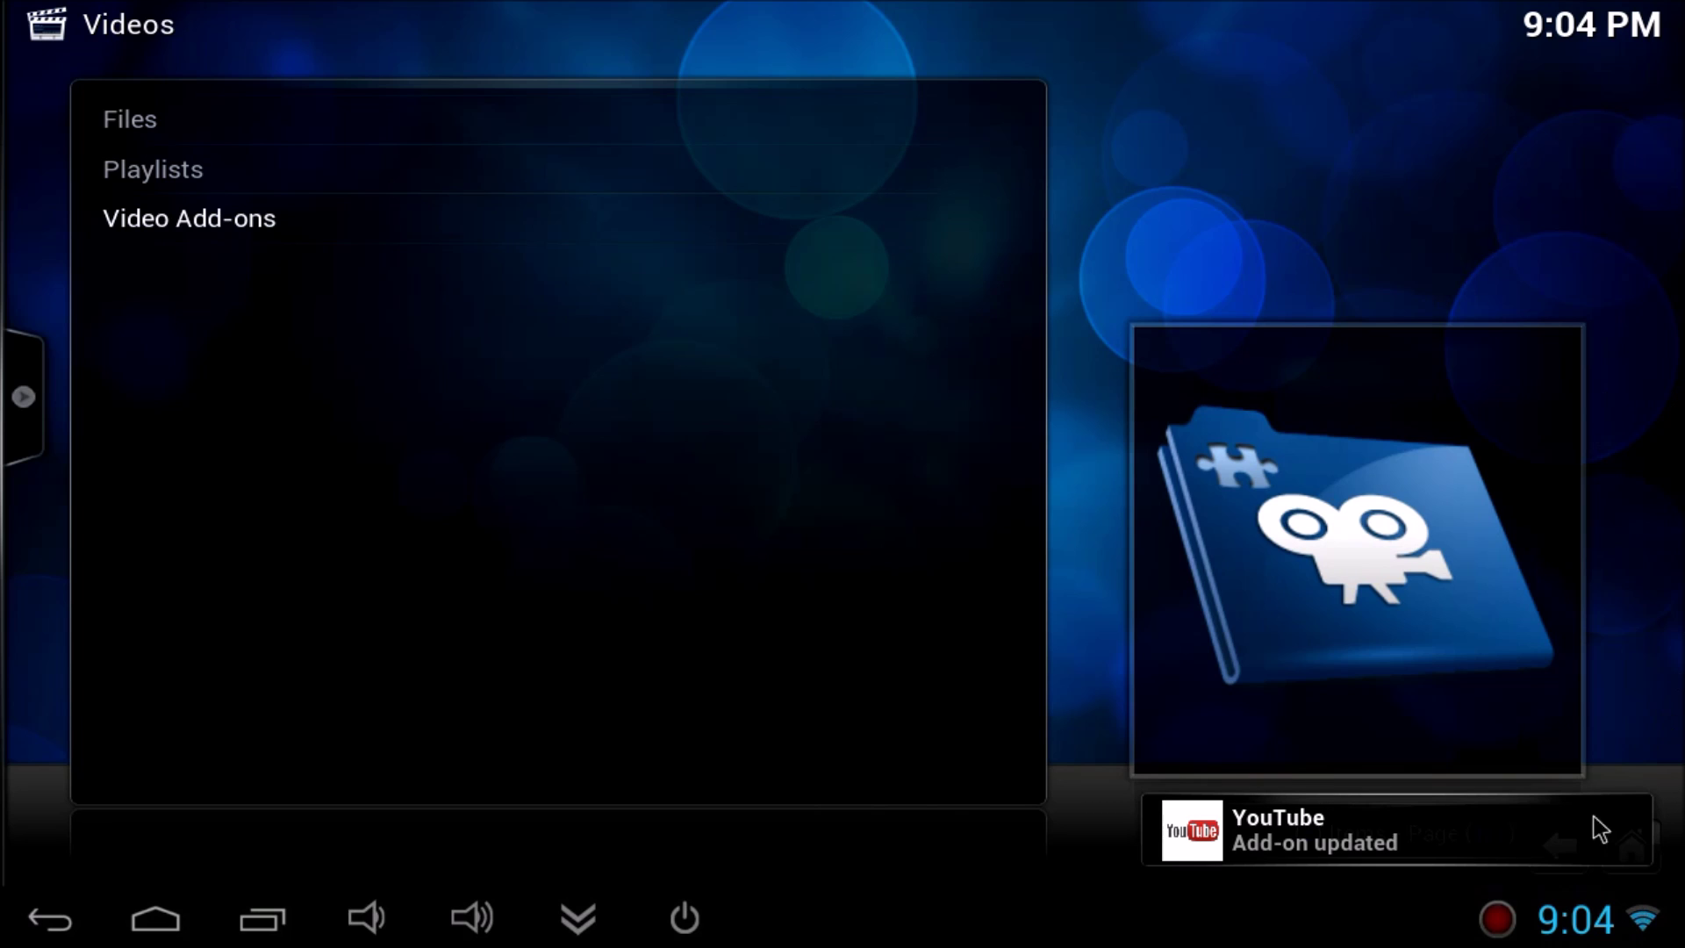
Press Kodi's Home button, then the Android navigation-bar Home button.
click(1631, 849)
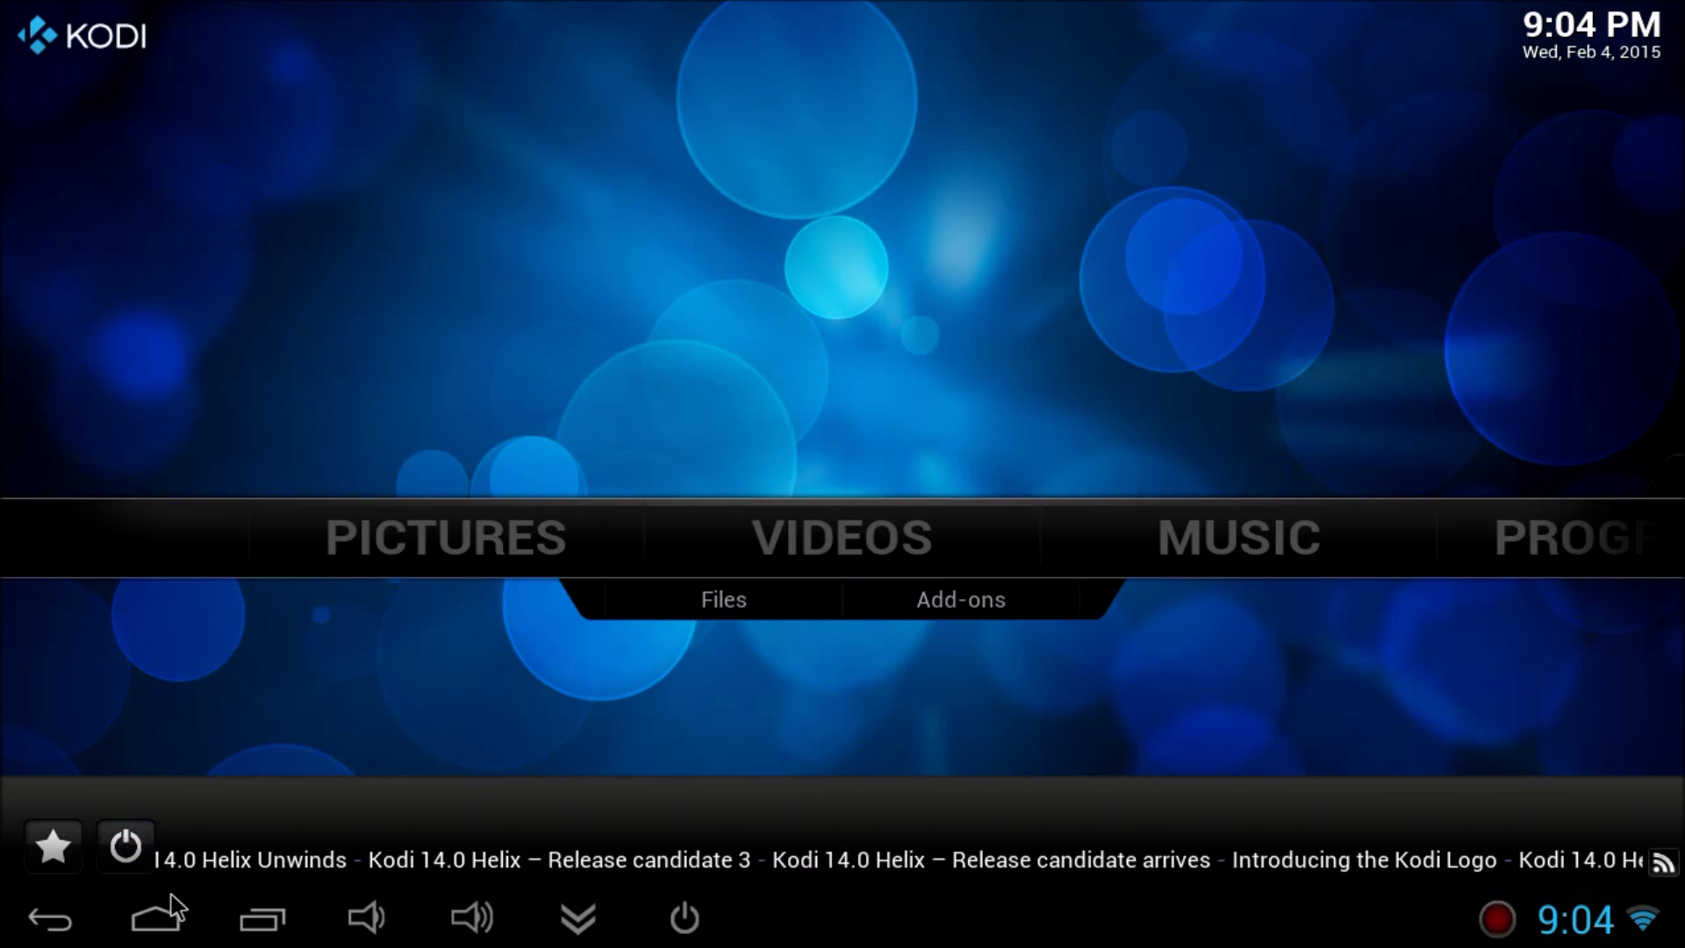
click(155, 928)
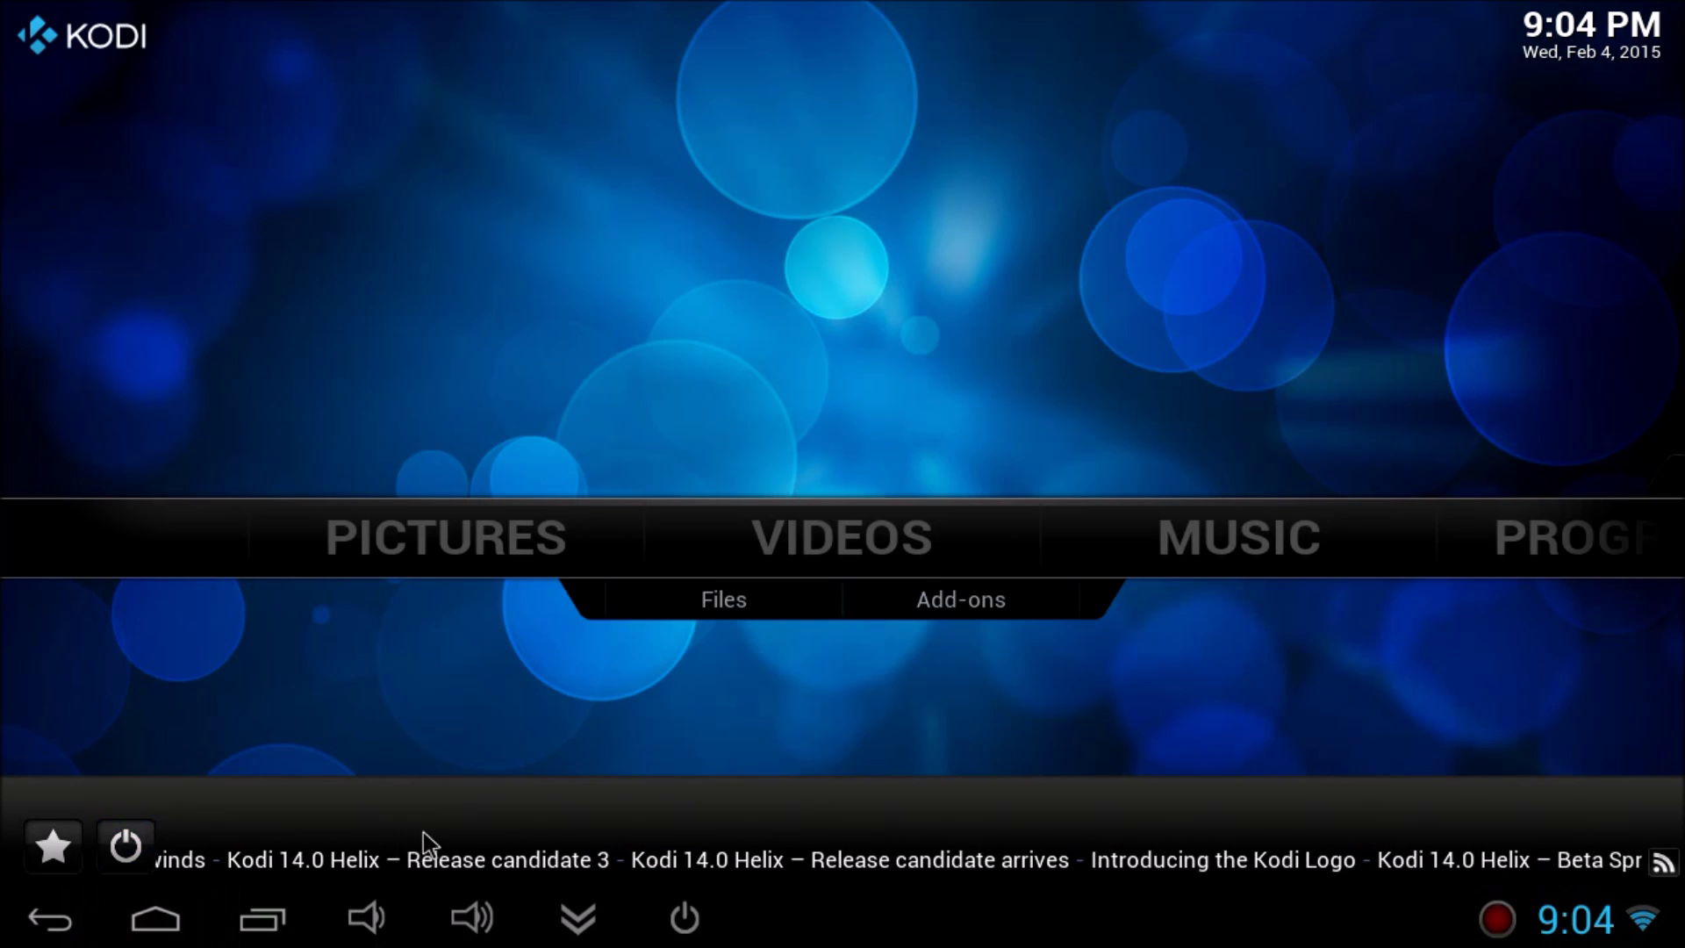